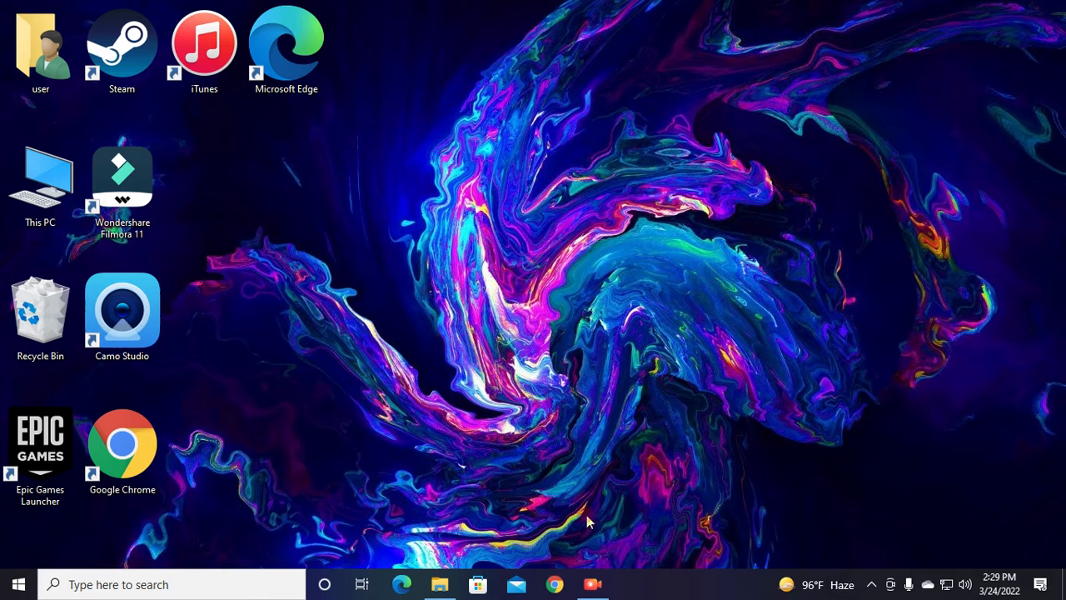
# Open the canva.com website in Google Chrome
pyautogui.click(555, 583)
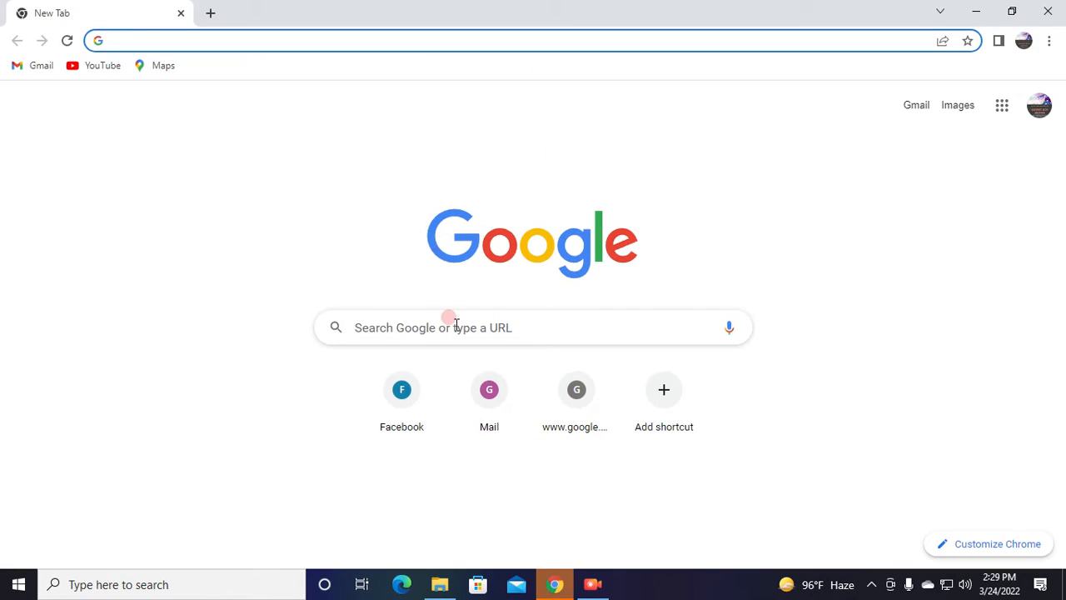
pyautogui.click(455, 324)
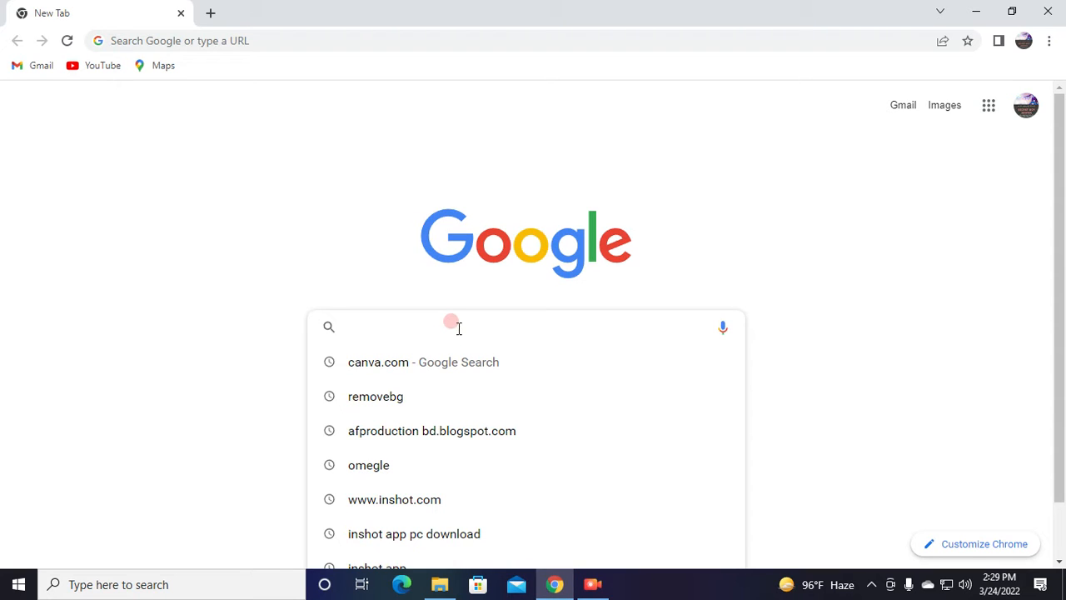
pyautogui.write('canva')
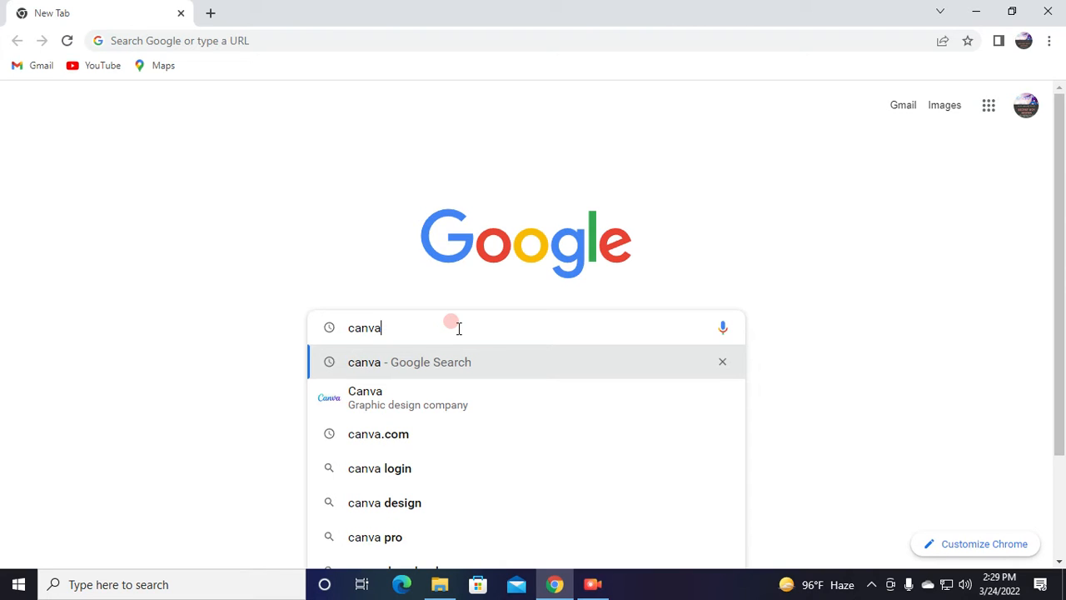
pyautogui.write('.com')
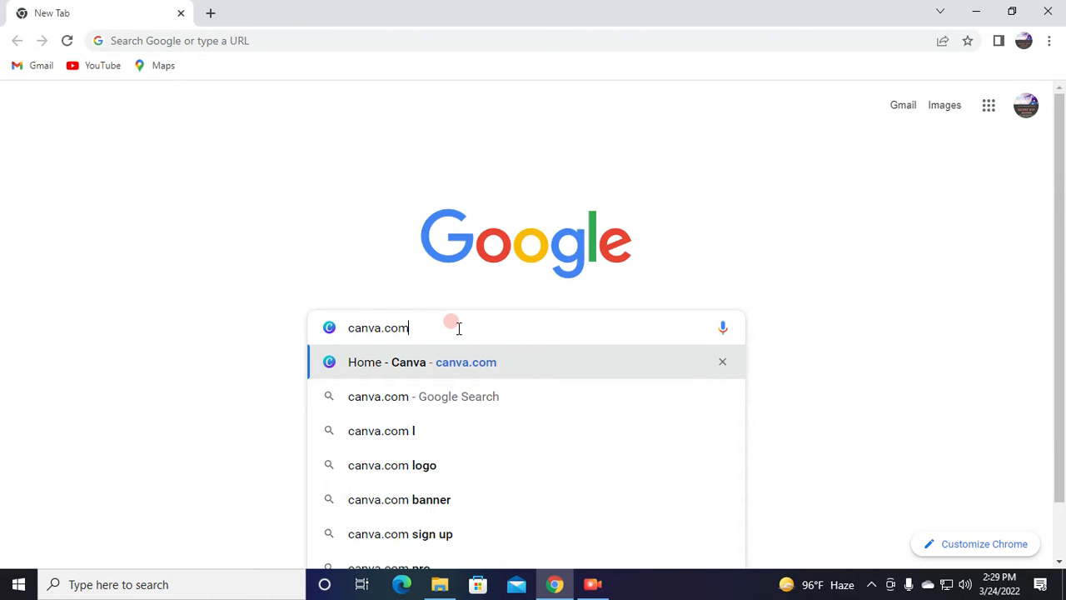
pyautogui.press('Return')
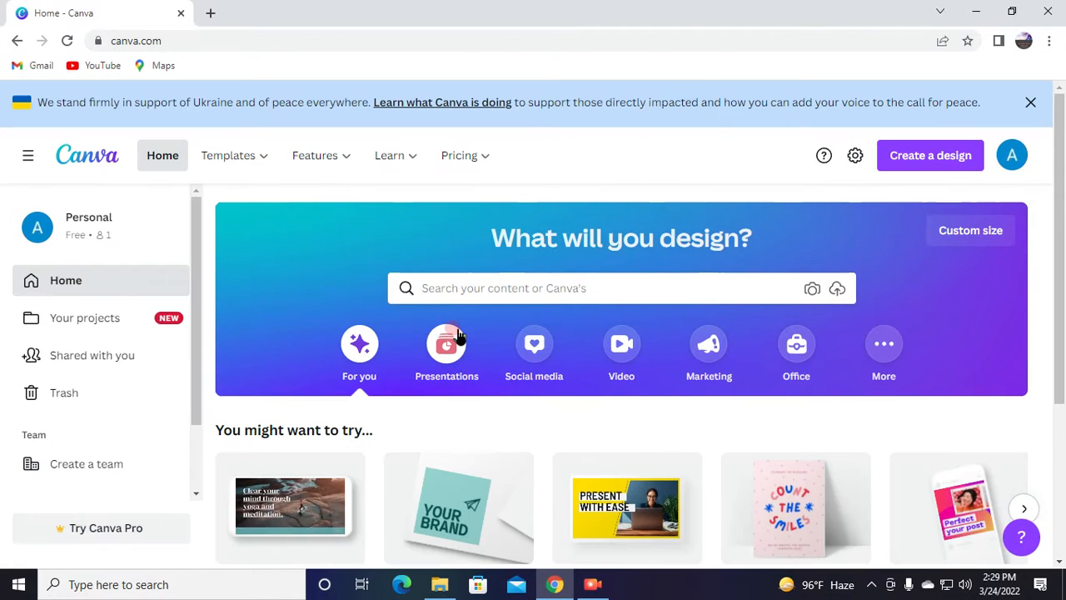
# Look through the suggested design types and the recent designs on the home page
pyautogui.scroll(-2, 600, 238)
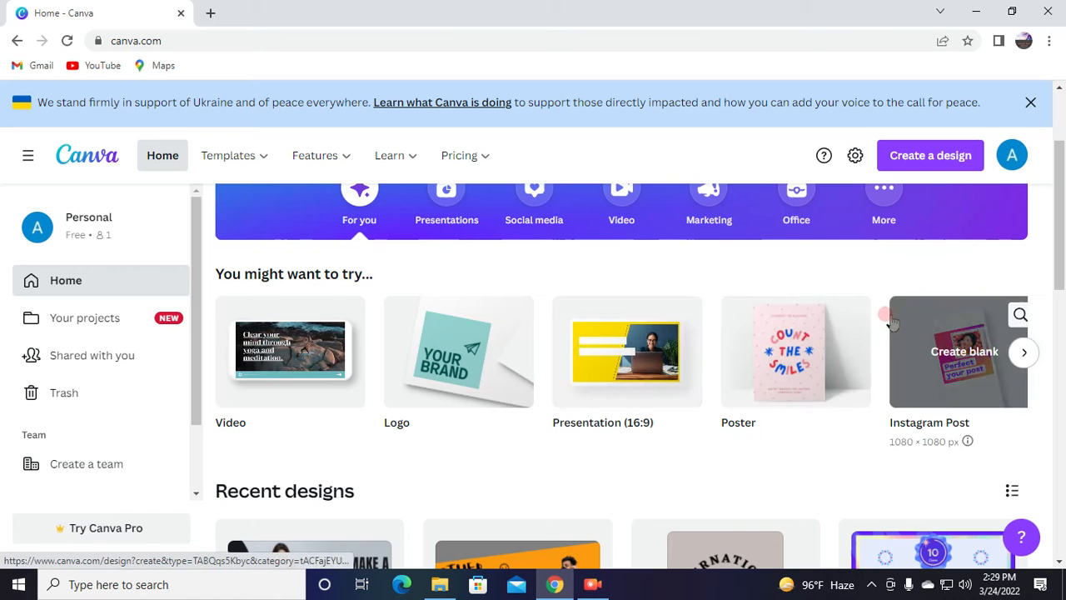
pyautogui.moveTo(892, 318); pyautogui.dragTo(916, 333)
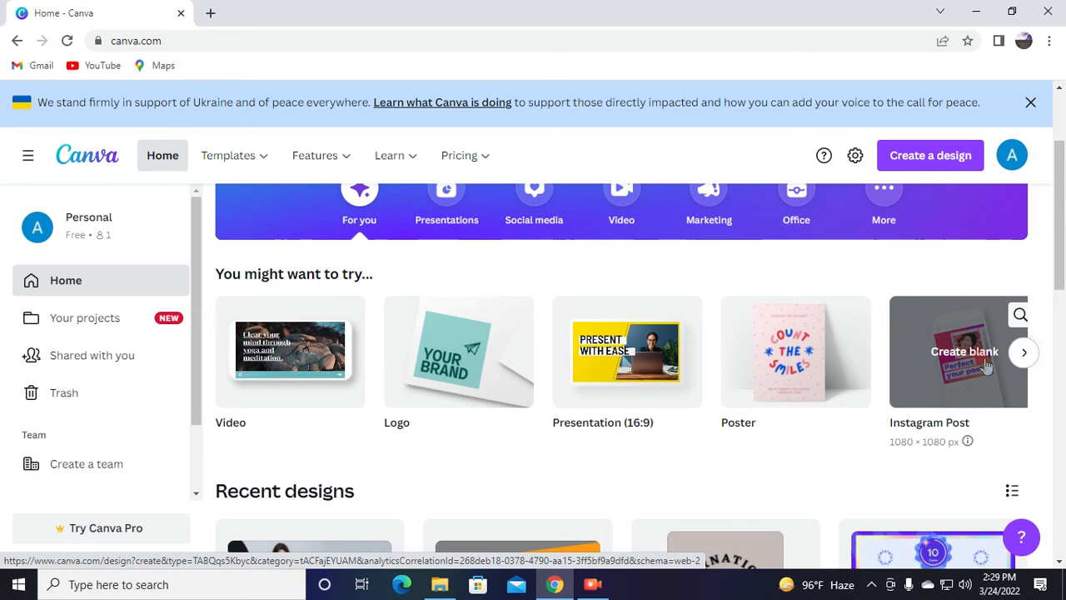
pyautogui.click(1017, 355)
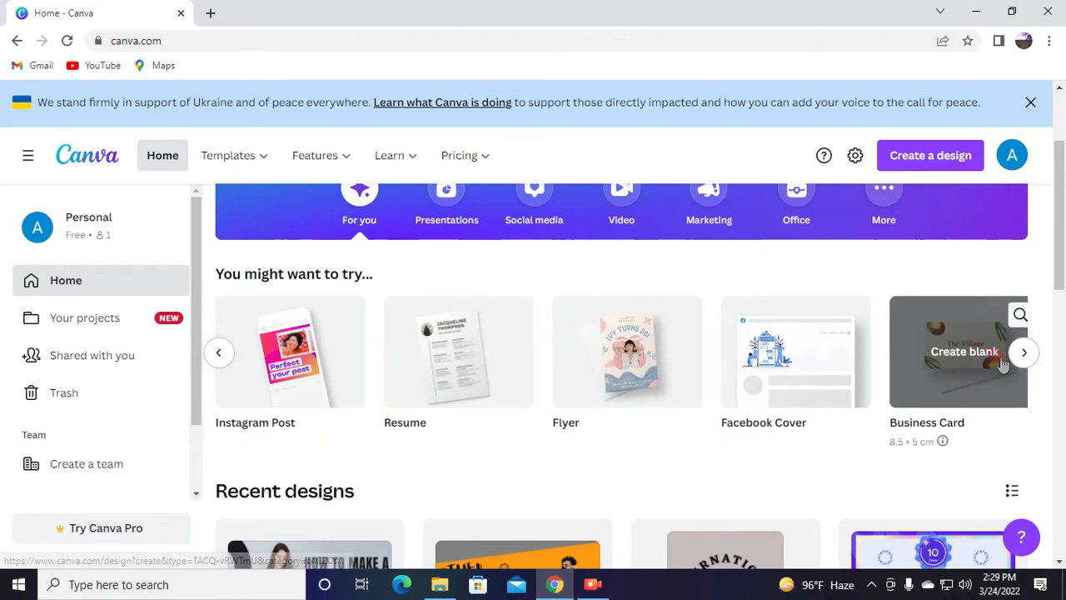
pyautogui.click(1024, 353)
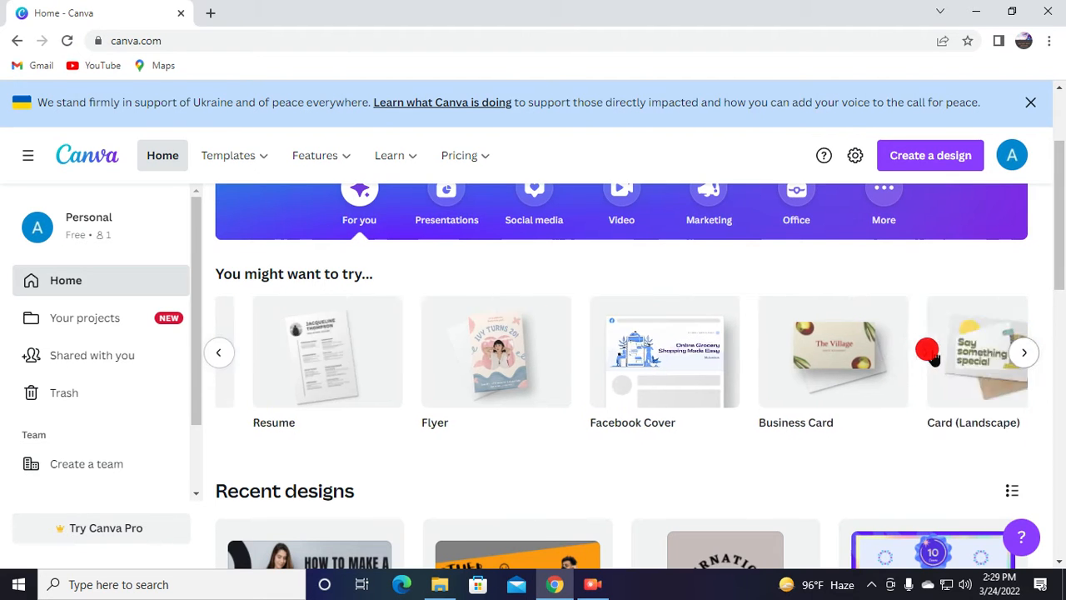
pyautogui.scroll(-1, 833, 369)
pyautogui.scroll(-2, 833, 369)
pyautogui.scroll(1, 816, 371)
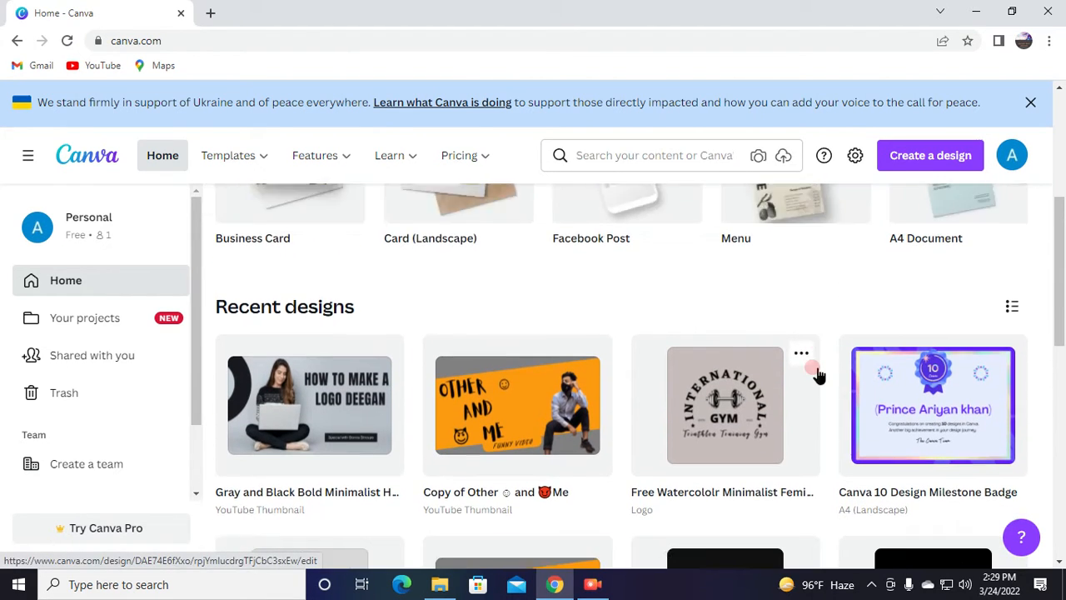
pyautogui.scroll(-1, 920, 366)
pyautogui.scroll(-2, 920, 366)
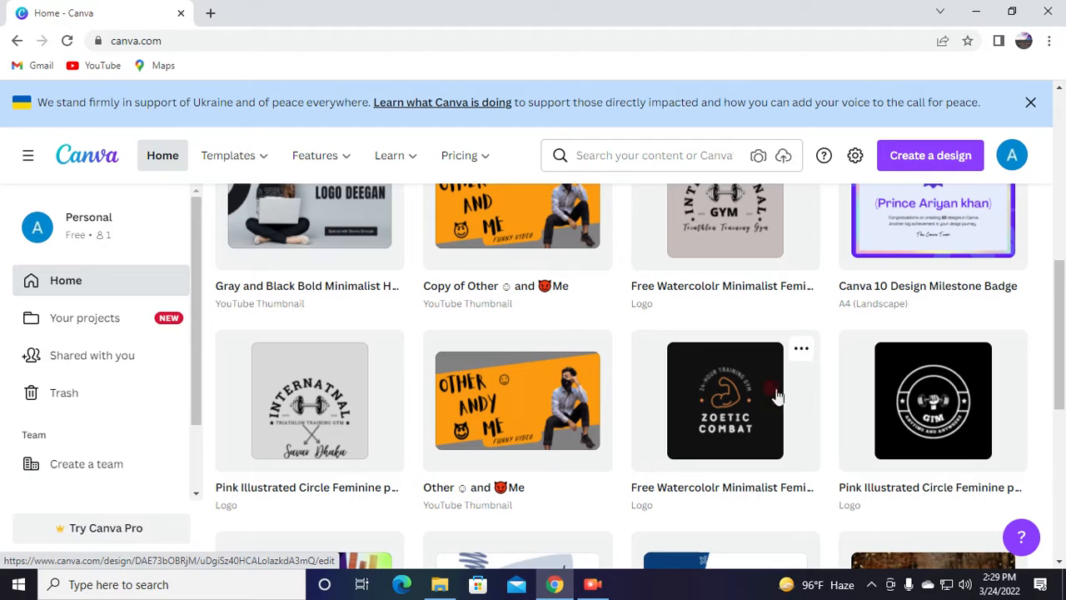
pyautogui.scroll(-4, 602, 340)
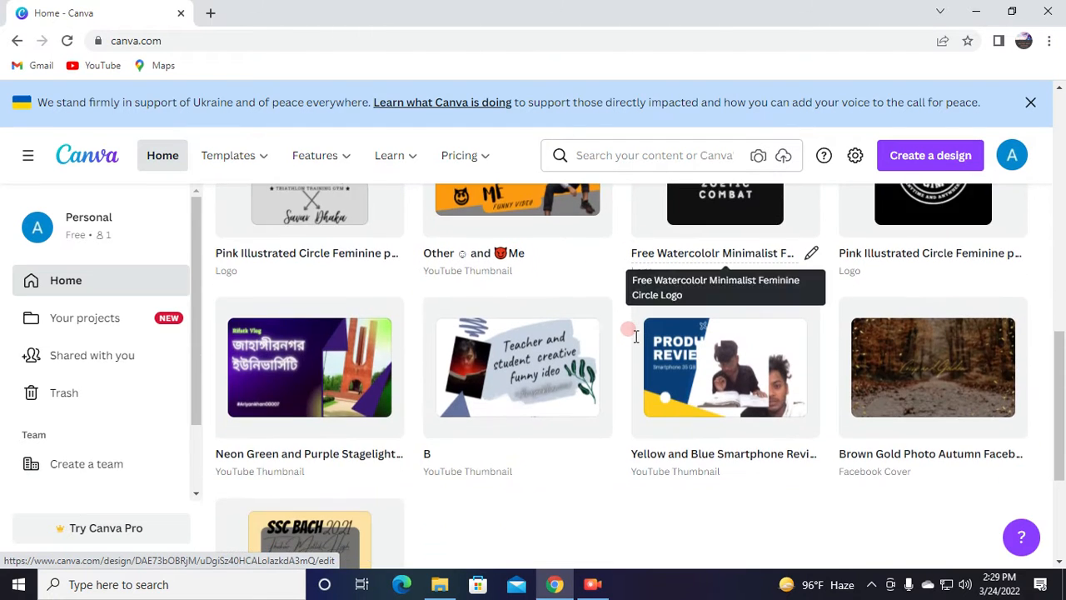
pyautogui.scroll(-2, 635, 338)
pyautogui.scroll(4, 636, 341)
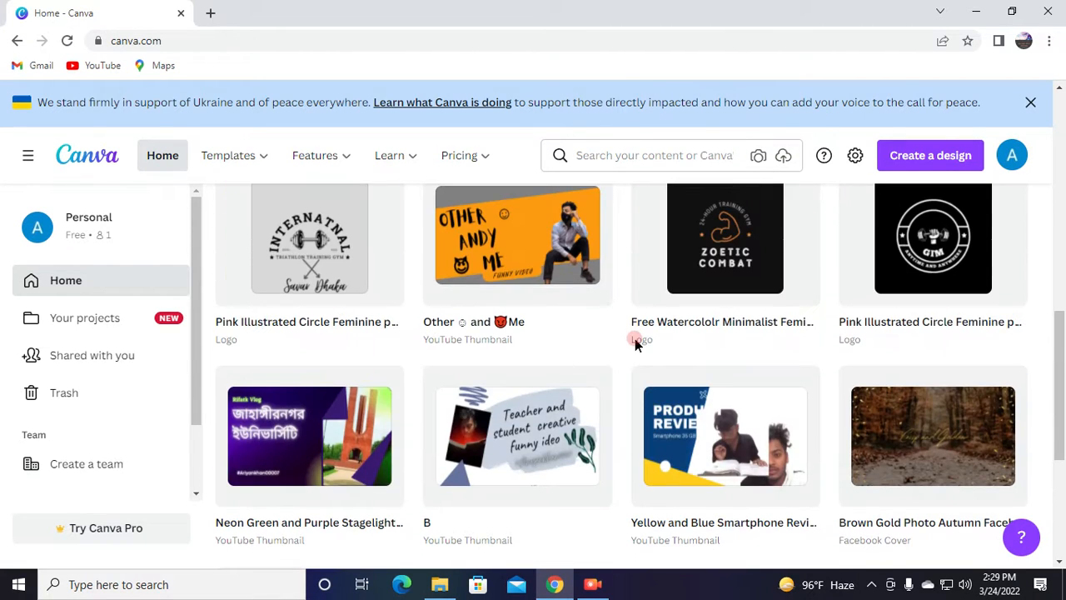
pyautogui.scroll(6, 636, 346)
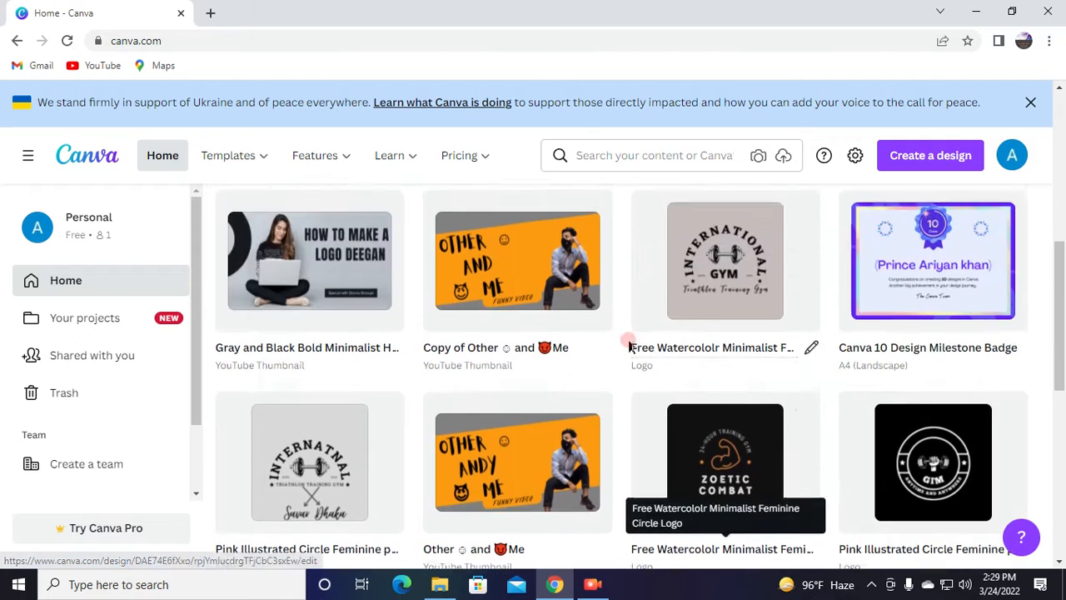
pyautogui.scroll(3, 627, 348)
pyautogui.scroll(-1, 625, 350)
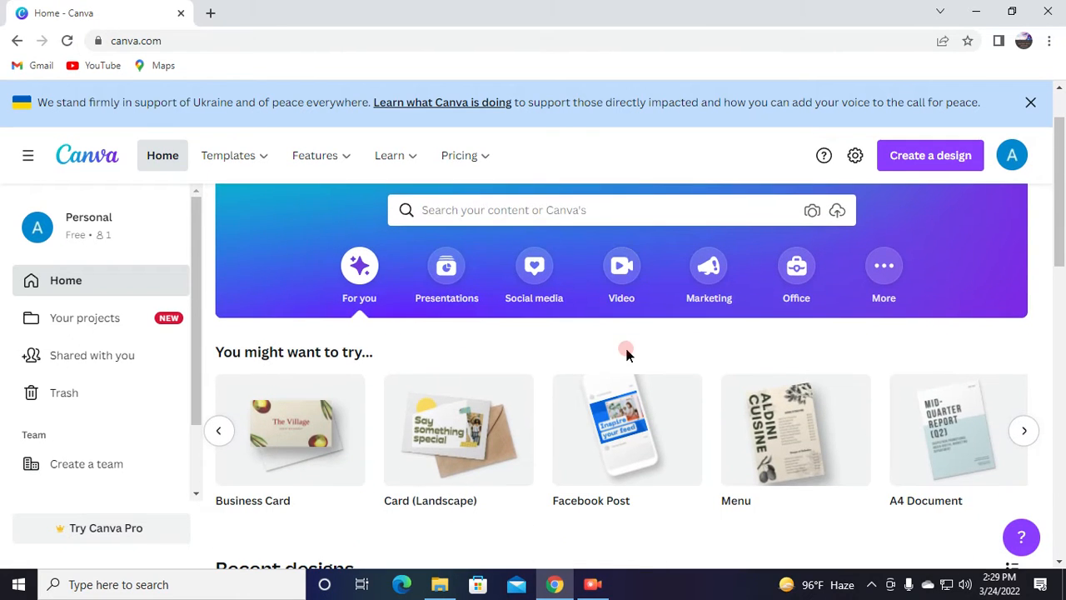
# Search the templates for "tutorial youtube thumbnail"
pyautogui.click(549, 207)
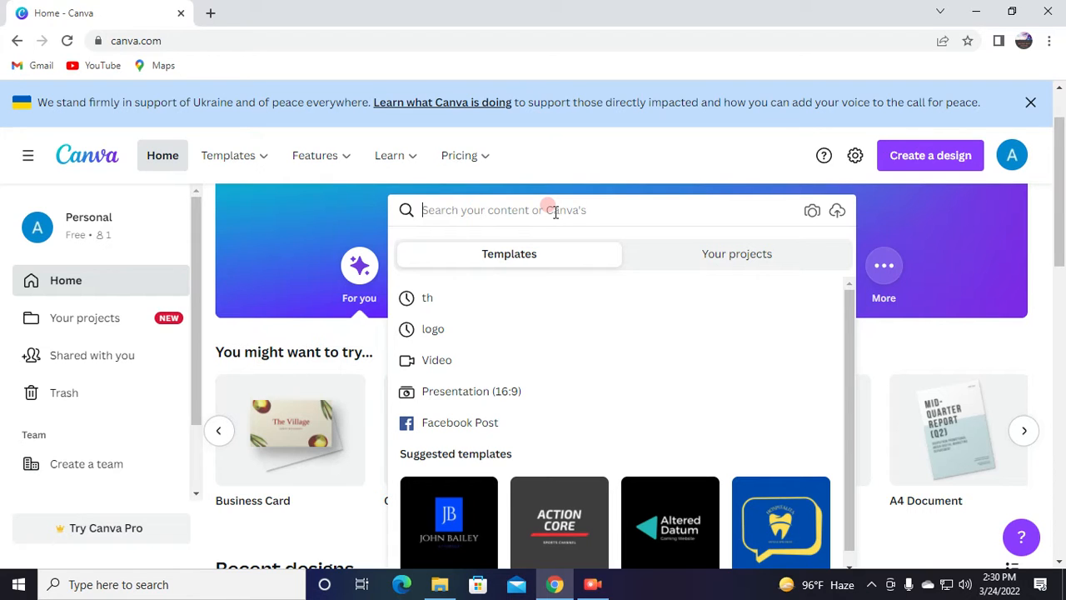
pyautogui.write('youtube')
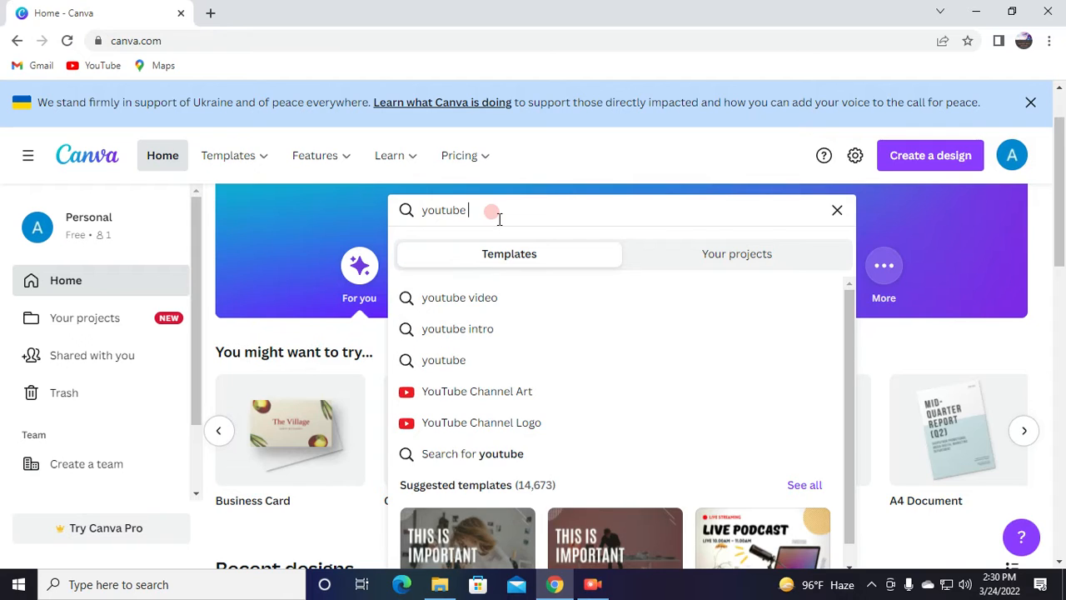
pyautogui.write('t')
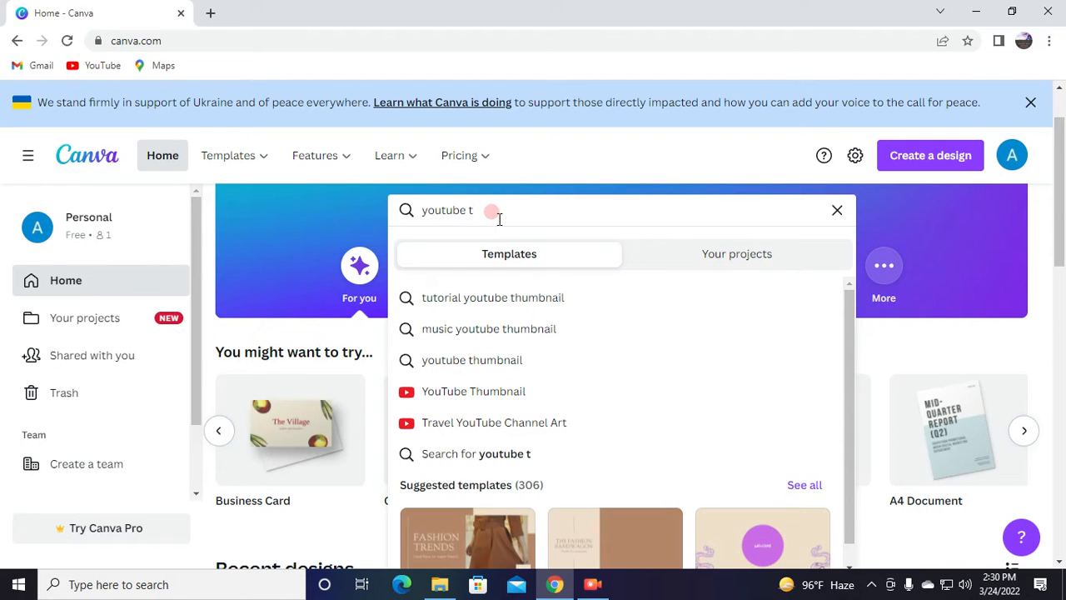
pyautogui.click(445, 300)
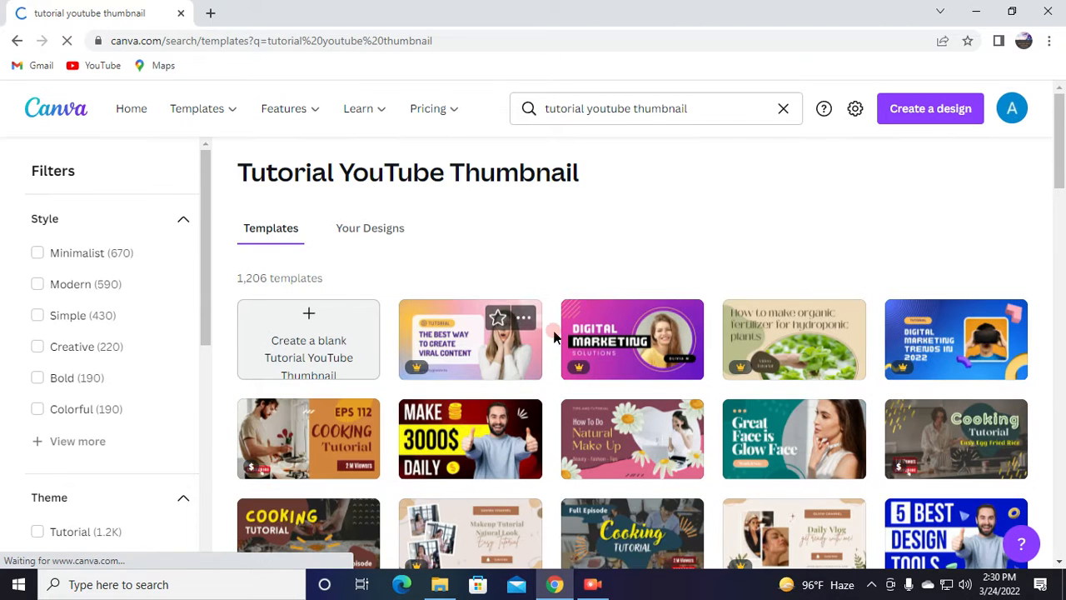
# Open the red and yellow "Make 3000$ Daily" thumbnail template from the results for editing
pyautogui.scroll(-1, 650, 417)
pyautogui.scroll(-1, 649, 416)
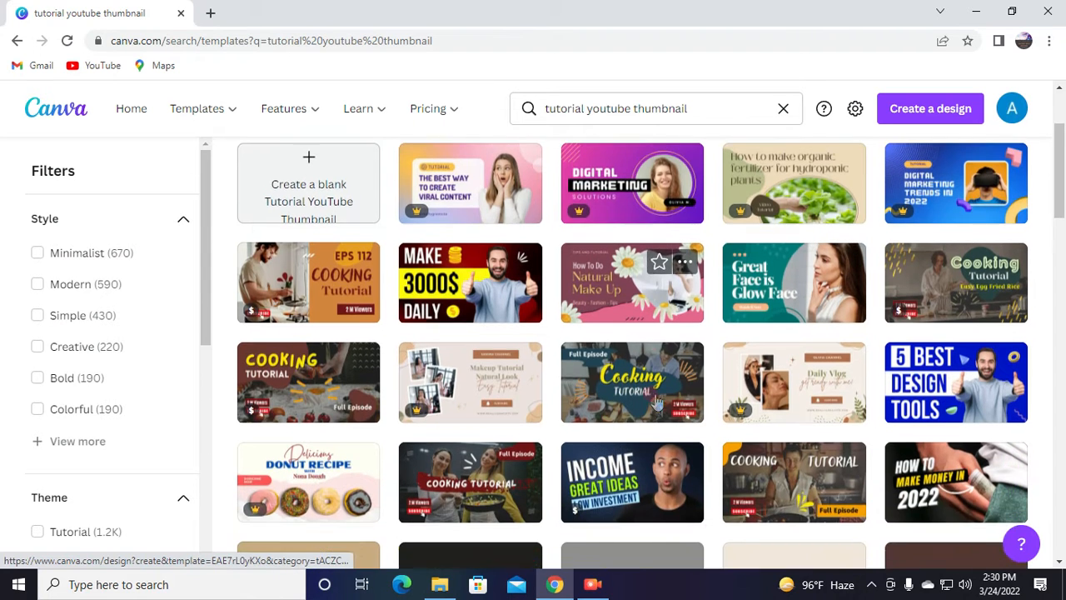
pyautogui.scroll(-1, 721, 392)
pyautogui.scroll(-1, 721, 391)
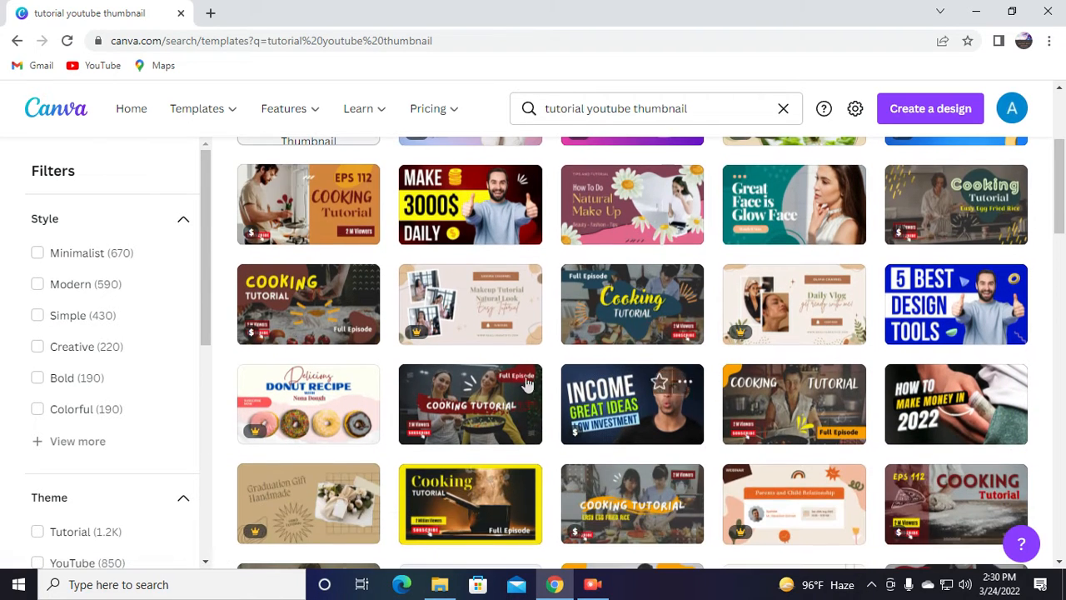
pyautogui.click(468, 219)
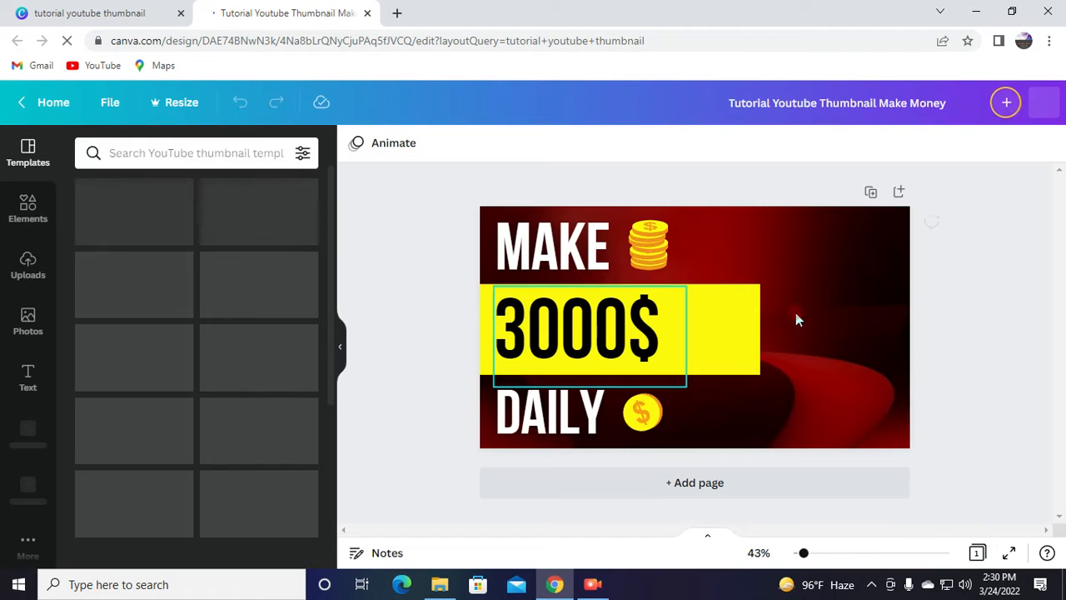
# Delete the photo of the man with his thumbs up from the thumbnail
pyautogui.click(793, 342)
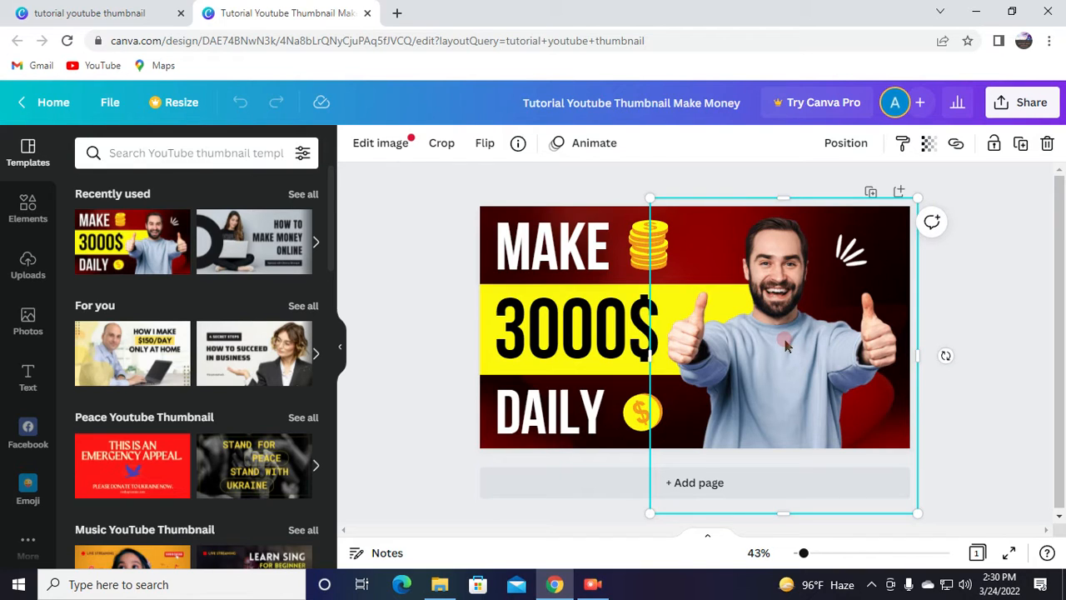
pyautogui.rightClick(789, 346)
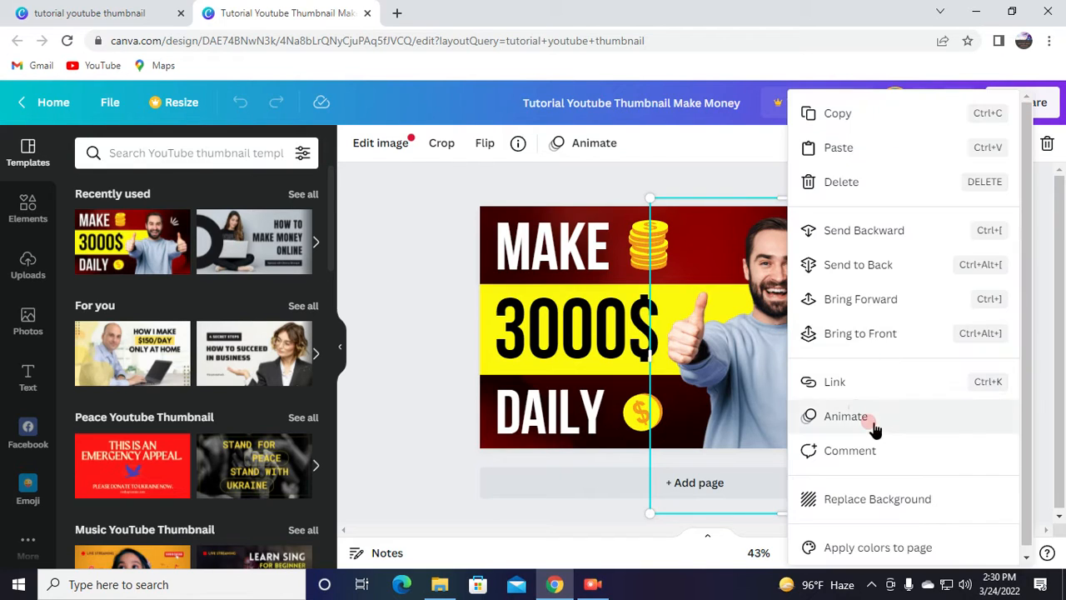
pyautogui.click(826, 186)
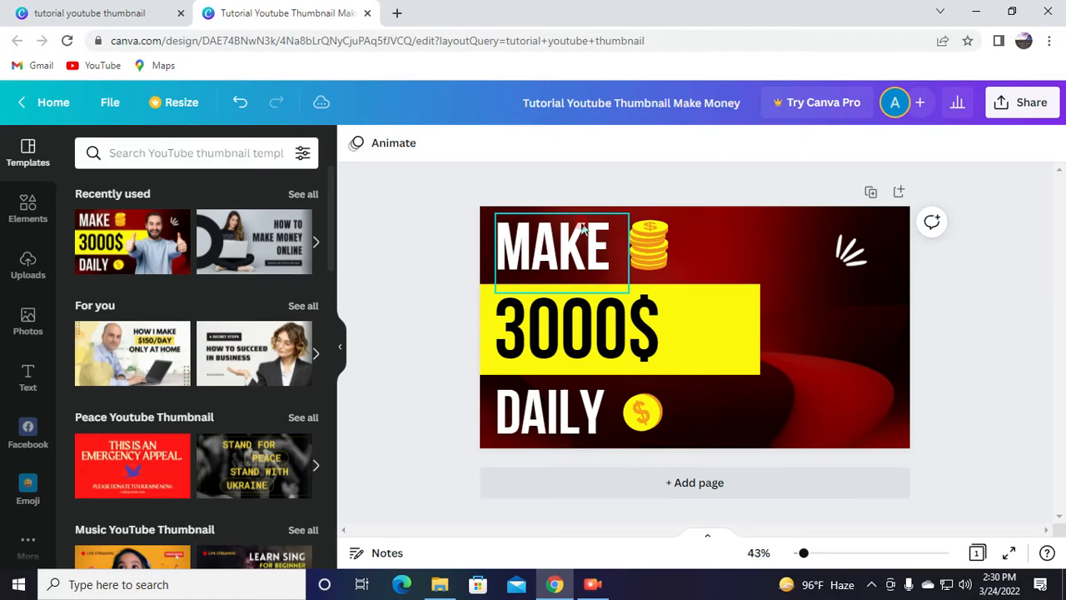
# Move the "MAKE" text to the right of the yellow band and delete the "3000$" text
pyautogui.moveTo(592, 238); pyautogui.dragTo(851, 326)
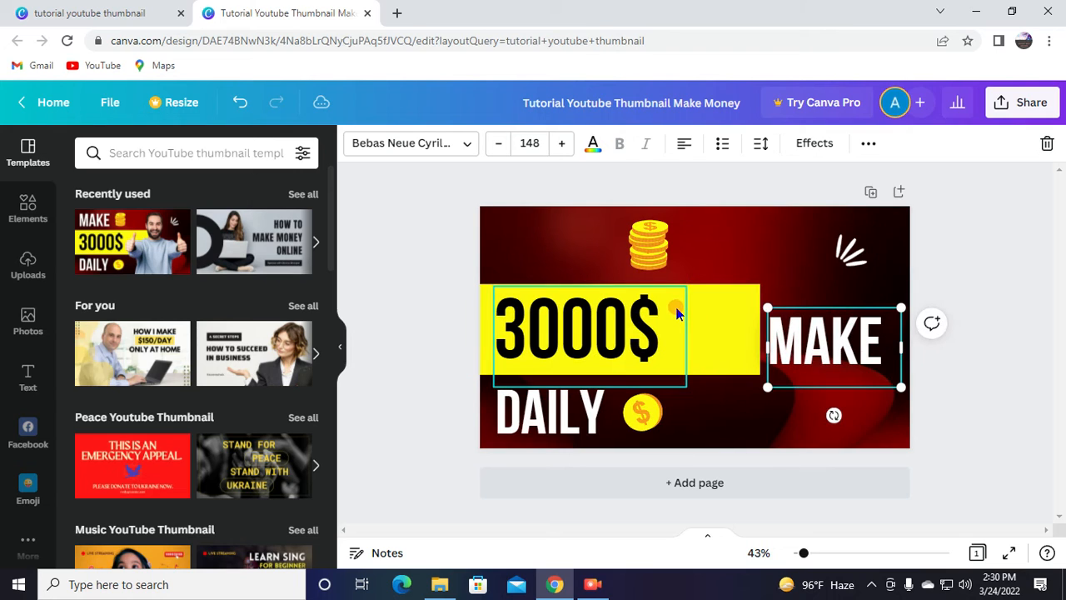
pyautogui.rightClick(676, 312)
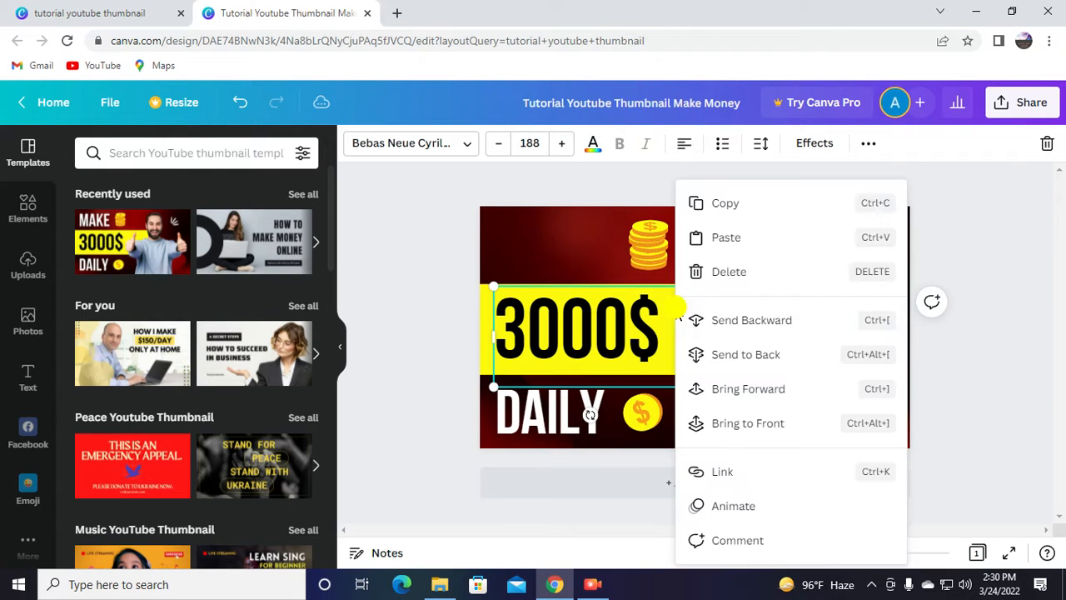
pyautogui.click(734, 271)
# Delete the coin stack graphic above the yellow band
pyautogui.click(670, 245)
pyautogui.rightClick(650, 241)
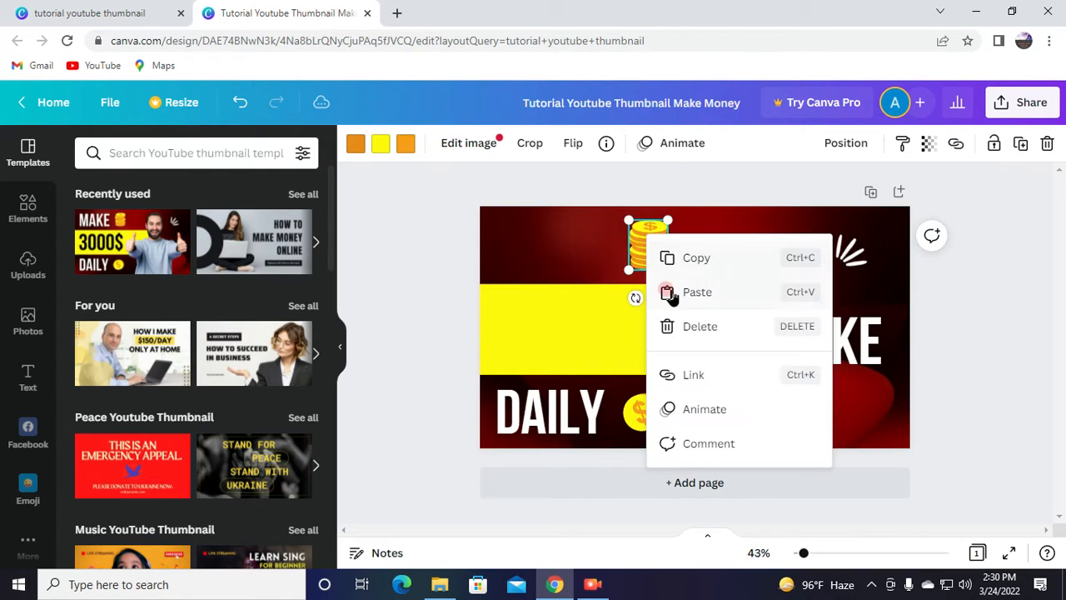
pyautogui.click(708, 322)
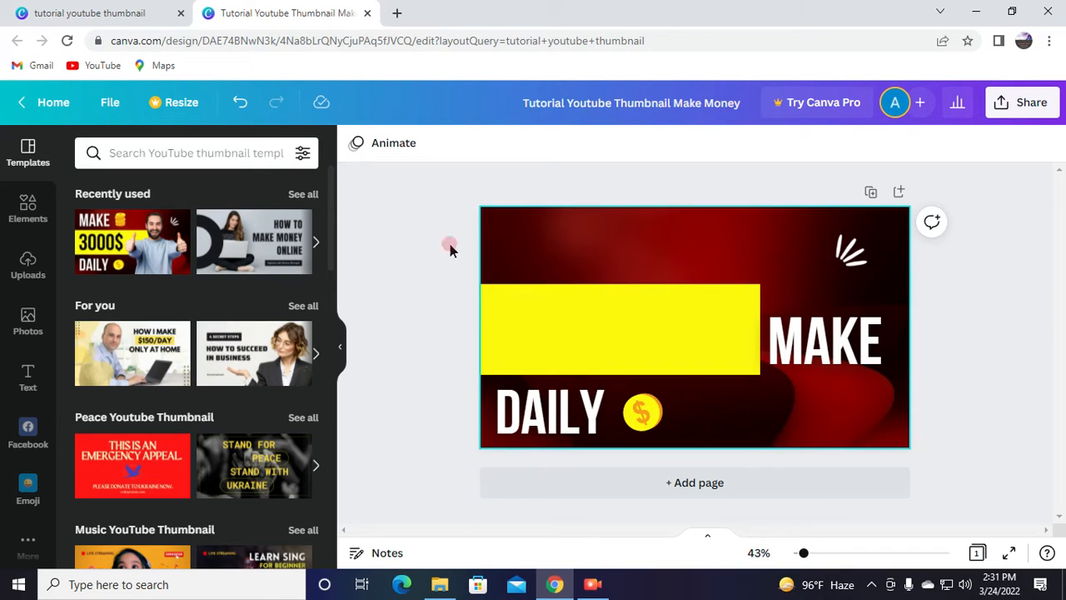
# Add a new heading text to the page and place it above the yellow band
pyautogui.click(19, 376)
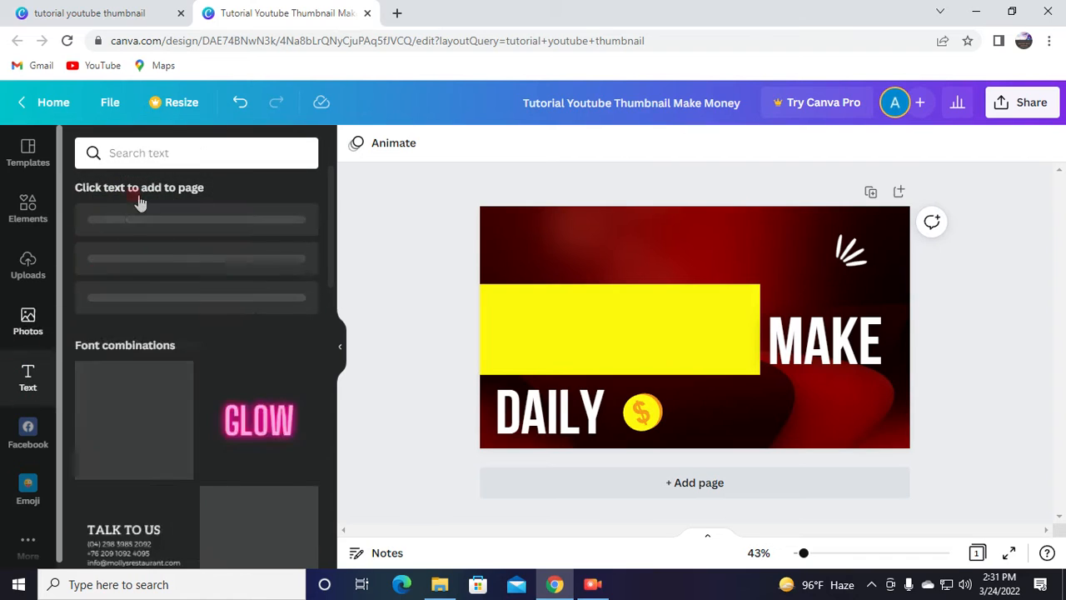
pyautogui.click(144, 226)
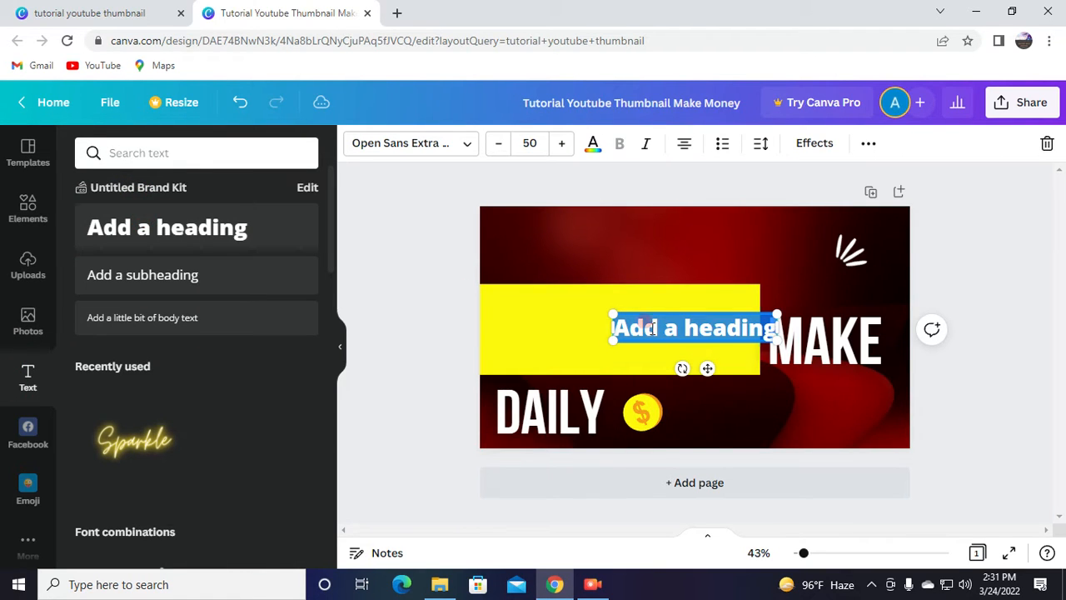
pyautogui.click(628, 281)
pyautogui.click(715, 349)
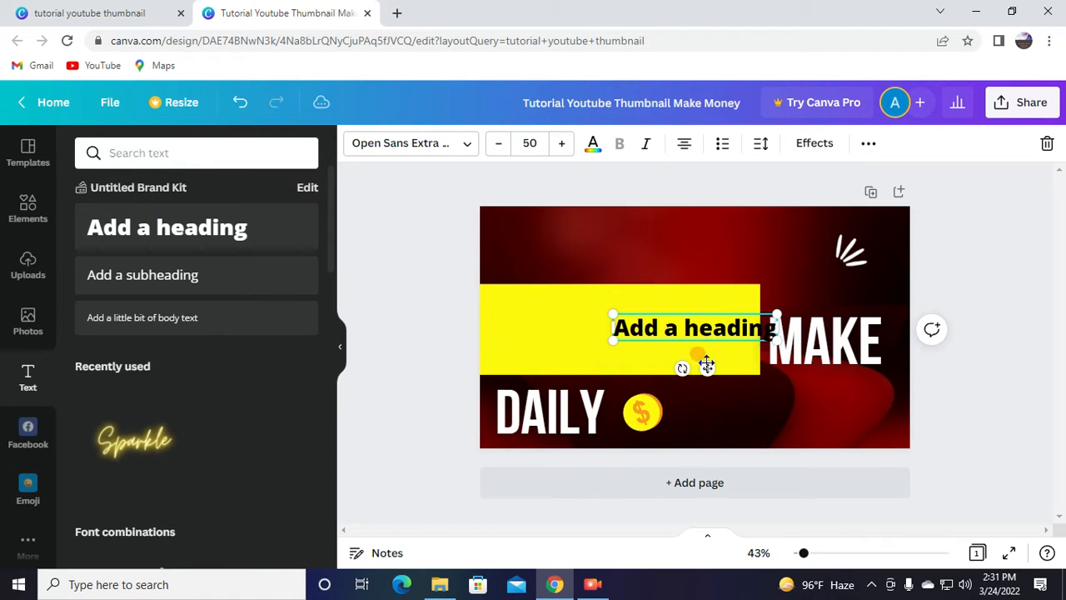
pyautogui.moveTo(708, 370)
pyautogui.mouseDown()
pyautogui.moveTo(641, 263)
pyautogui.moveTo(633, 283)
pyautogui.mouseUp()
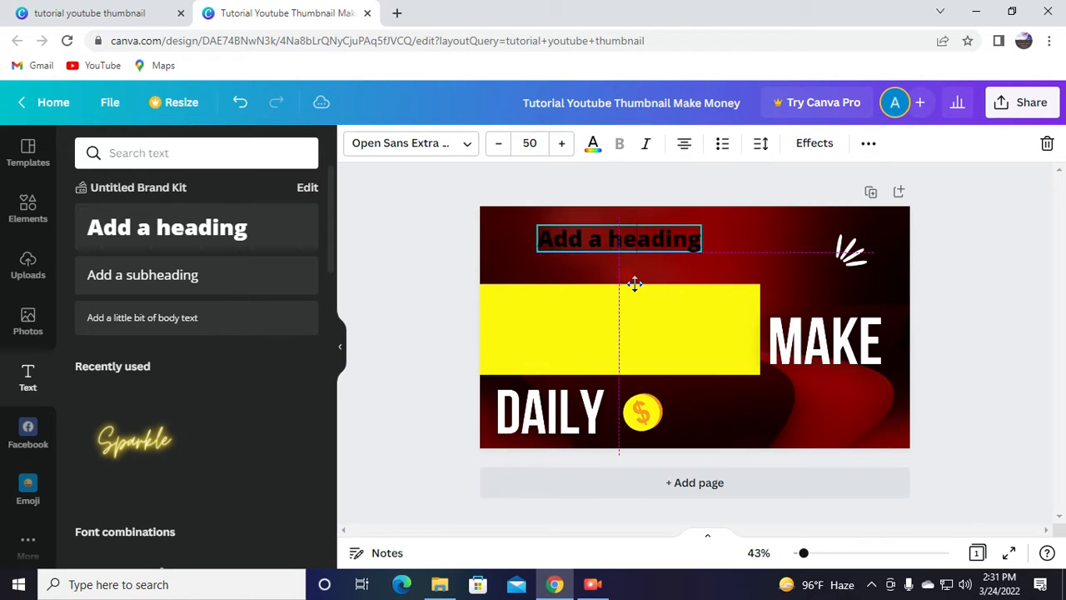
# Replace the placeholder text of the heading above the yellow band with "how to"
pyautogui.click(673, 242)
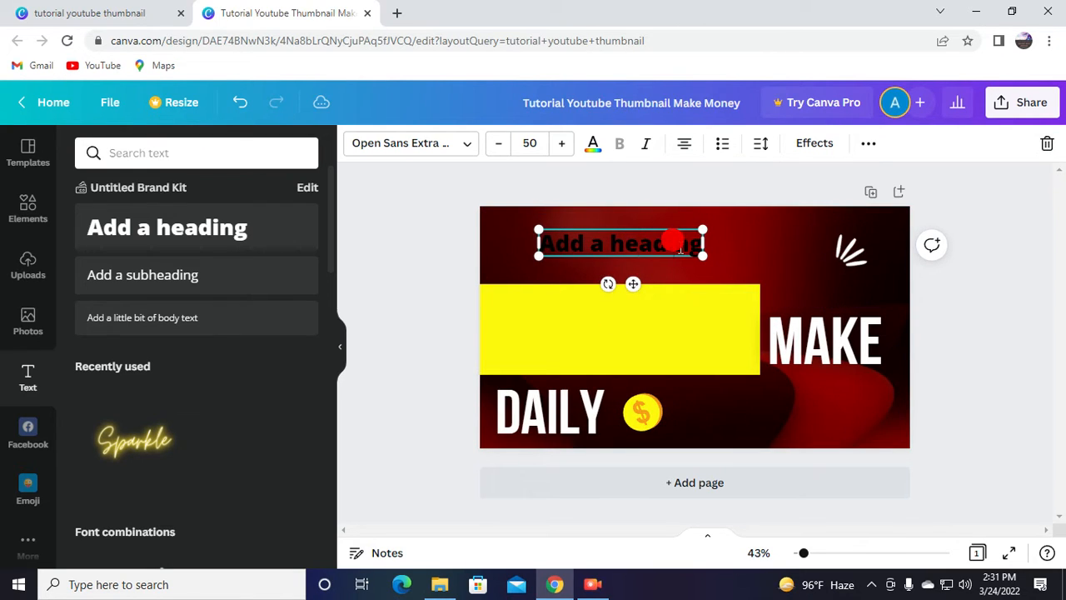
pyautogui.doubleClick(674, 243)
pyautogui.press('BackSpace')
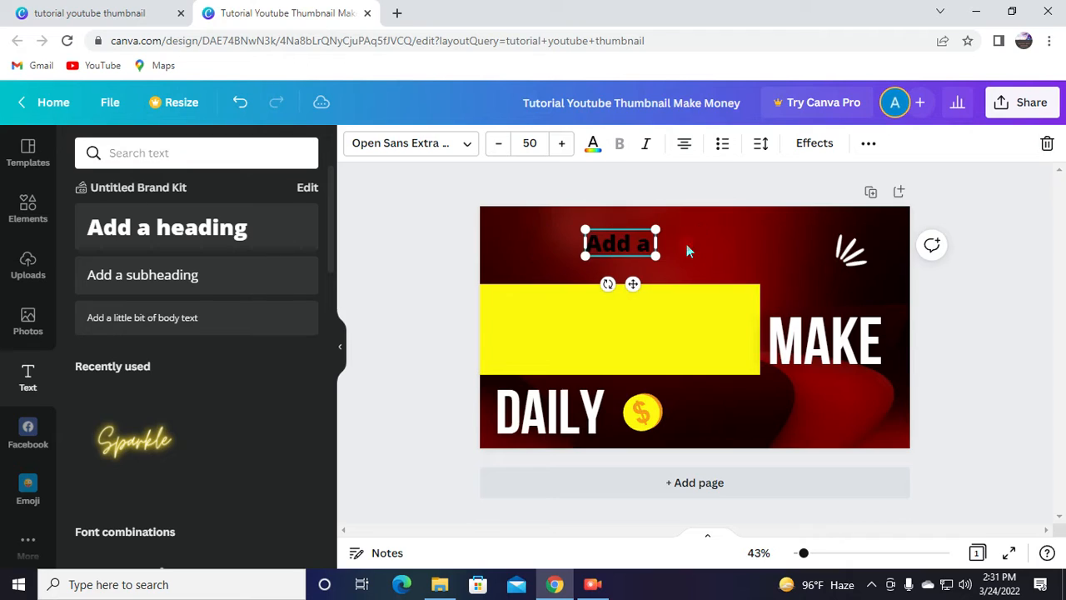
pyautogui.press('BackSpace')
pyautogui.press('BackSpace')
pyautogui.press('BackSpace')
pyautogui.press('BackSpace')
pyautogui.press('BackSpace')
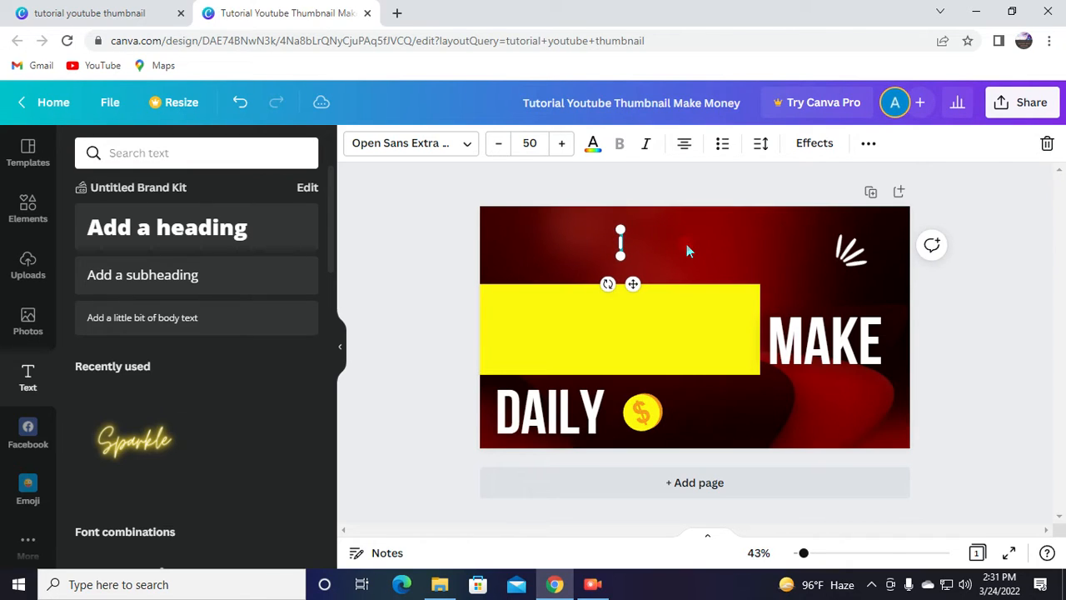
pyautogui.write('how')
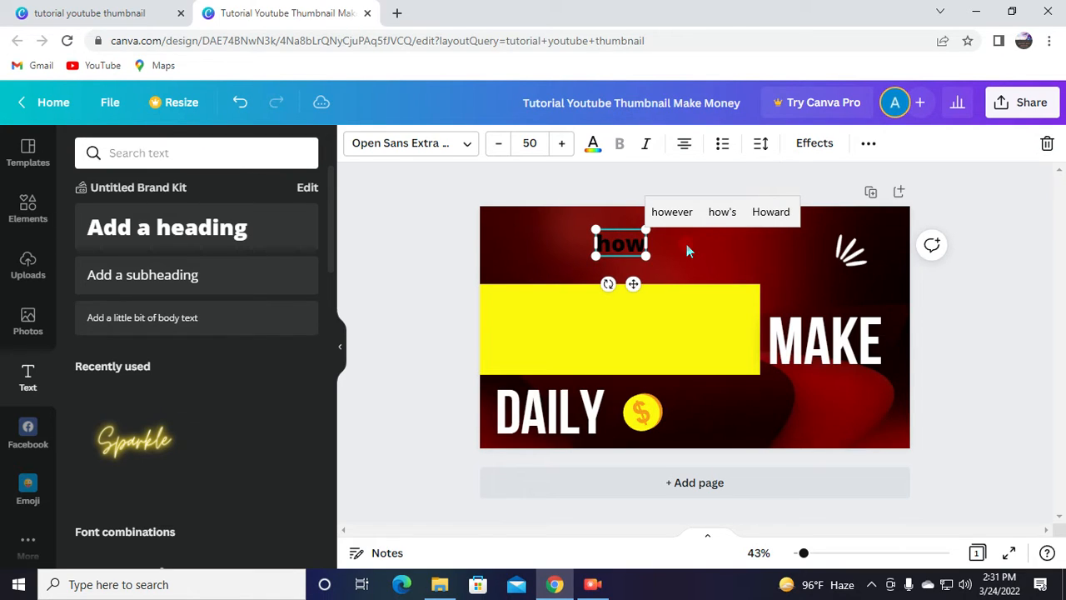
pyautogui.write(' to')
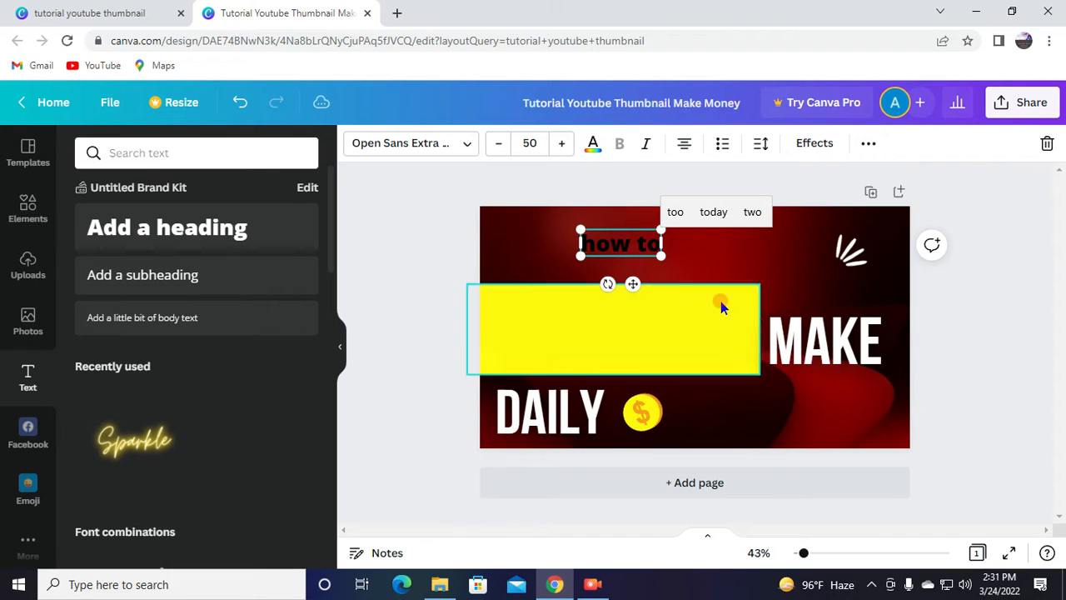
# Delete the dollar coin graphic and the "DAILY" text below the yellow band
pyautogui.click(639, 414)
pyautogui.rightClick(639, 423)
pyautogui.click(695, 424)
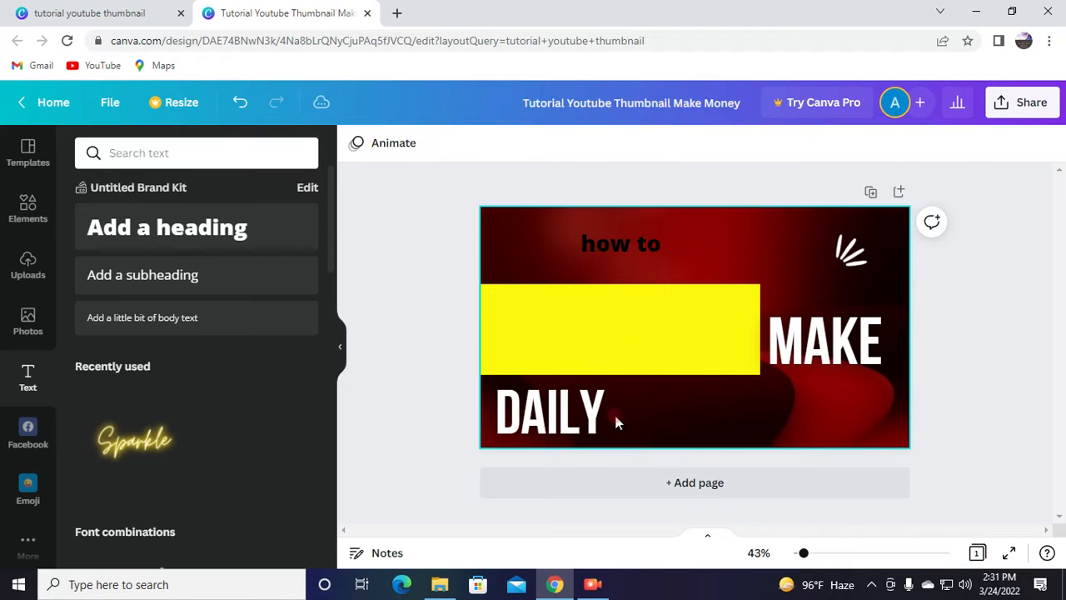
pyautogui.rightClick(580, 416)
pyautogui.click(641, 423)
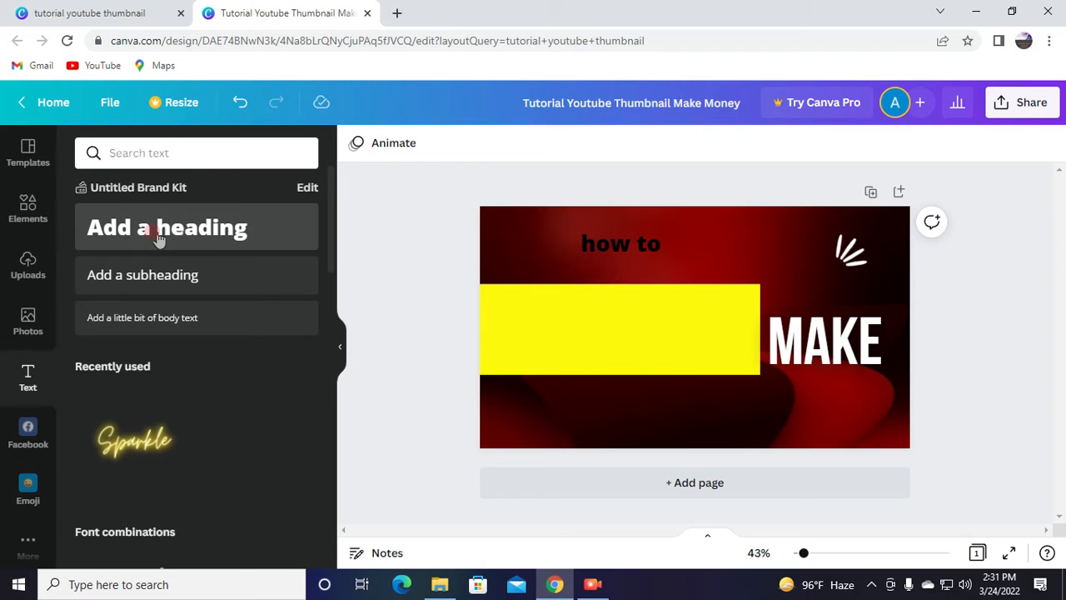
# Copy the "how to" text and duplicate the thumbnail page
pyautogui.rightClick(588, 241)
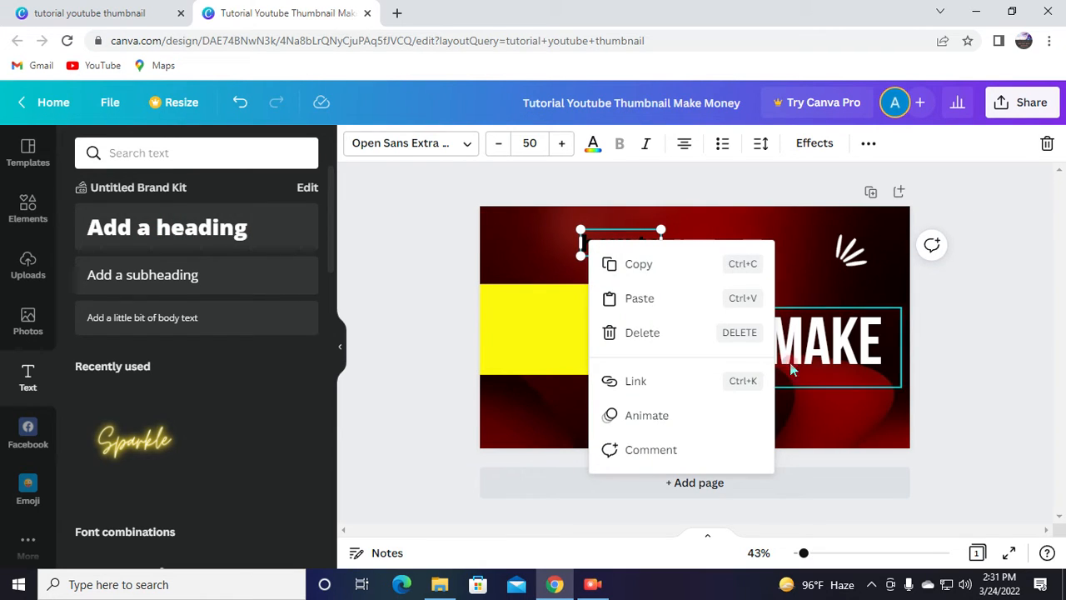
pyautogui.click(596, 264)
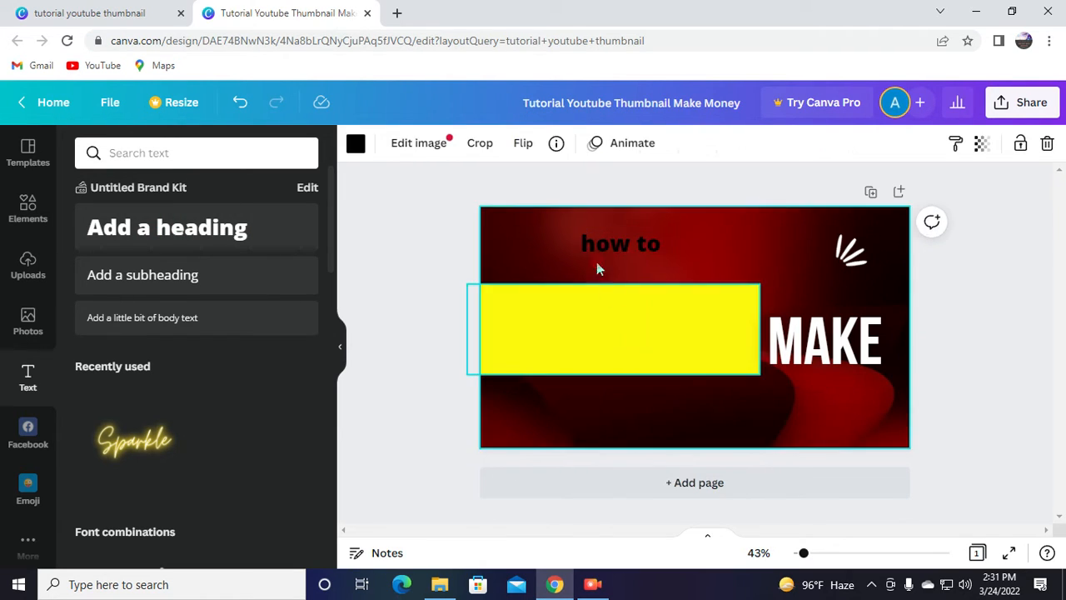
pyautogui.click(610, 245)
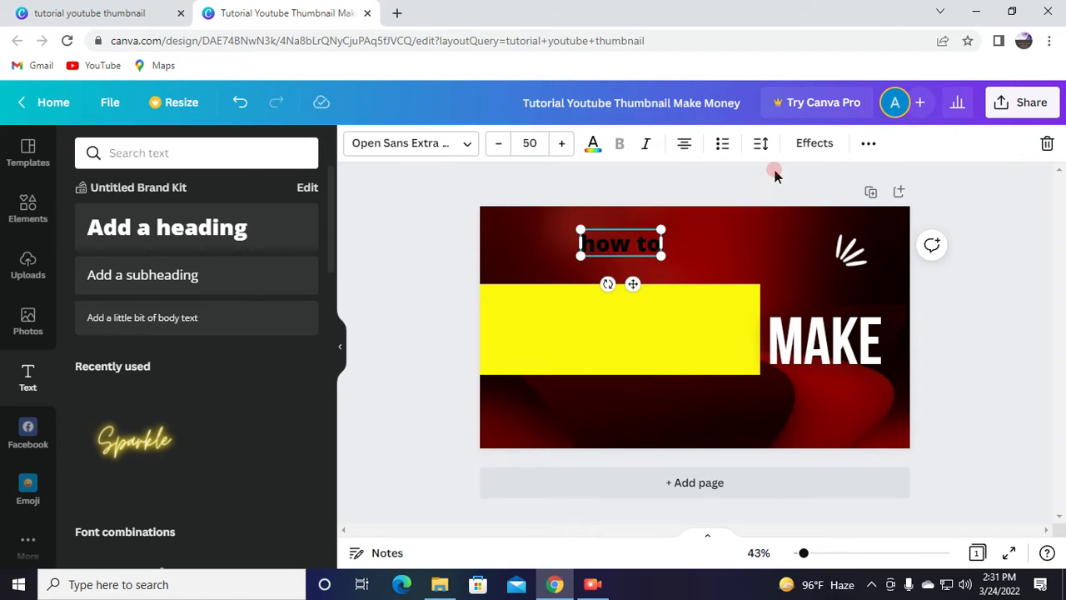
pyautogui.click(871, 191)
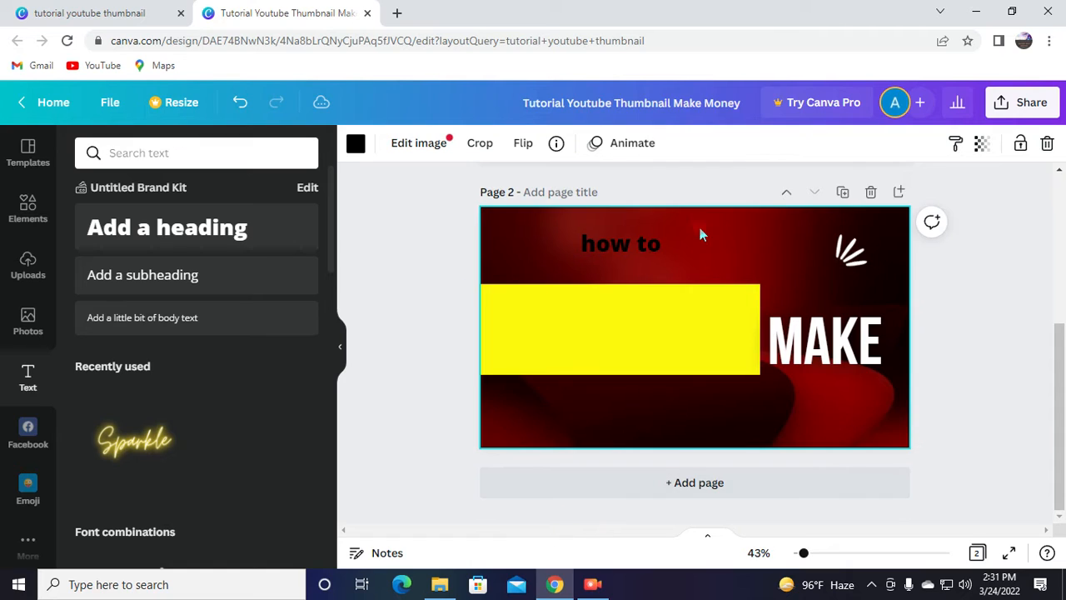
# Add another heading text to page 1, below the "how to" text
pyautogui.scroll(4, 699, 250)
pyautogui.click(619, 259)
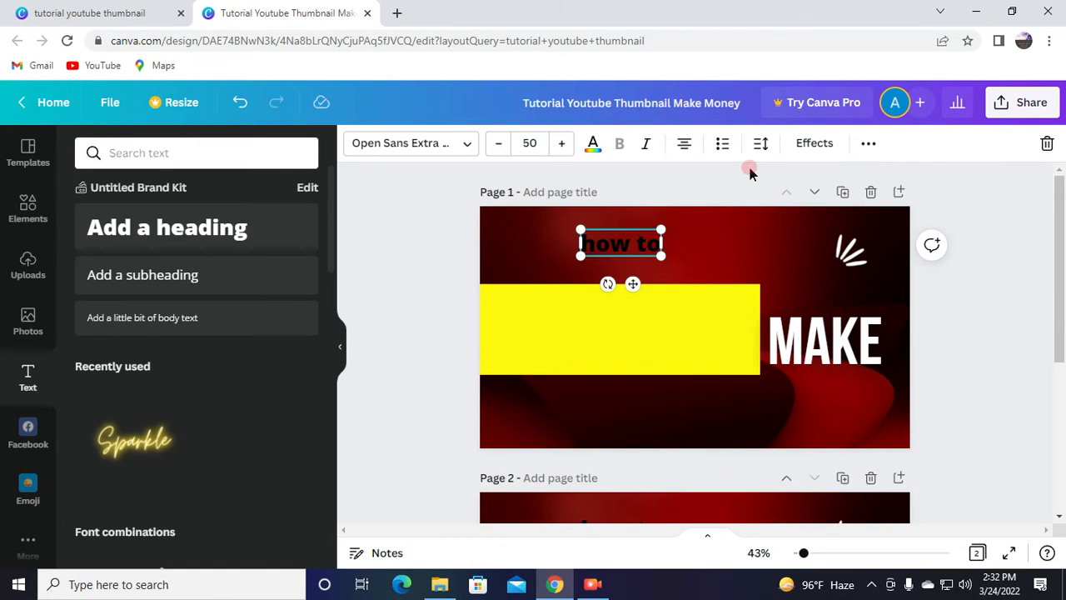
pyautogui.click(182, 240)
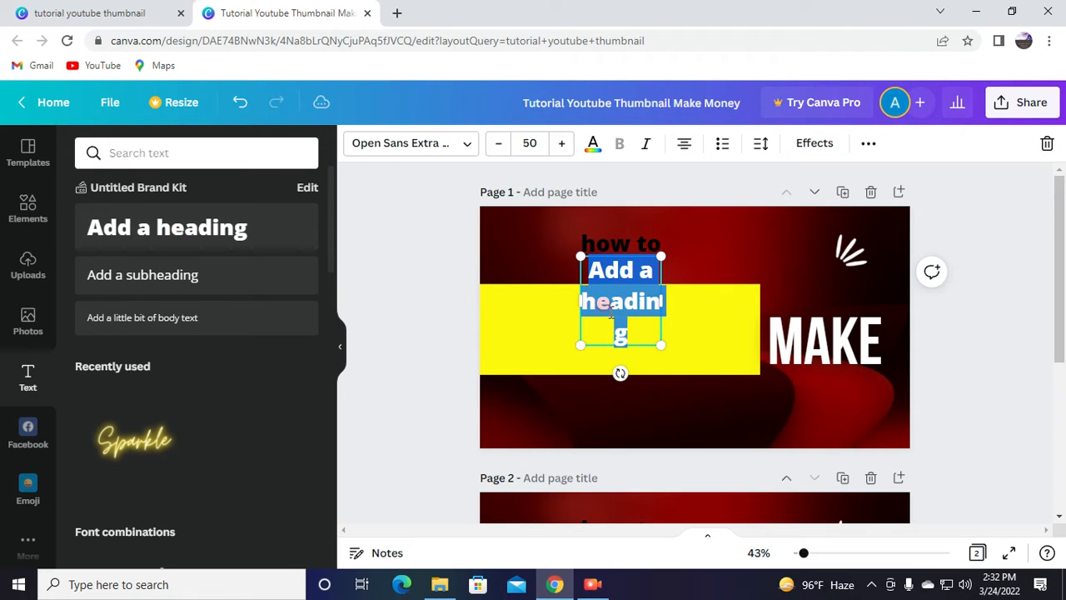
# Replace the placeholder text of the new heading on page 1 with "logo design"
pyautogui.click(636, 332)
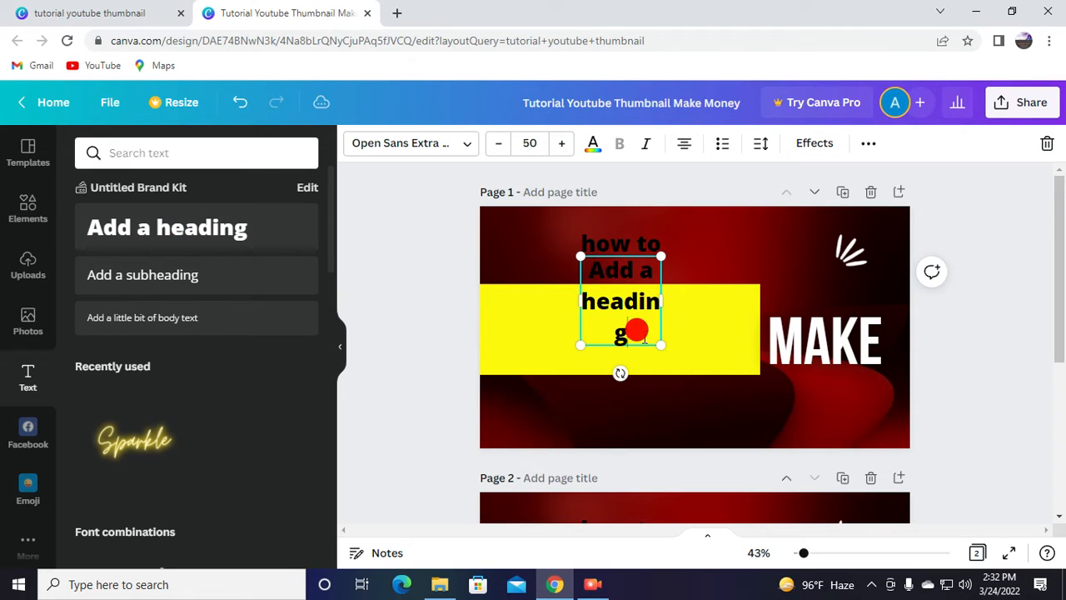
pyautogui.press('BackSpace')
pyautogui.press('BackSpace')
pyautogui.press('BackSpace')
pyautogui.press('BackSpace')
pyautogui.press('BackSpace')
pyautogui.press('BackSpace')
pyautogui.press('BackSpace')
pyautogui.press('BackSpace')
pyautogui.press('BackSpace')
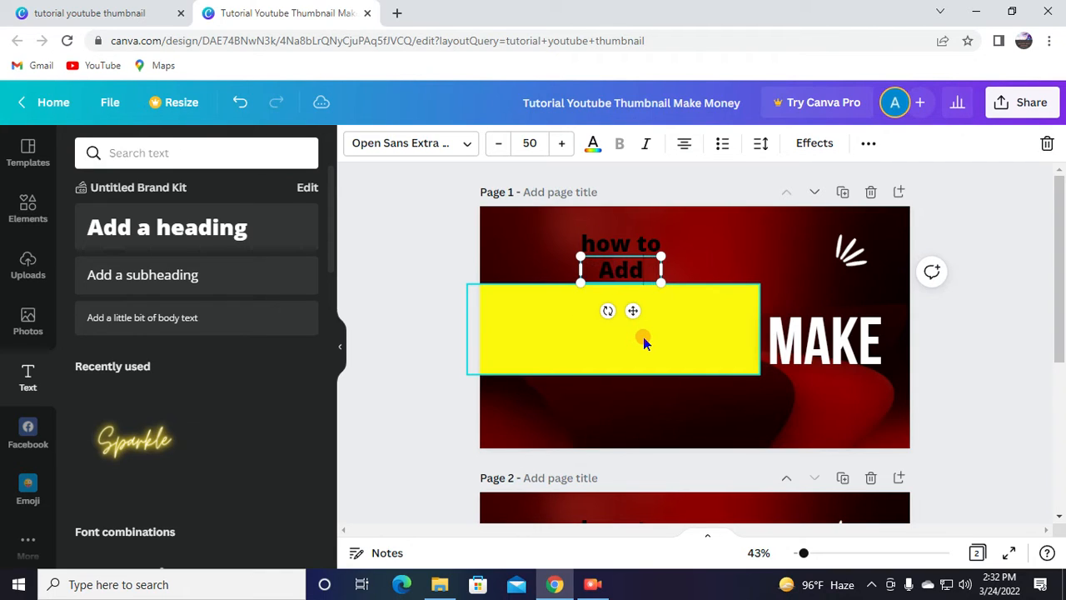
pyautogui.press('BackSpace')
pyautogui.press('BackSpace')
pyautogui.press('BackSpace')
pyautogui.write('logo')
pyautogui.click(646, 267)
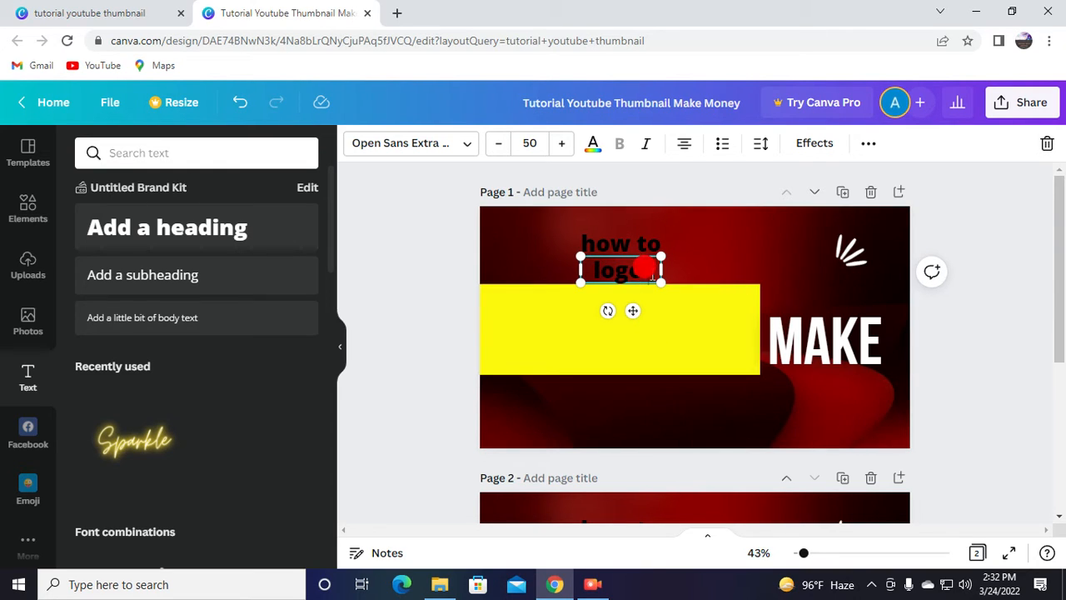
pyautogui.rightClick(651, 276)
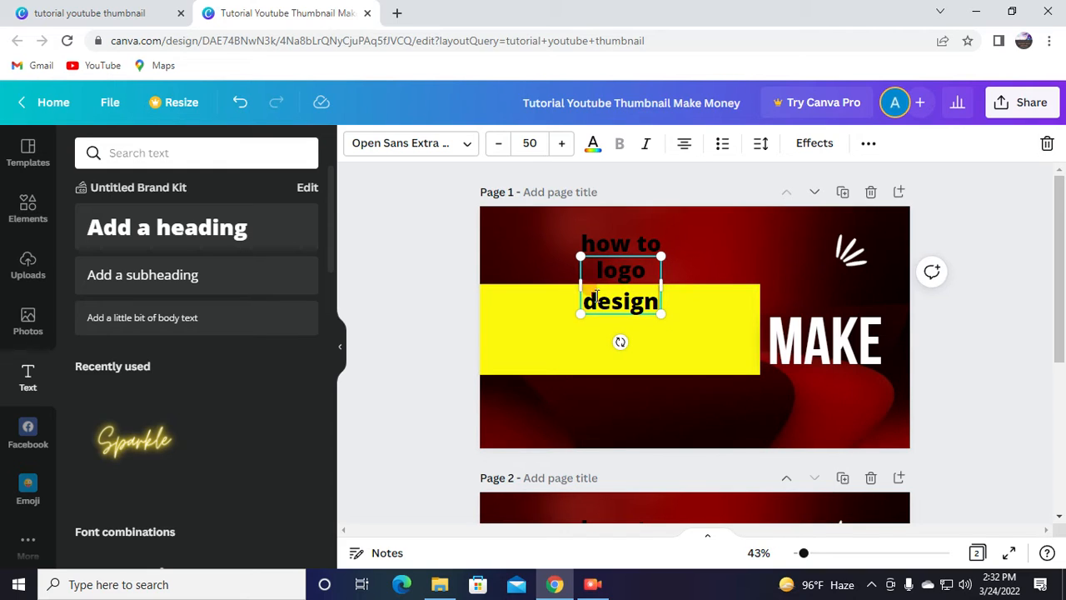
# Widen the "logo design" text box to fit one line and place it beside the "how to" text on the yellow band
pyautogui.moveTo(665, 282); pyautogui.dragTo(733, 280)
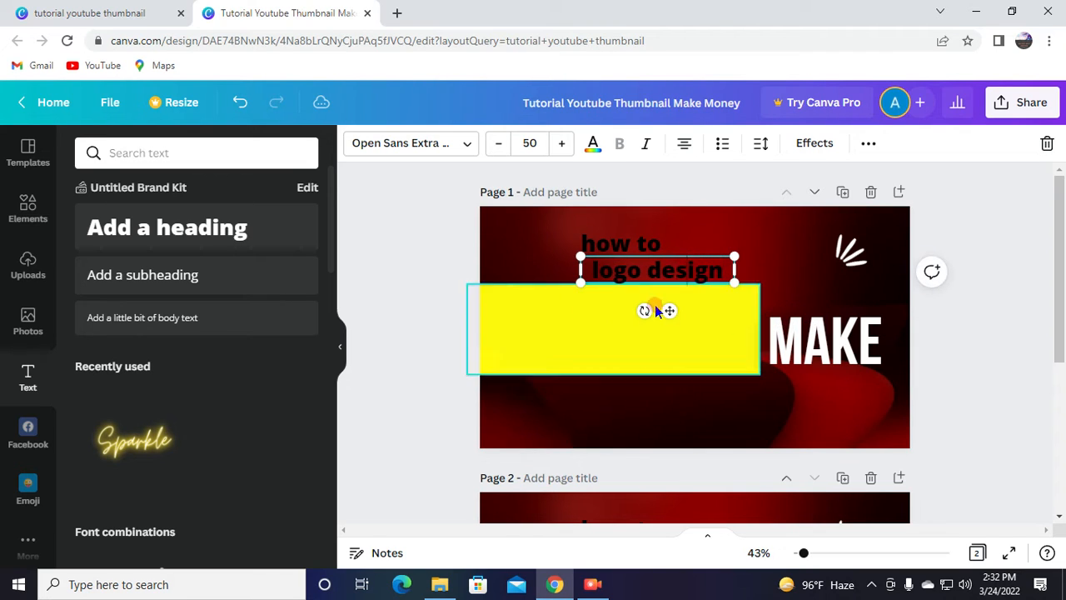
pyautogui.moveTo(671, 310); pyautogui.dragTo(700, 356)
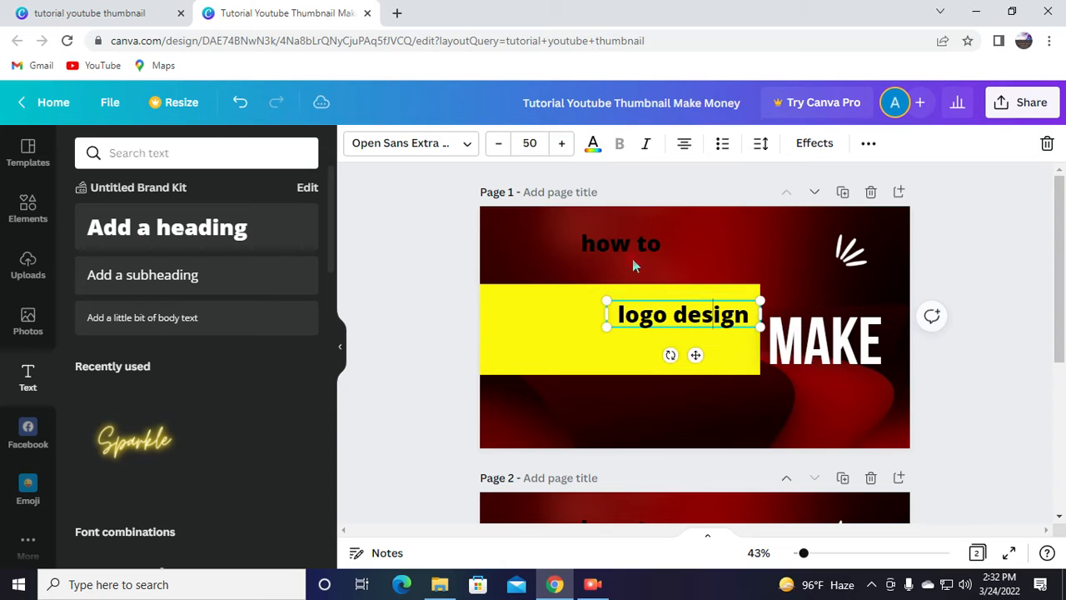
pyautogui.click(606, 241)
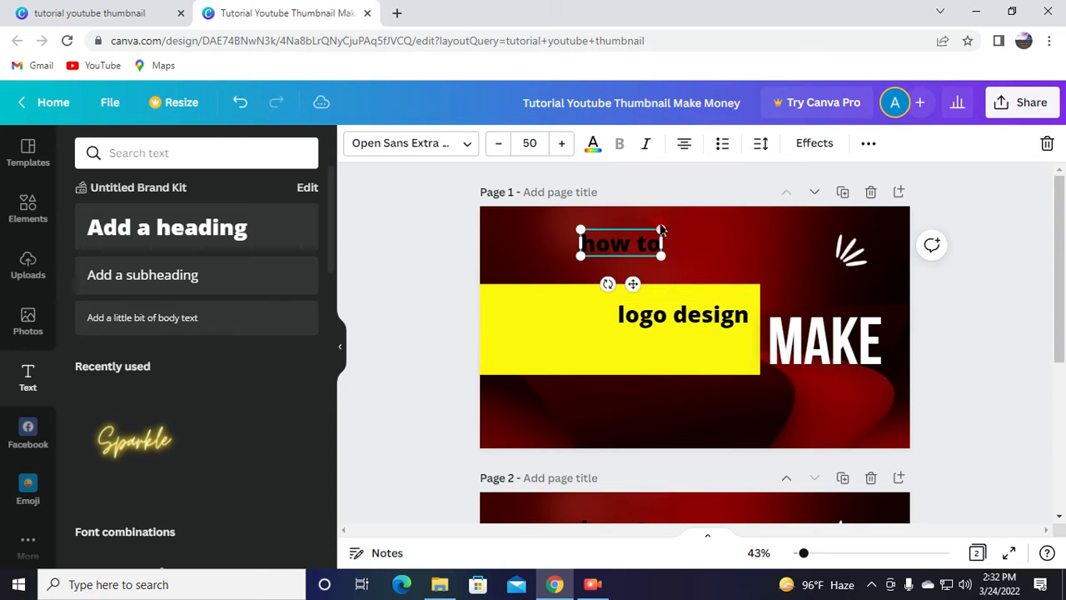
pyautogui.moveTo(632, 282); pyautogui.dragTo(553, 354)
# Recolour the background image with the medium grey default colour and apply the change to all pages
pyautogui.click(687, 215)
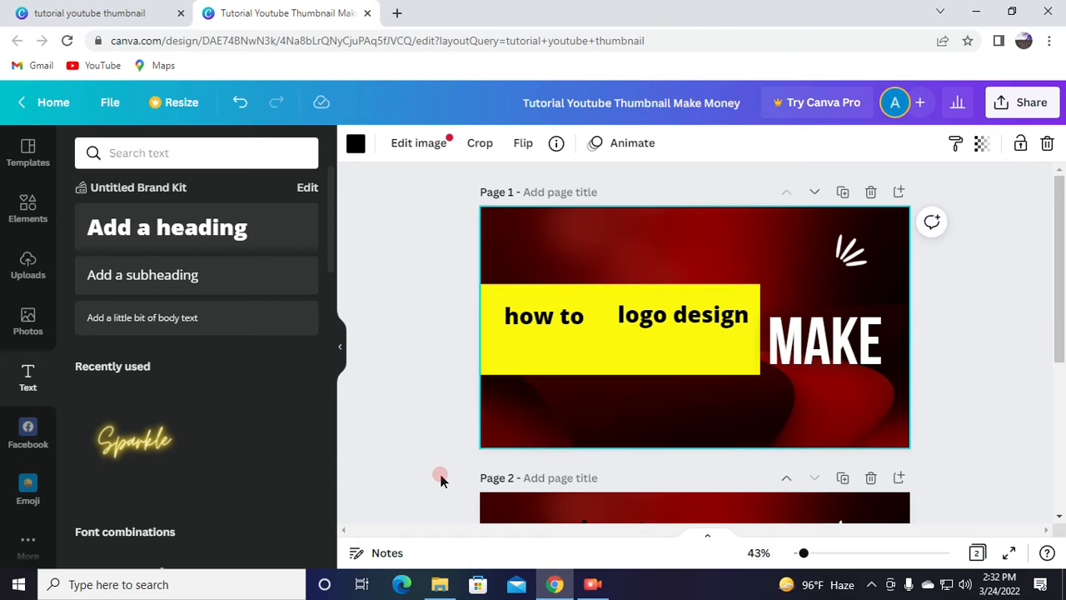
pyautogui.click(354, 155)
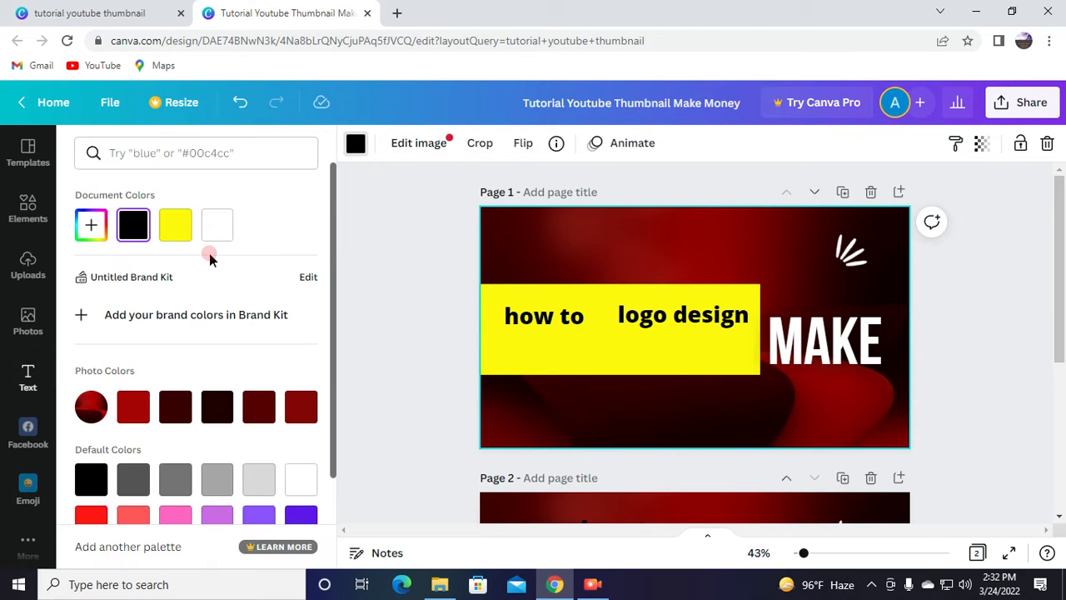
pyautogui.click(216, 481)
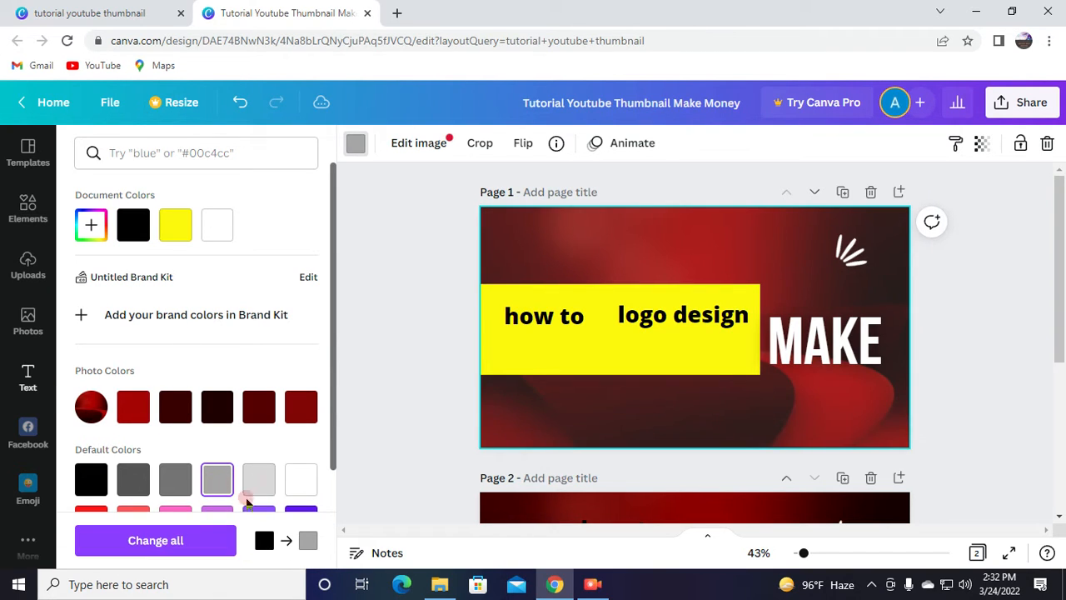
pyautogui.click(213, 540)
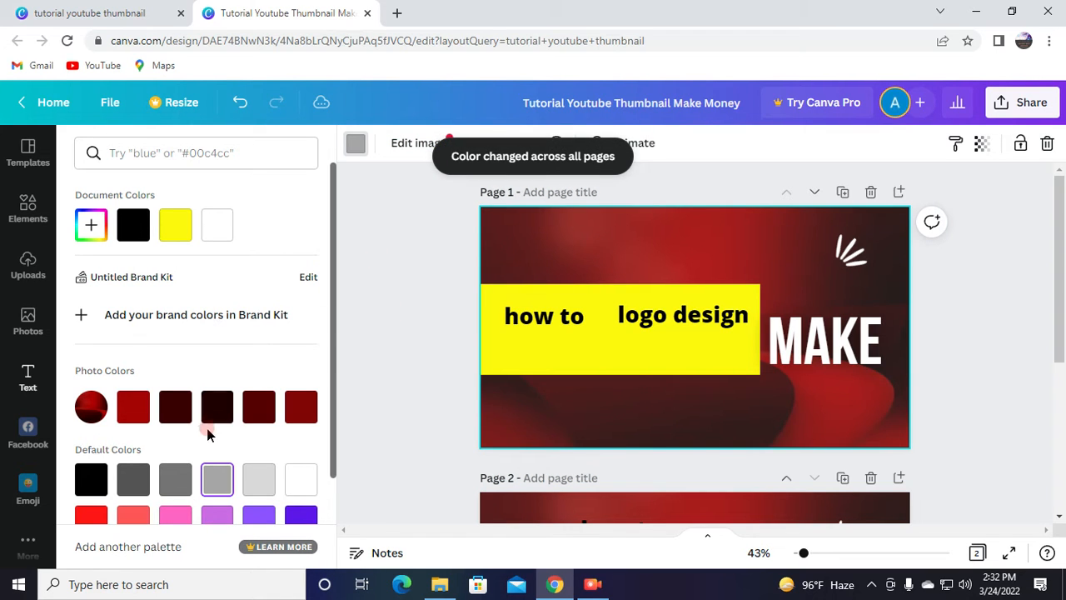
# Try two dark red photo colours on page 1's background image
pyautogui.click(179, 417)
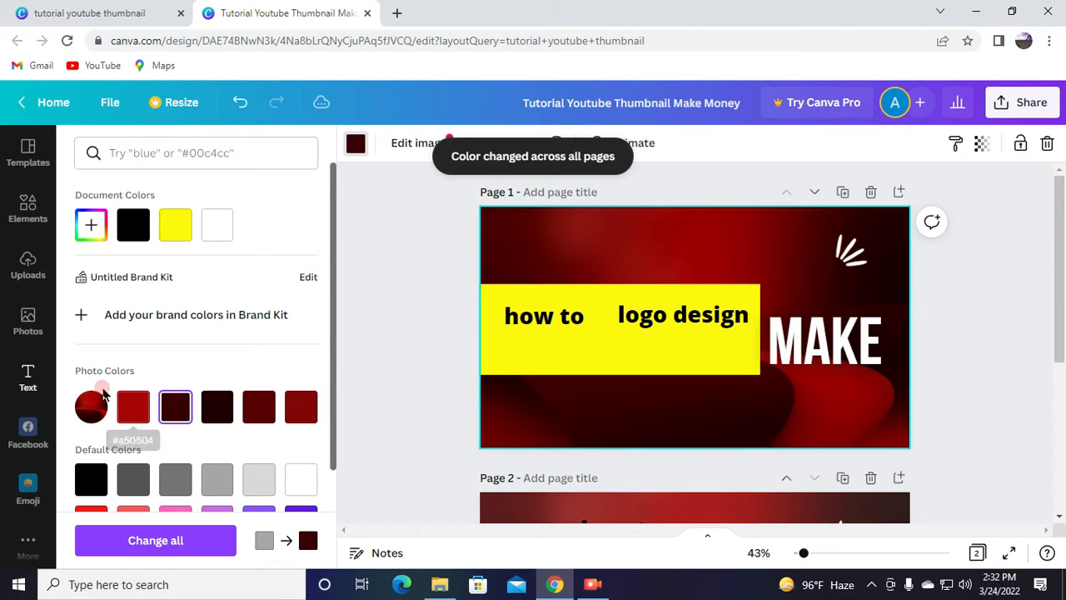
pyautogui.click(296, 425)
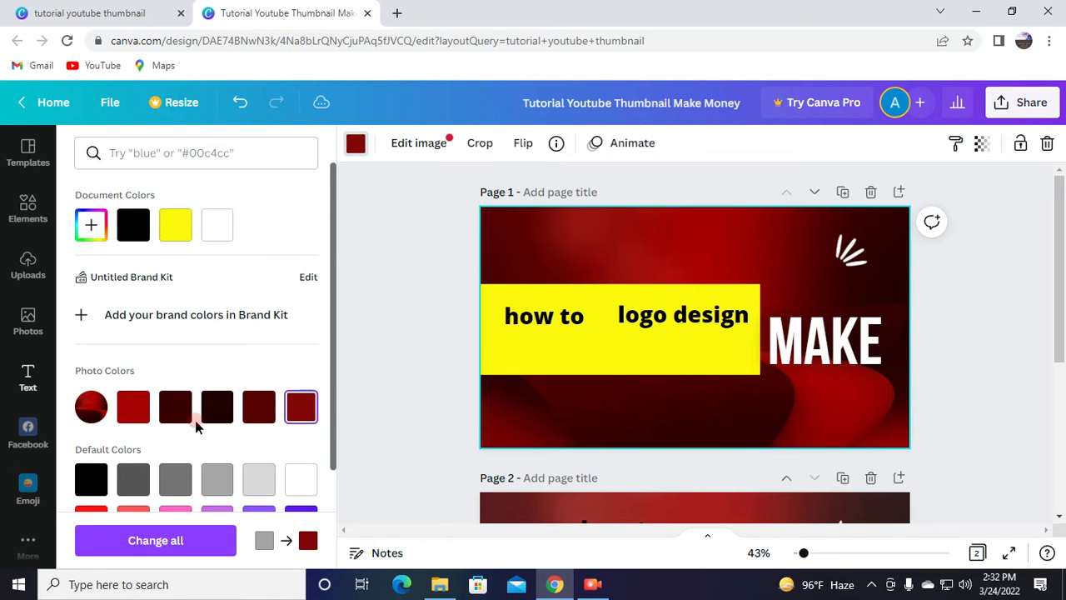
pyautogui.moveTo(610, 233); pyautogui.dragTo(462, 250)
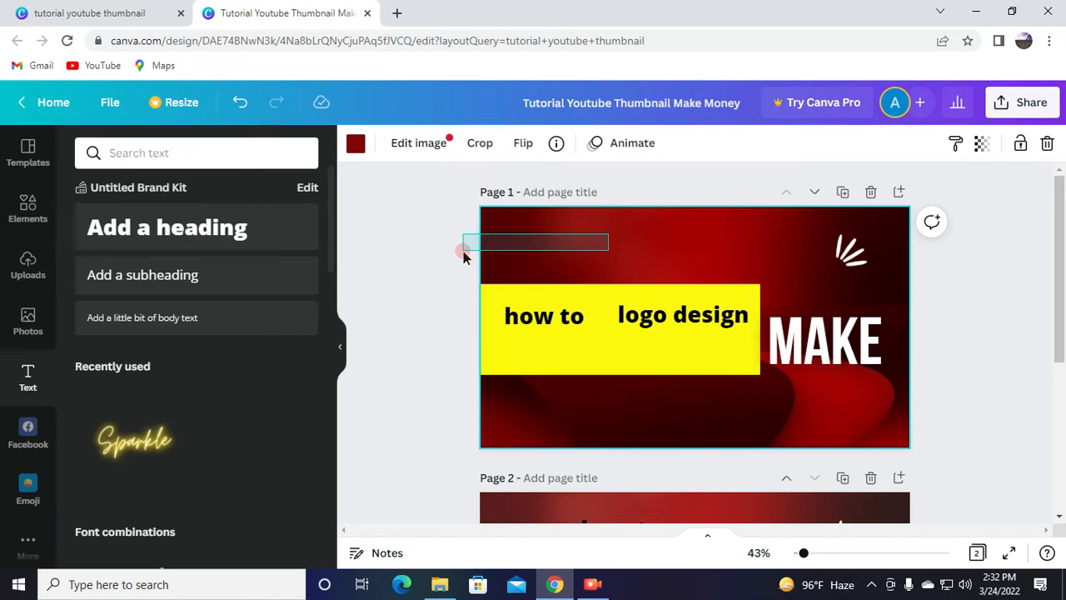
# Delete the red background image from page 1 and page 2
pyautogui.rightClick(672, 241)
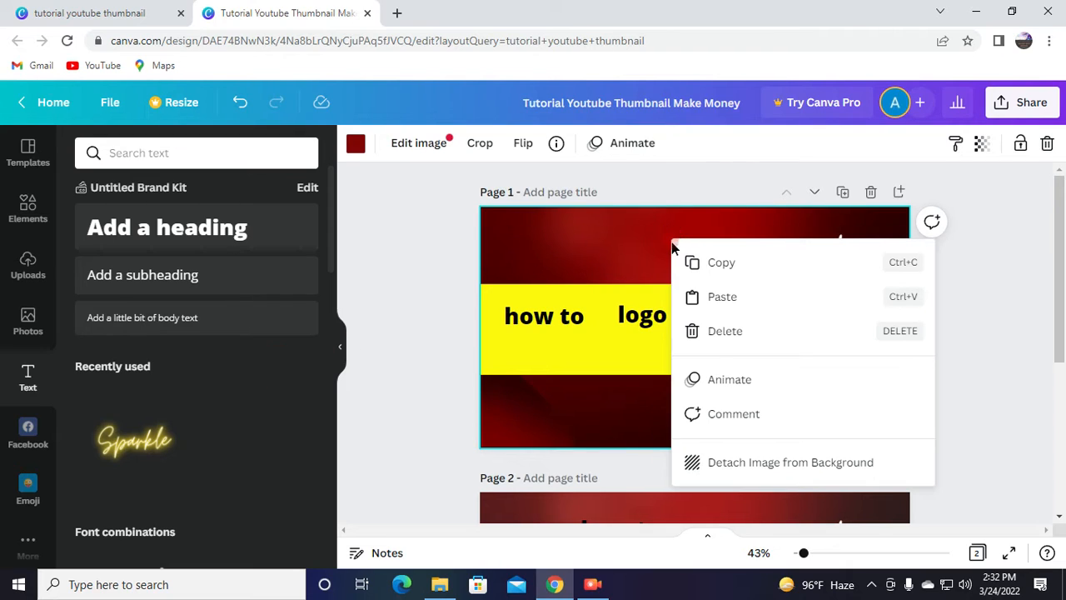
pyautogui.click(723, 331)
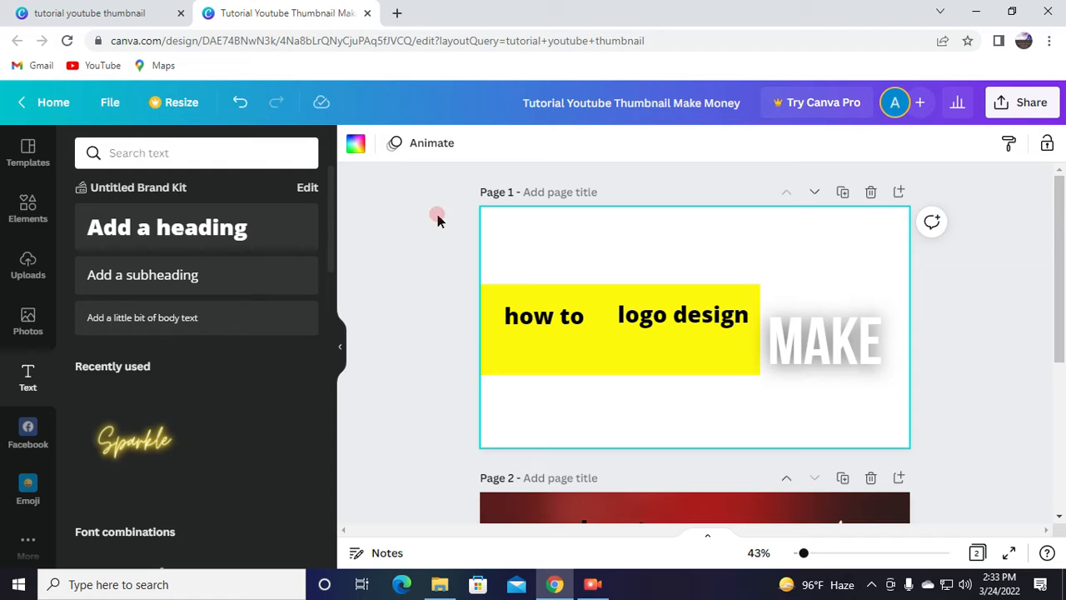
pyautogui.click(342, 350)
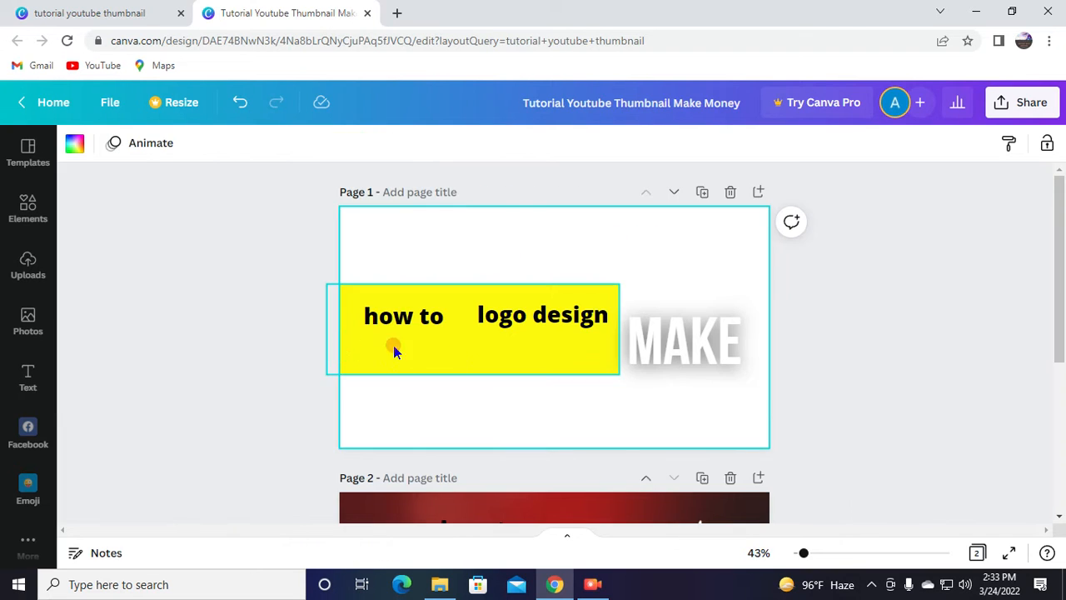
pyautogui.rightClick(629, 517)
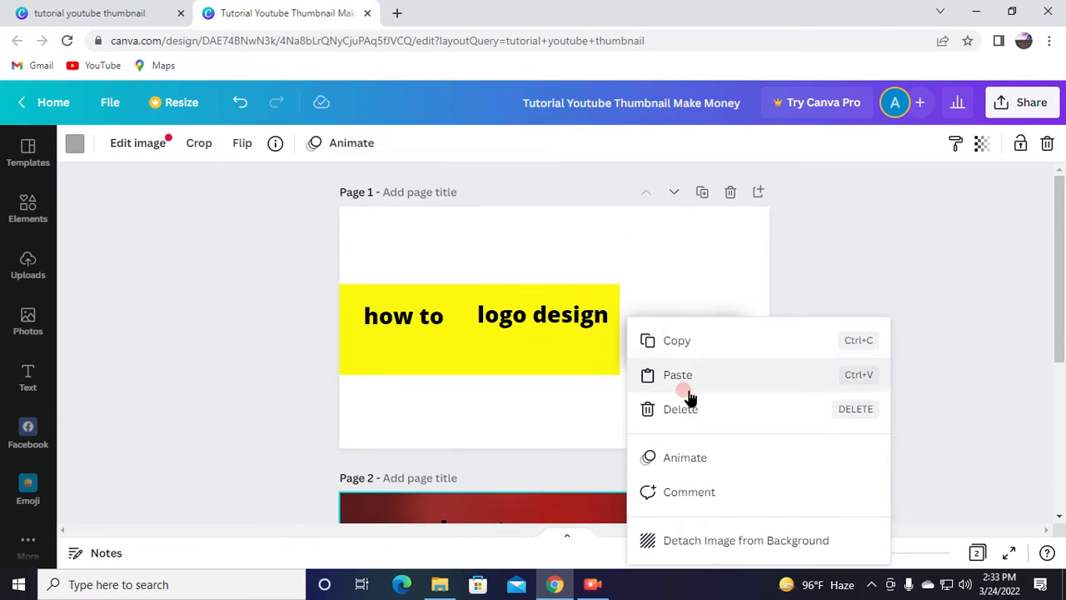
pyautogui.click(673, 408)
# Set page 1's background colour to the medium grey default colour
pyautogui.rightClick(511, 241)
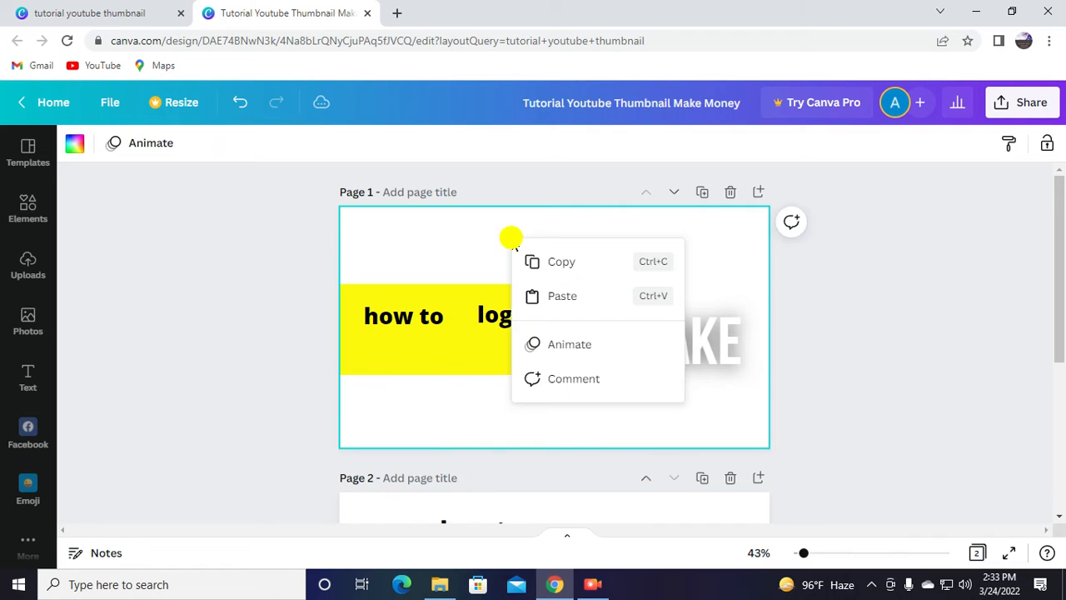
pyautogui.click(464, 240)
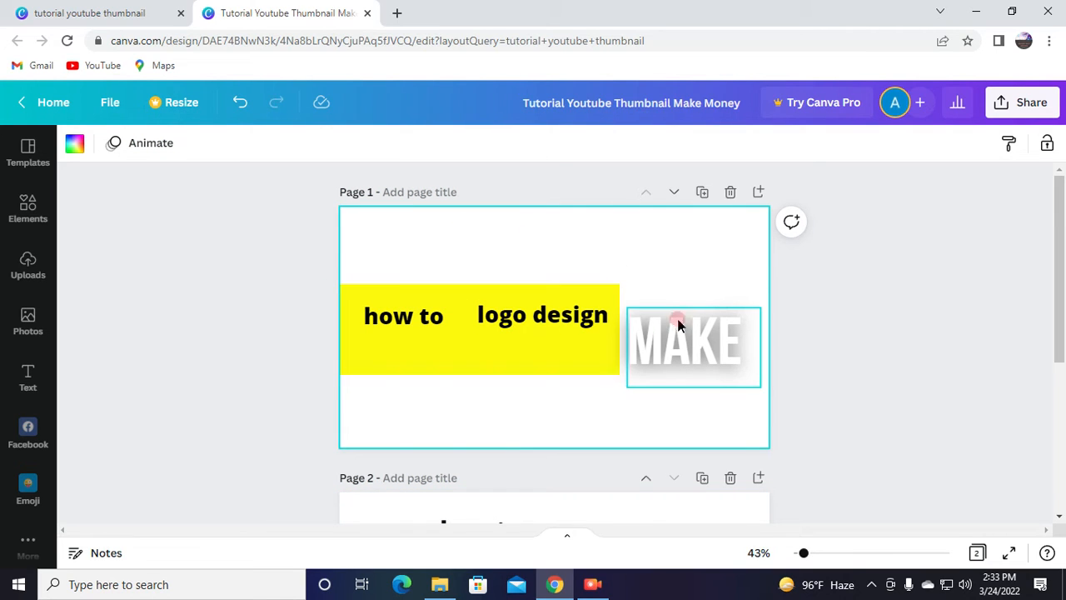
pyautogui.click(77, 143)
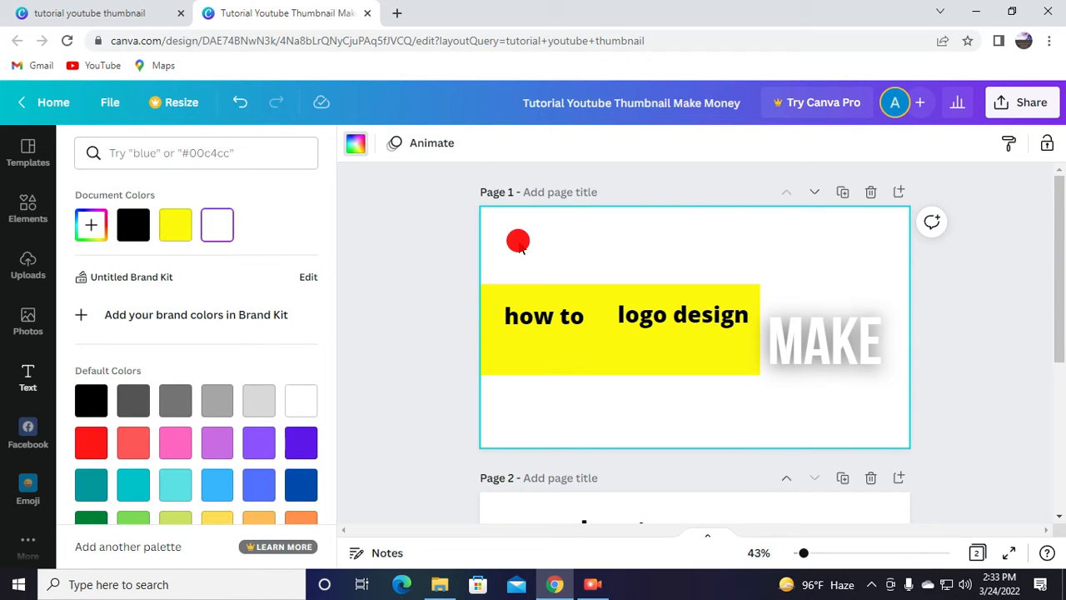
pyautogui.click(210, 401)
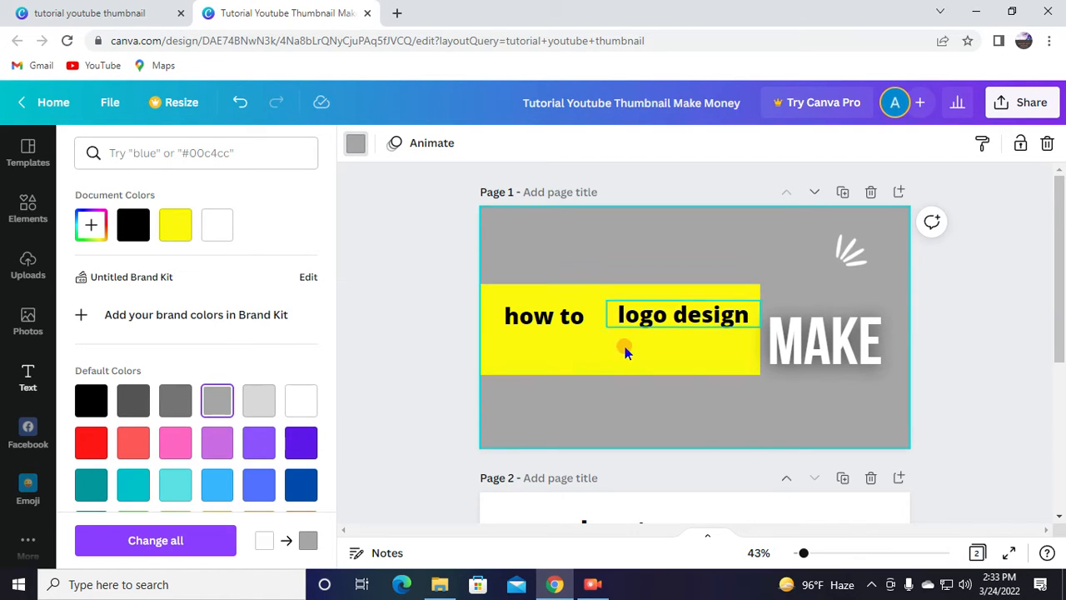
# Move the "how to" text above the yellow bar on page 1 and enlarge it to font size 80.6
pyautogui.click(546, 325)
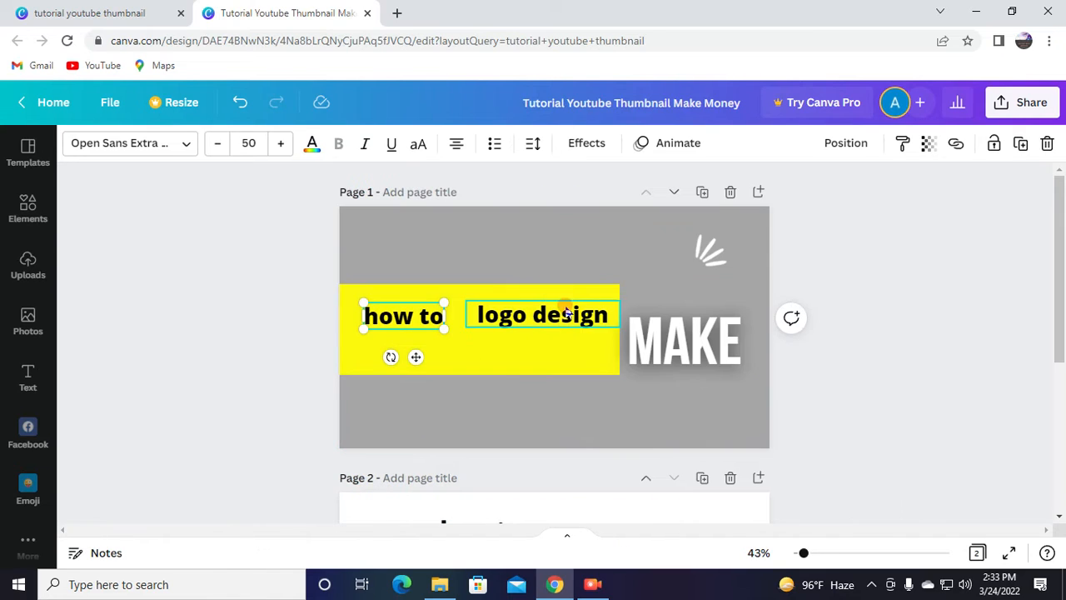
pyautogui.click(525, 412)
pyautogui.moveTo(417, 320); pyautogui.dragTo(492, 268)
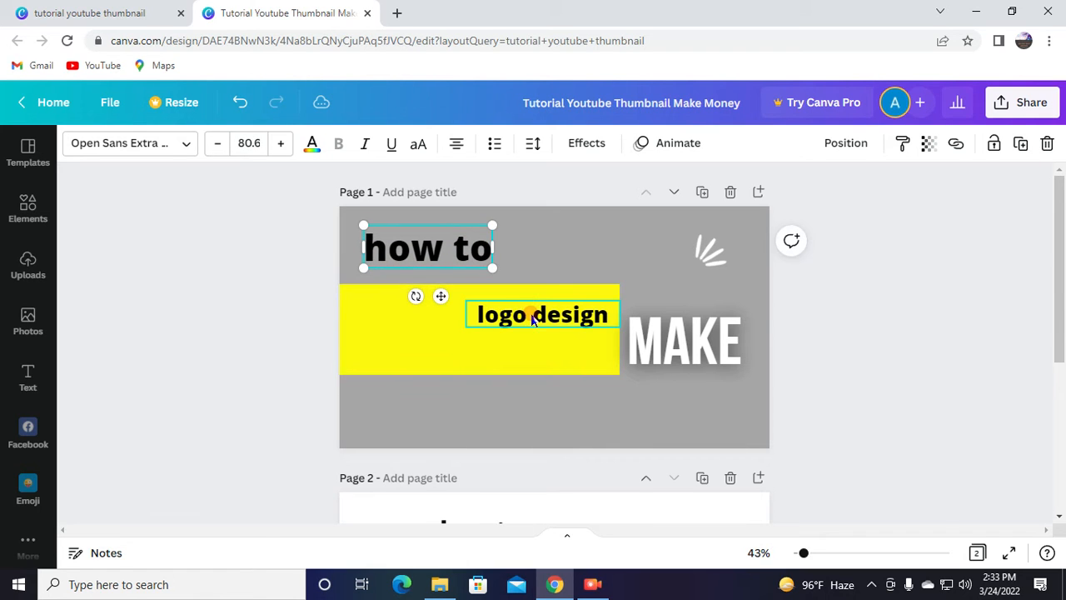
# Move the "logo design" text to the left end of the yellow bar and enlarge it to font size 92.7
pyautogui.click(533, 309)
pyautogui.moveTo(556, 356); pyautogui.dragTo(428, 357)
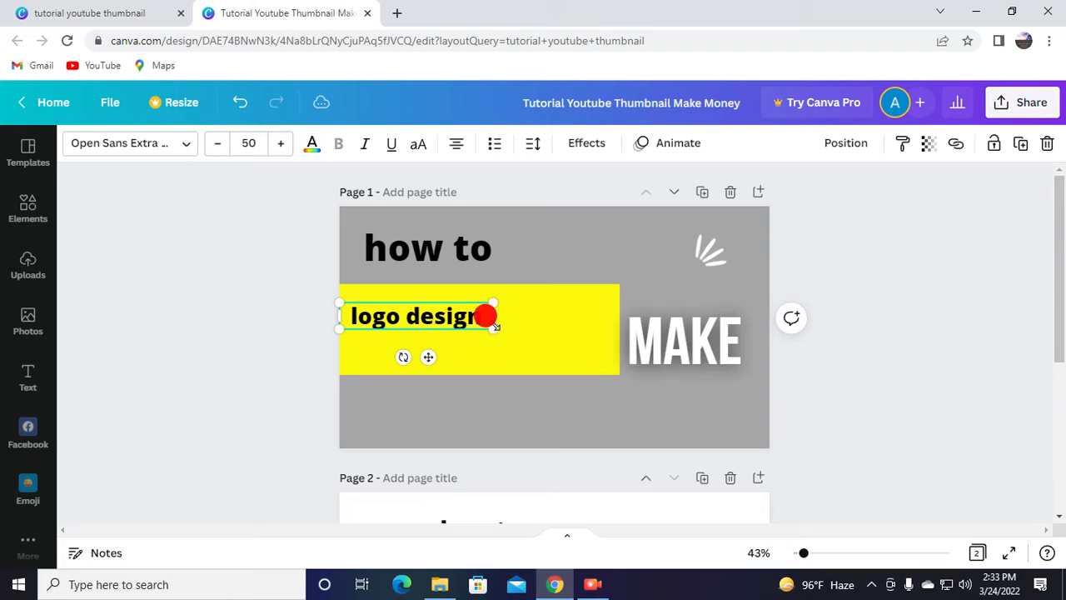
pyautogui.moveTo(494, 325); pyautogui.dragTo(566, 441)
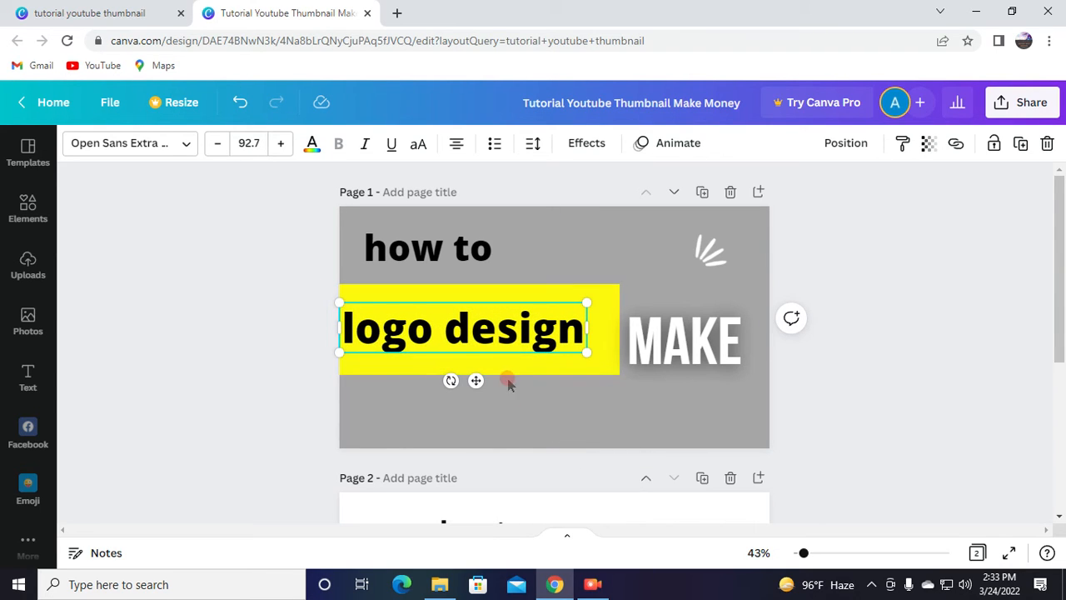
# Place the "MAKE" text between "how to" and "logo design", shifting "logo design" slightly down within the yellow bar
pyautogui.click(671, 341)
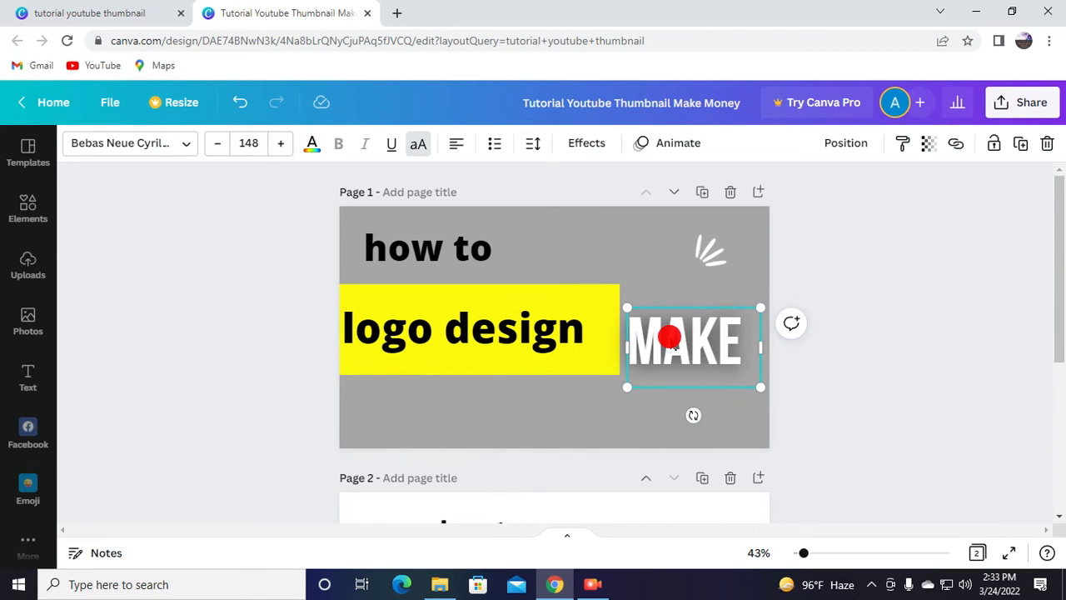
pyautogui.moveTo(670, 337); pyautogui.dragTo(439, 337)
pyautogui.click(391, 405)
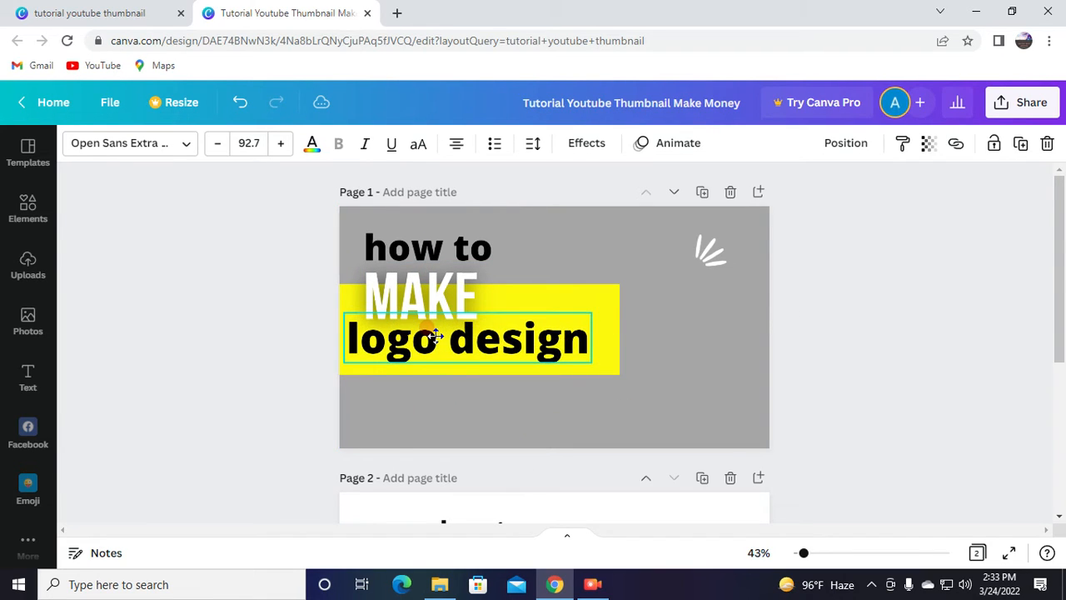
# Shift the yellow bar left so its right edge ends just past the "logo design" text
pyautogui.click(713, 404)
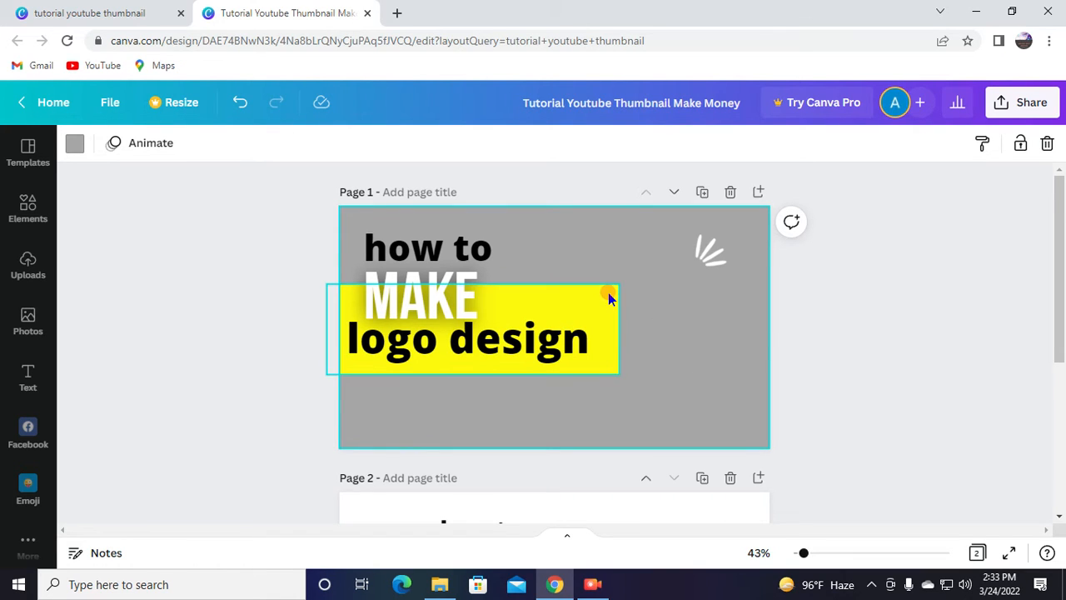
pyautogui.moveTo(609, 297); pyautogui.dragTo(573, 294)
pyautogui.click(694, 350)
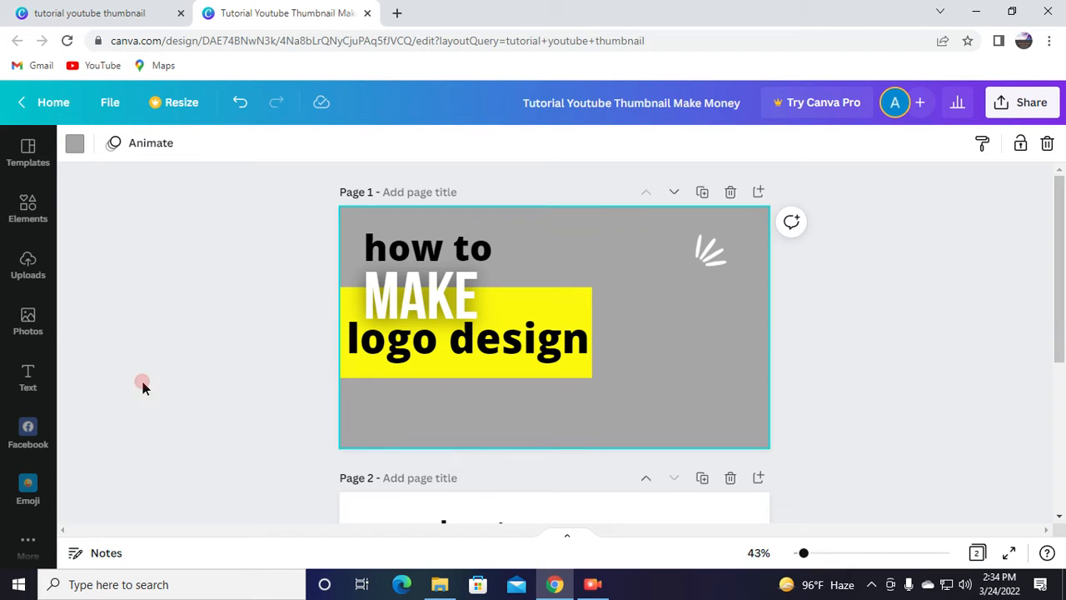
# Upload the cut-out portrait IMG_7207 from the iCloud Photos folder to the design's uploads
pyautogui.click(27, 329)
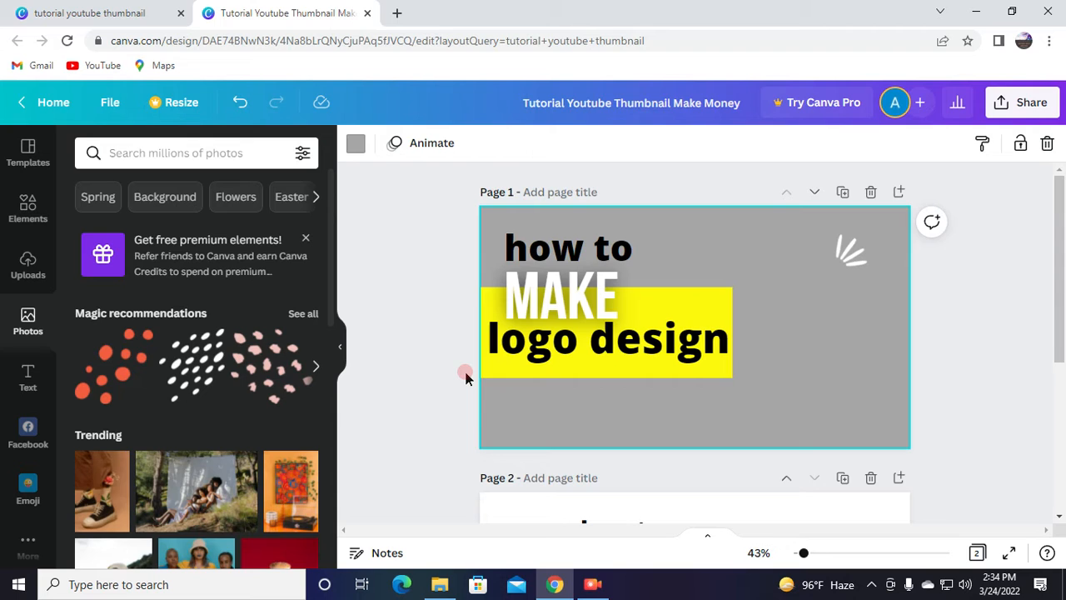
pyautogui.click(27, 263)
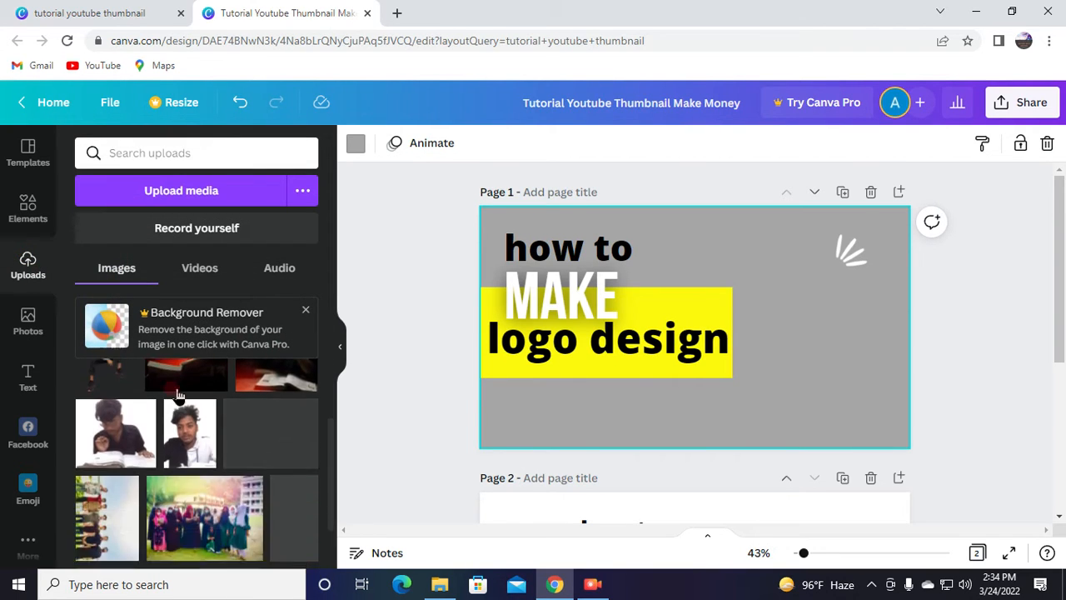
pyautogui.click(167, 190)
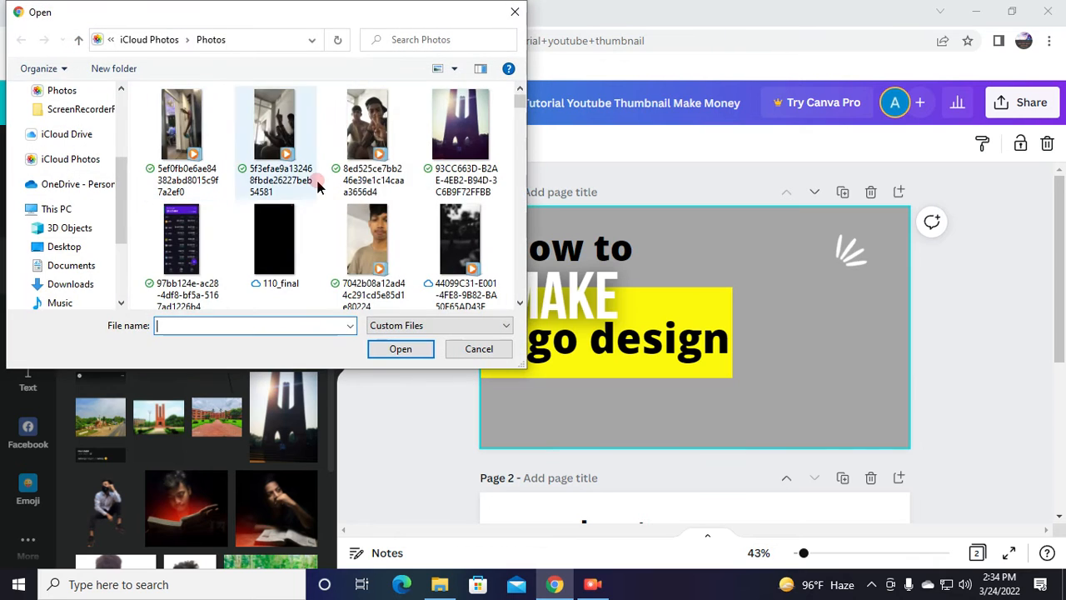
pyautogui.scroll(-10, 342, 181)
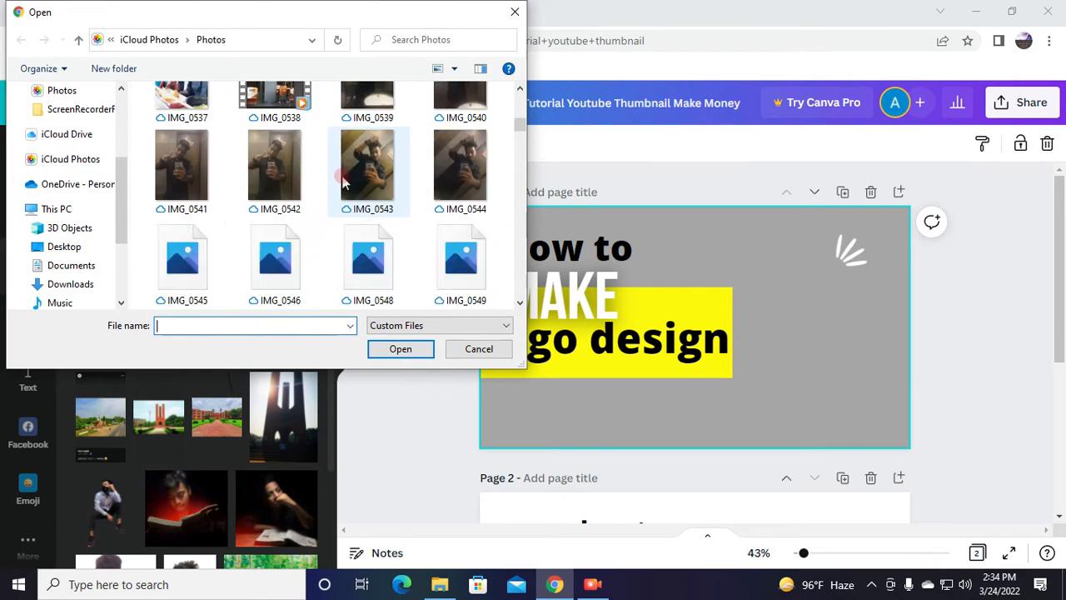
pyautogui.scroll(-12, 343, 182)
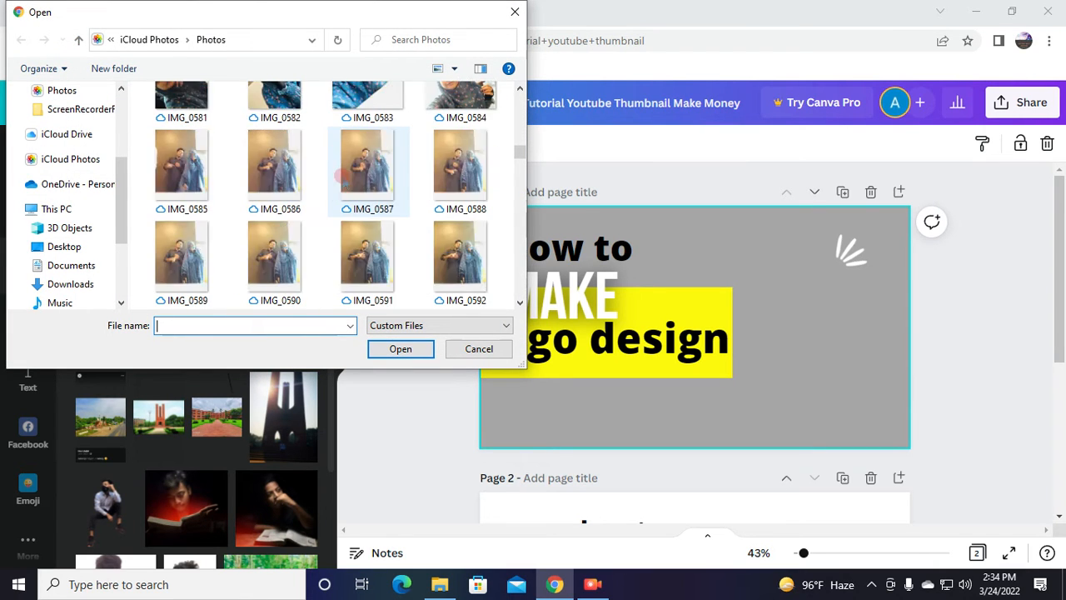
pyautogui.scroll(-15, 344, 181)
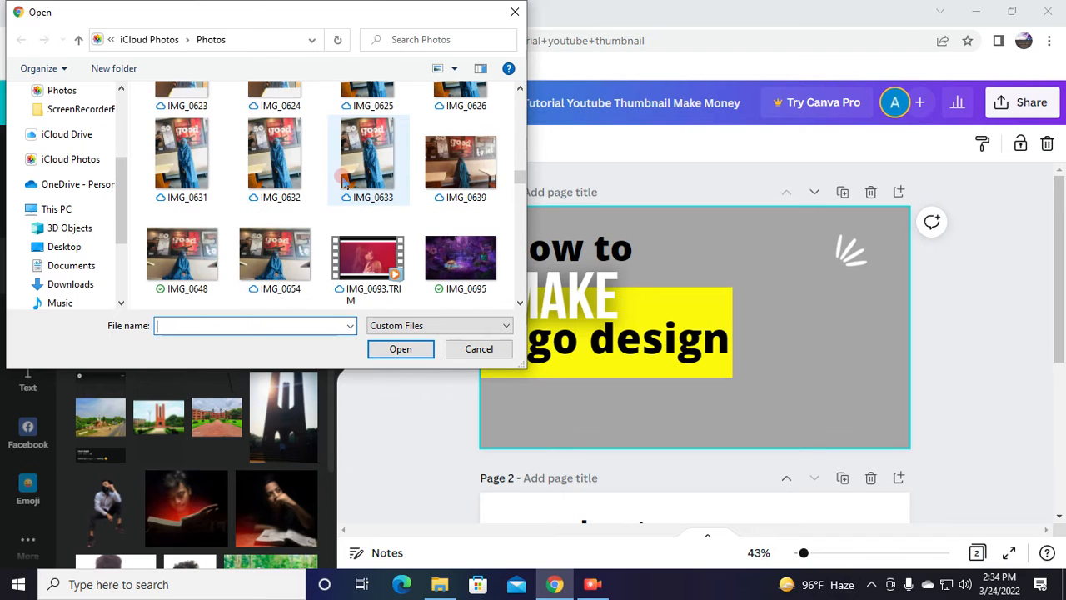
pyautogui.scroll(-15, 344, 181)
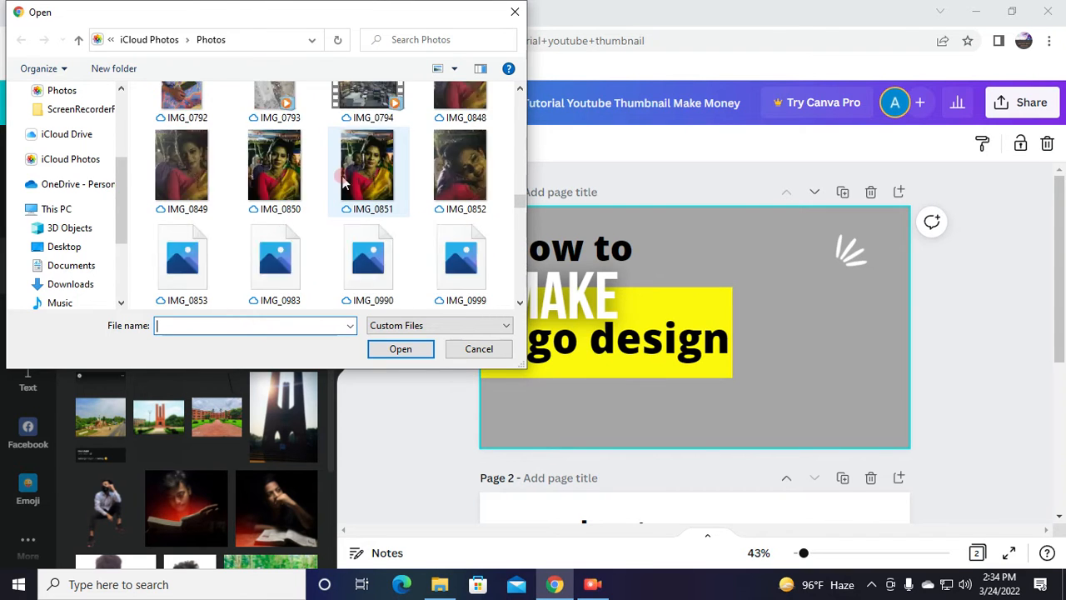
pyautogui.scroll(-8, 342, 181)
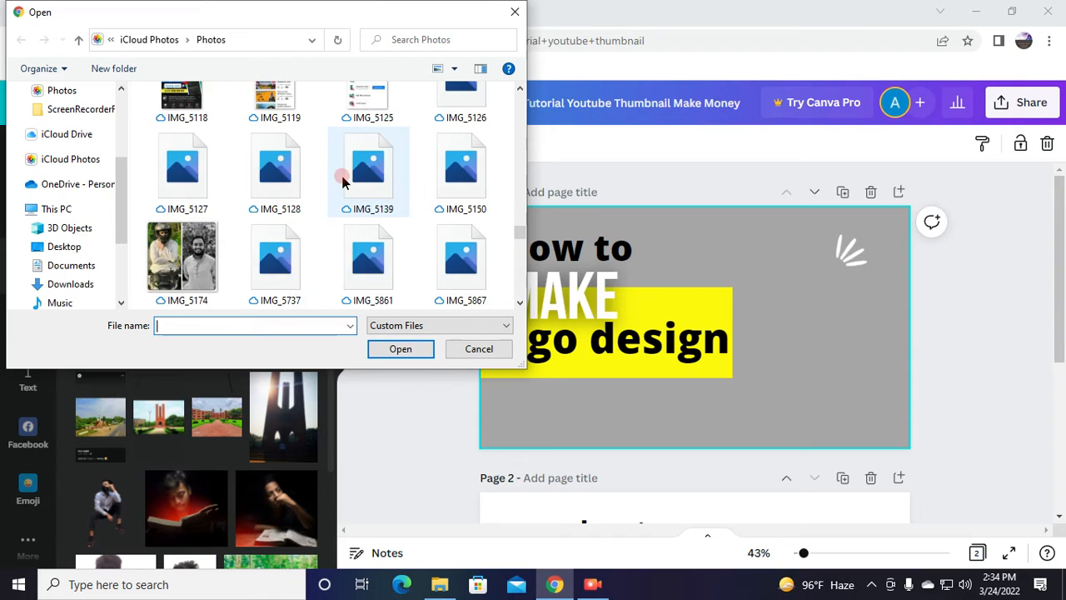
pyautogui.scroll(8, 342, 181)
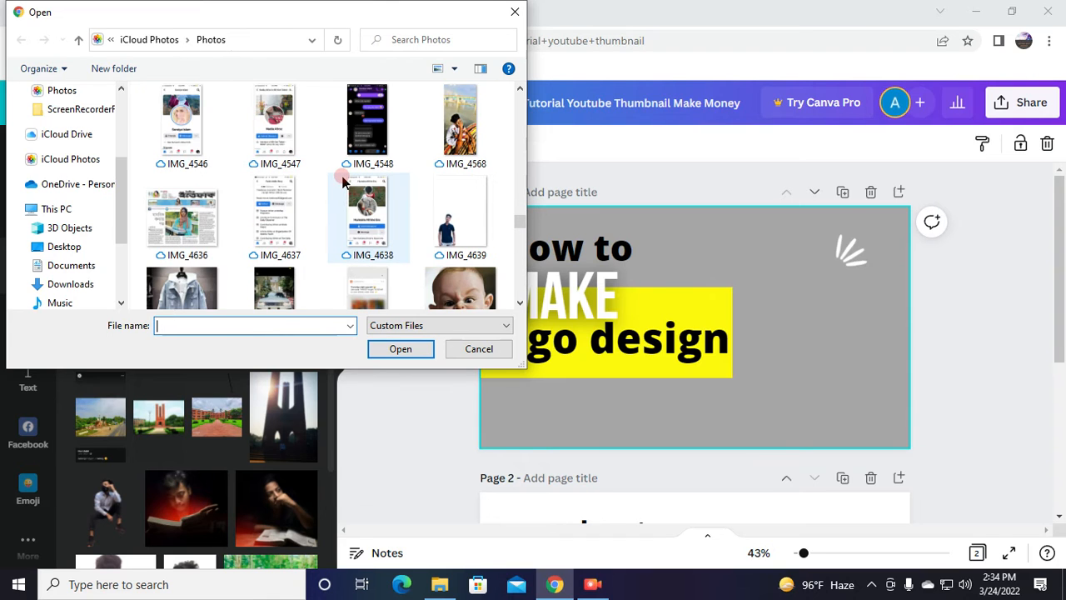
pyautogui.scroll(-1, 344, 181)
pyautogui.scroll(-10, 342, 182)
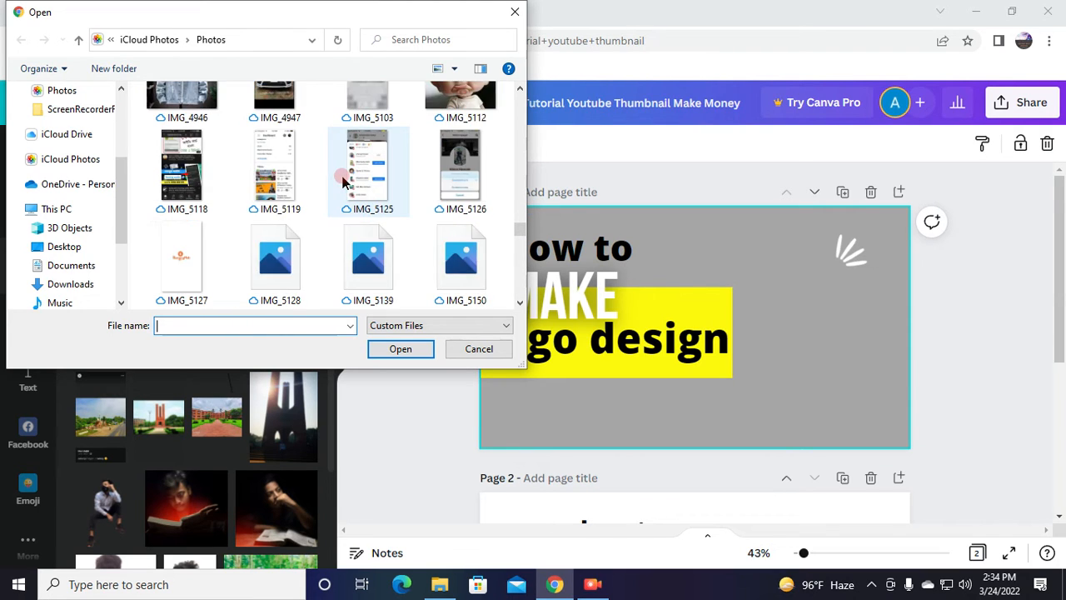
pyautogui.scroll(-8, 342, 181)
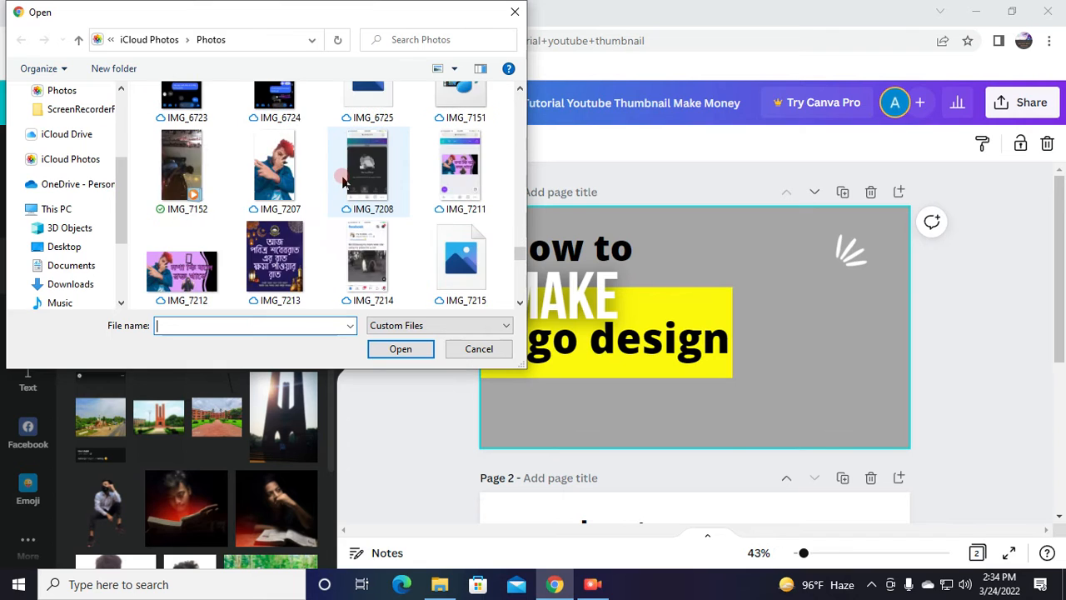
pyautogui.scroll(6, 344, 181)
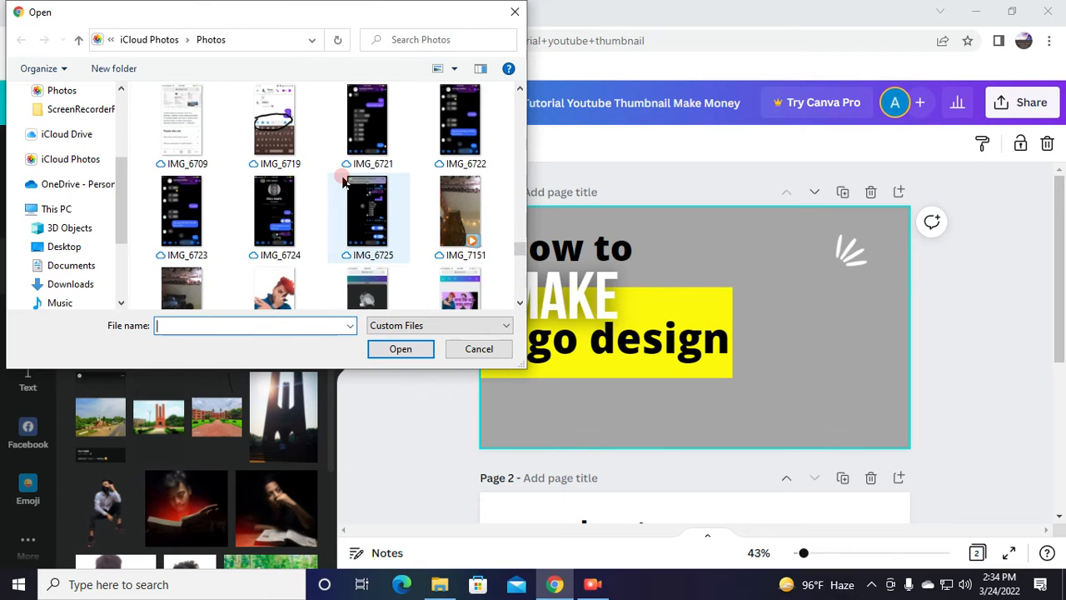
pyautogui.scroll(-1, 344, 182)
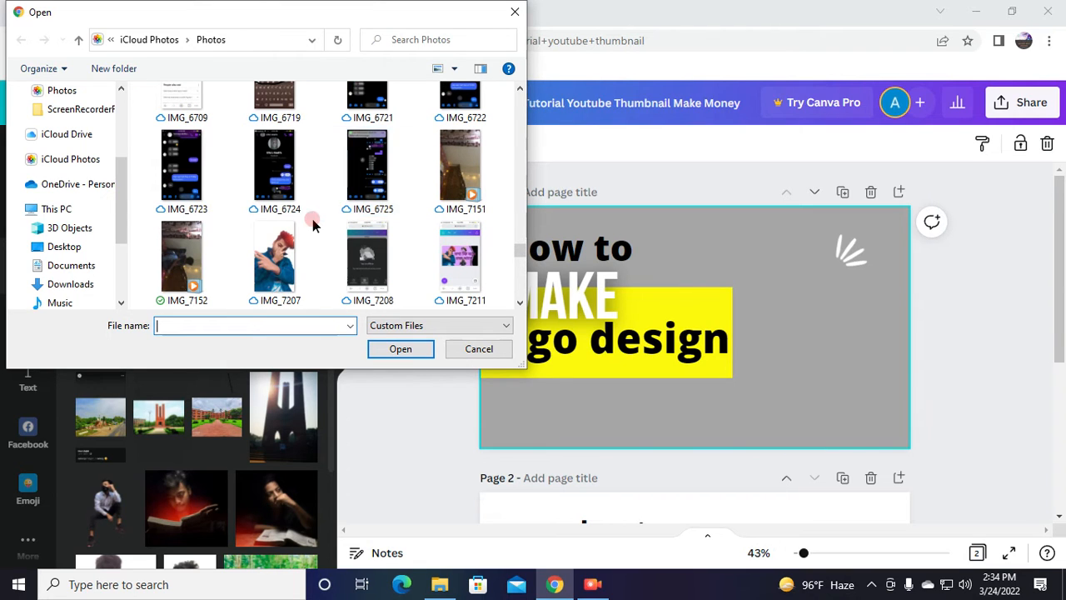
pyautogui.click(283, 244)
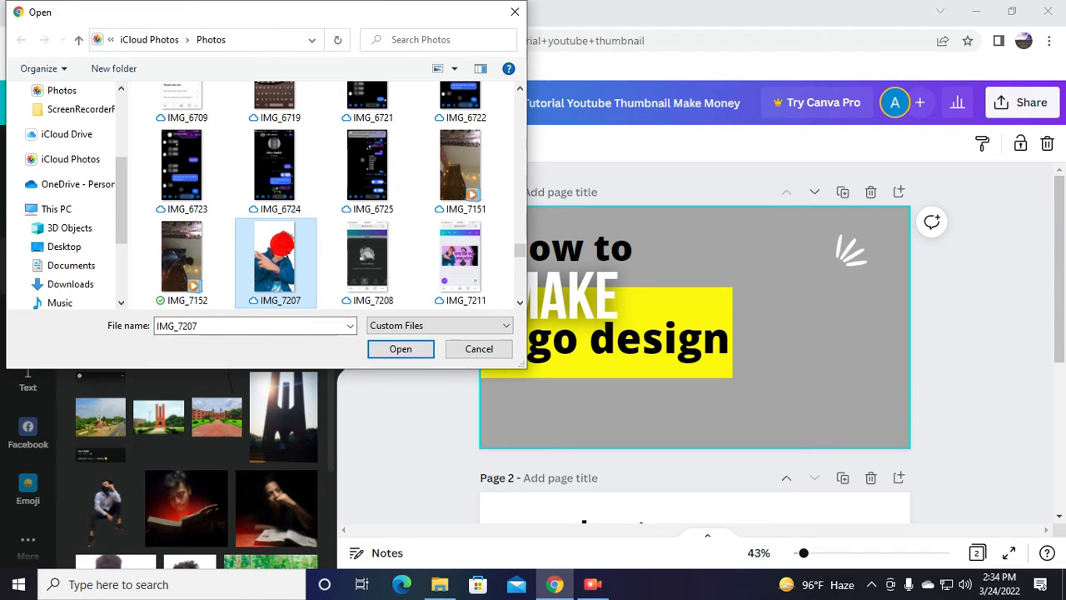
pyautogui.click(391, 349)
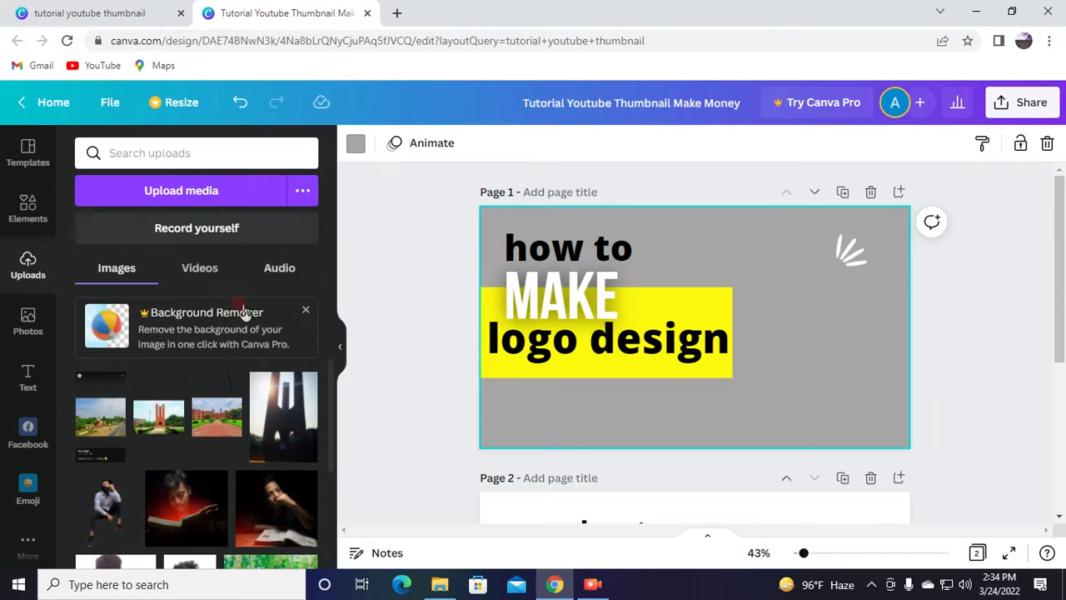
# Add the uploaded portrait to page 1, enlarge it and place it to the right of the "logo design" text
pyautogui.click(101, 421)
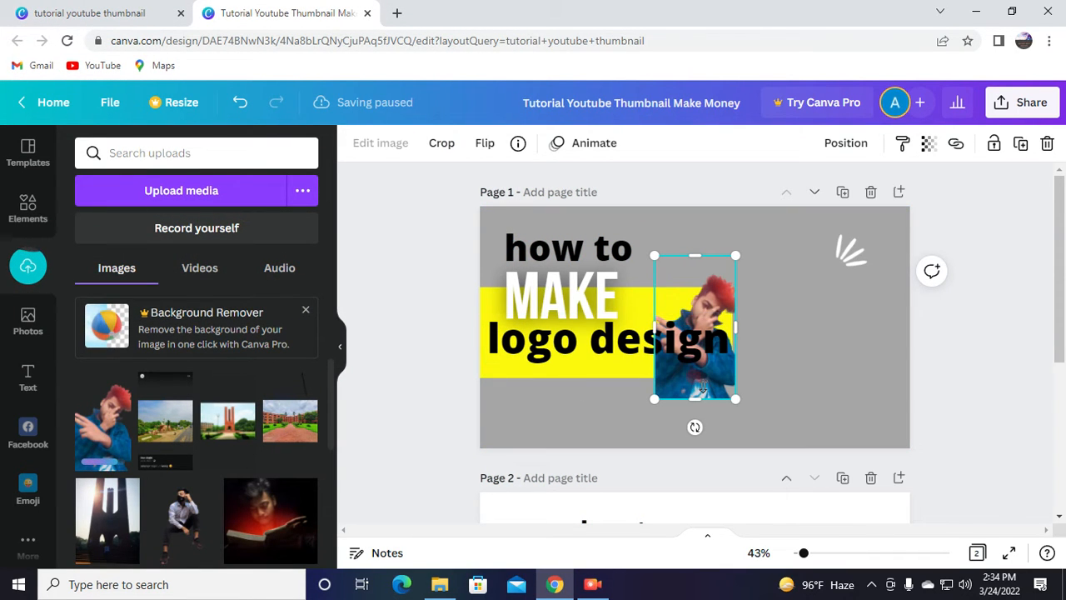
pyautogui.moveTo(696, 341); pyautogui.dragTo(732, 326)
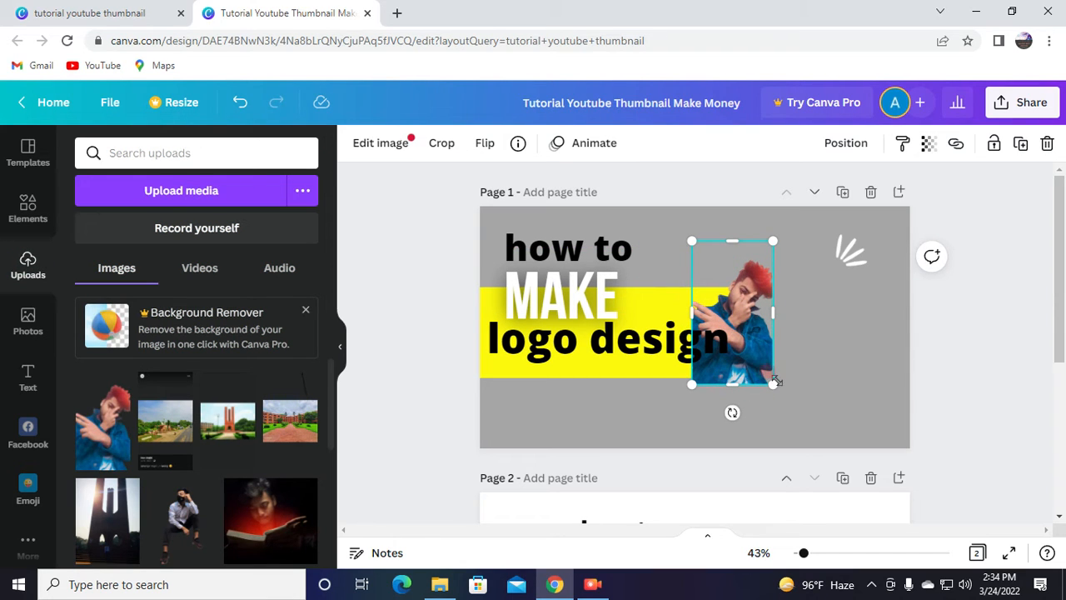
pyautogui.moveTo(773, 385); pyautogui.dragTo(807, 448)
pyautogui.moveTo(736, 381); pyautogui.dragTo(776, 317)
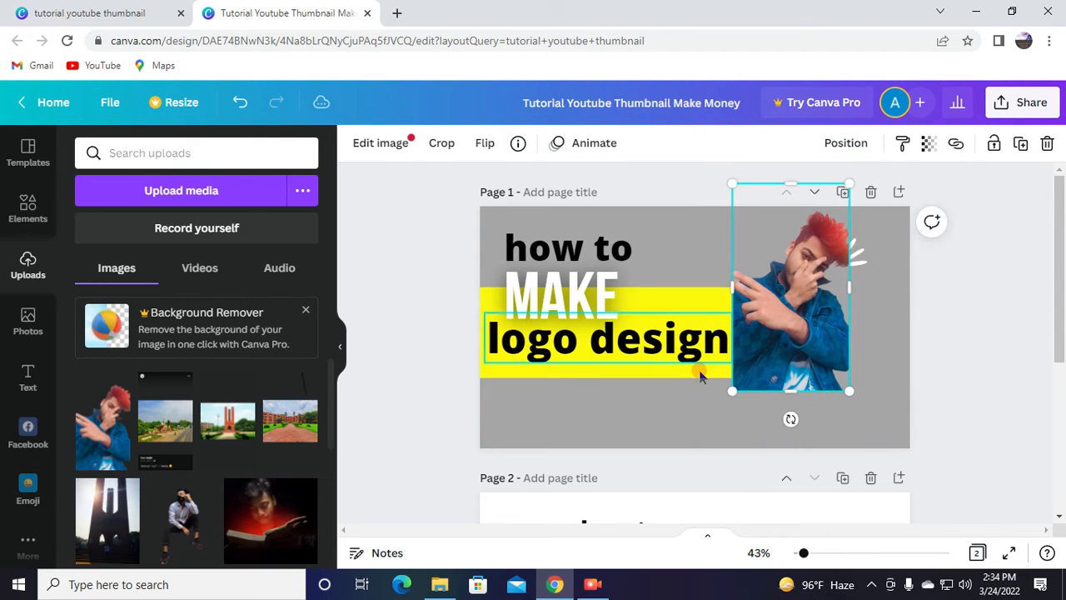
# Stretch the portrait's frame down to the page's bottom edge, about 788 high, and widen it slightly to the right
pyautogui.moveTo(789, 392); pyautogui.dragTo(795, 467)
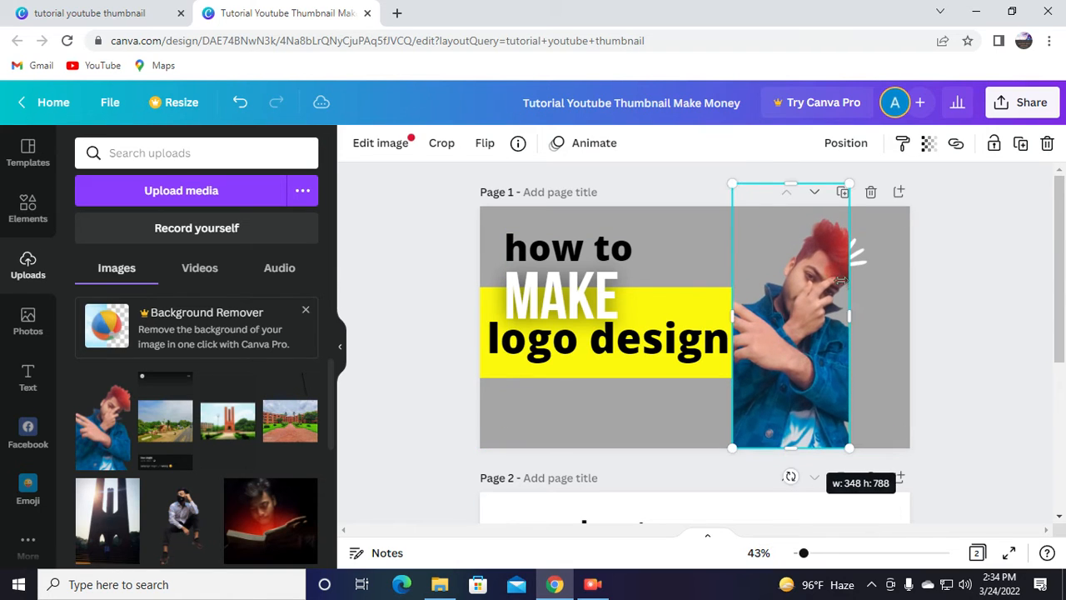
pyautogui.moveTo(851, 314); pyautogui.dragTo(866, 321)
pyautogui.click(888, 310)
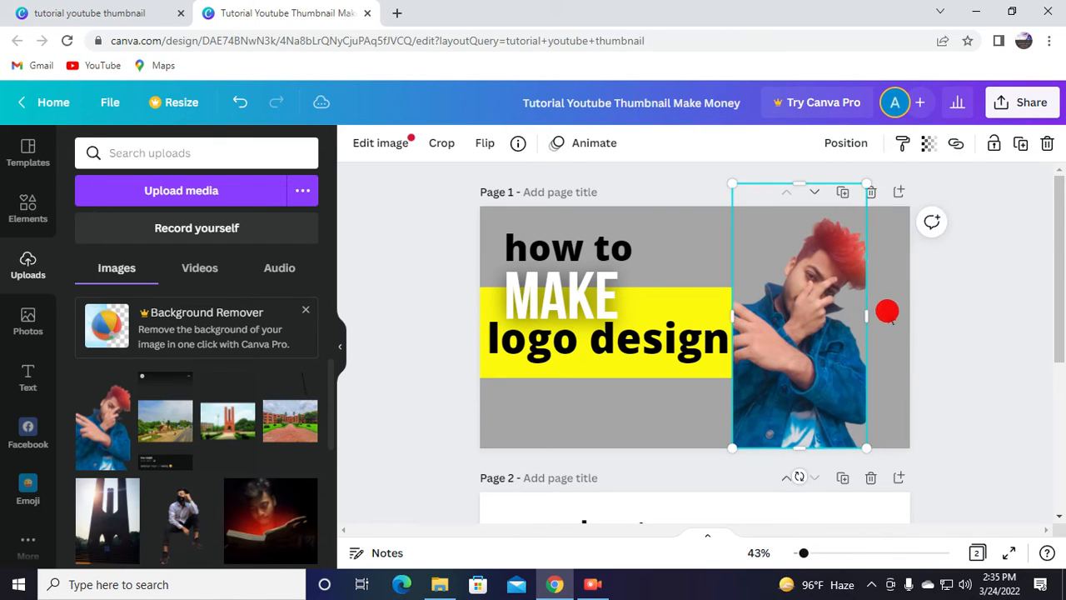
# Move the white burst lines into page 1's upper-right corner and set the portrait beside the text, flush with the bottom edge
pyautogui.moveTo(791, 310); pyautogui.dragTo(696, 264)
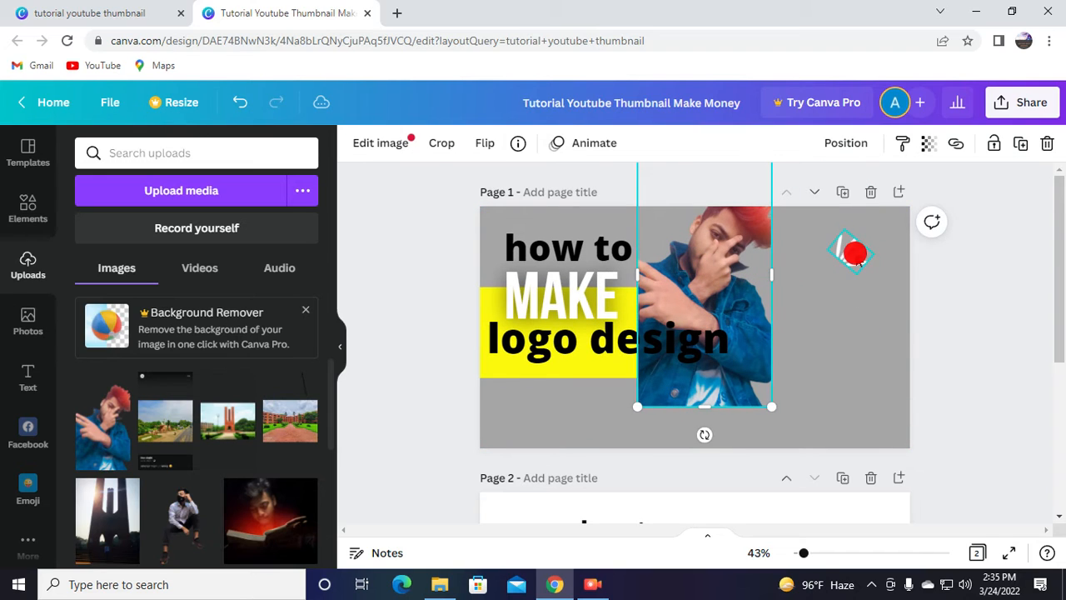
pyautogui.moveTo(858, 258); pyautogui.dragTo(884, 230)
pyautogui.click(718, 337)
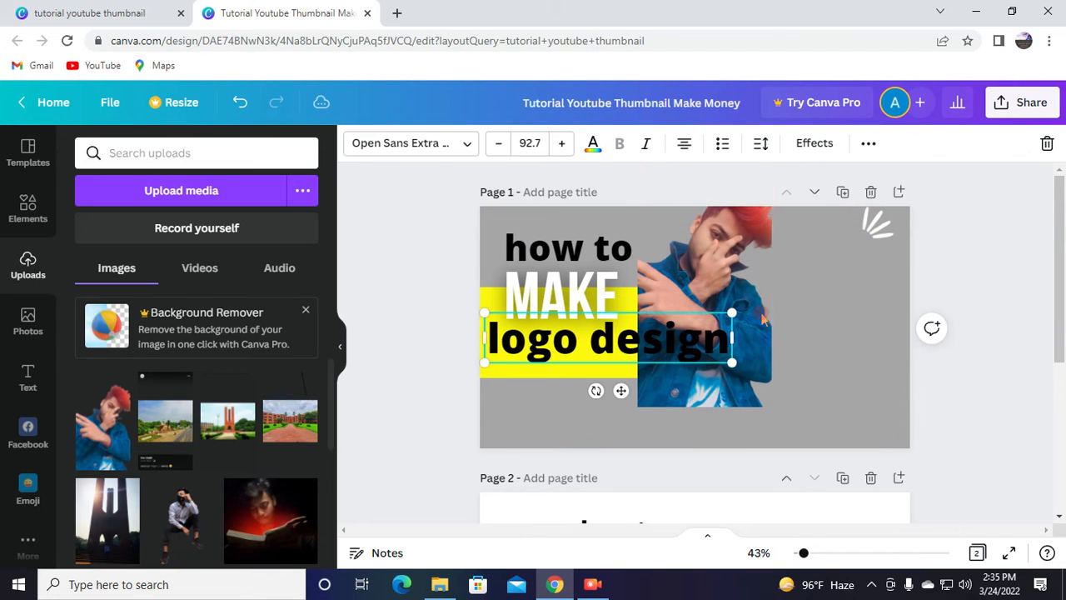
pyautogui.moveTo(739, 323); pyautogui.dragTo(804, 285)
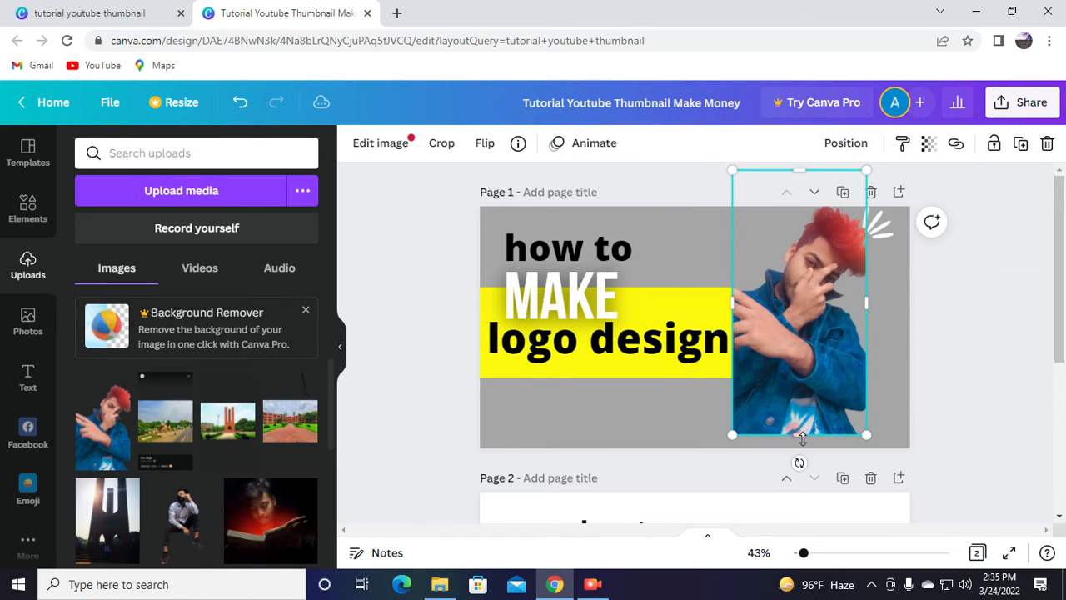
pyautogui.moveTo(775, 352); pyautogui.dragTo(774, 366)
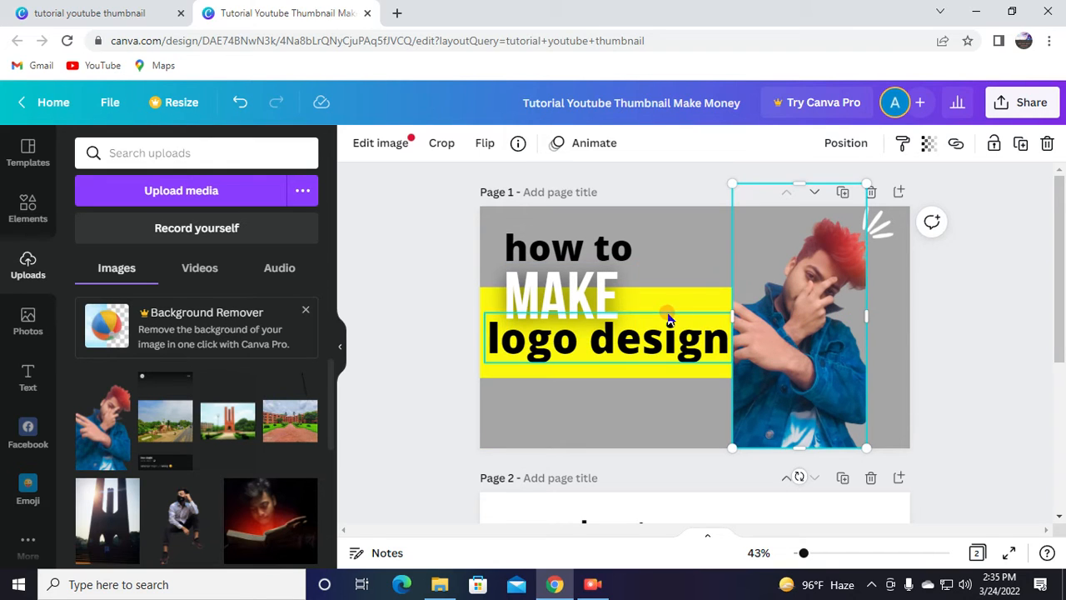
# Lower the yellow bar's top edge slightly and extend its bottom edge to the bottom of page 1
pyautogui.click(671, 316)
pyautogui.click(668, 300)
pyautogui.moveTo(667, 298)
pyautogui.mouseDown()
pyautogui.moveTo(669, 314)
pyautogui.moveTo(669, 304)
pyautogui.mouseUp()
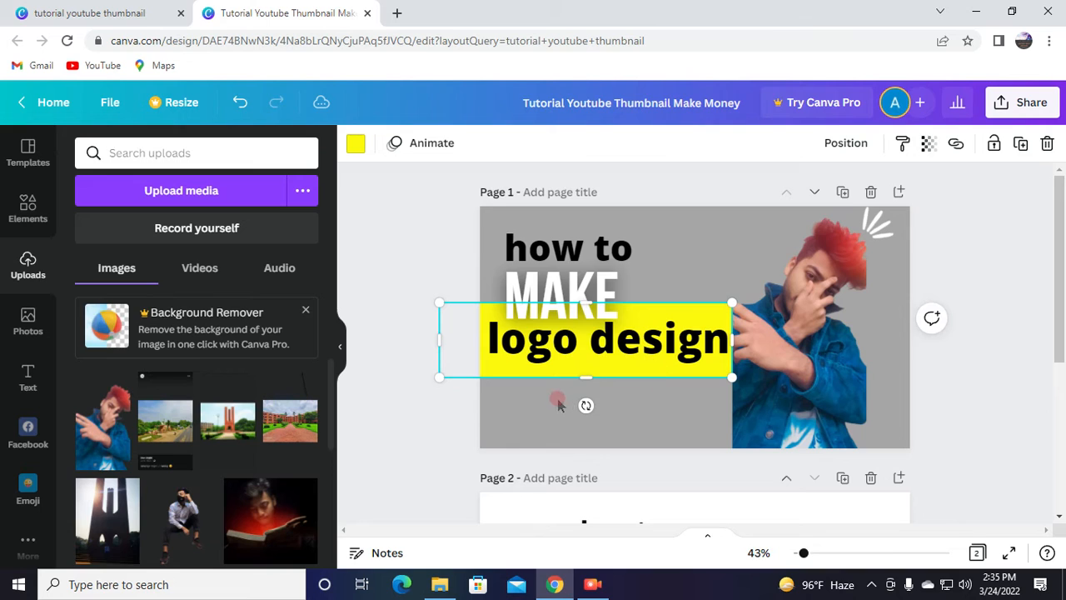
pyautogui.moveTo(588, 380); pyautogui.dragTo(600, 453)
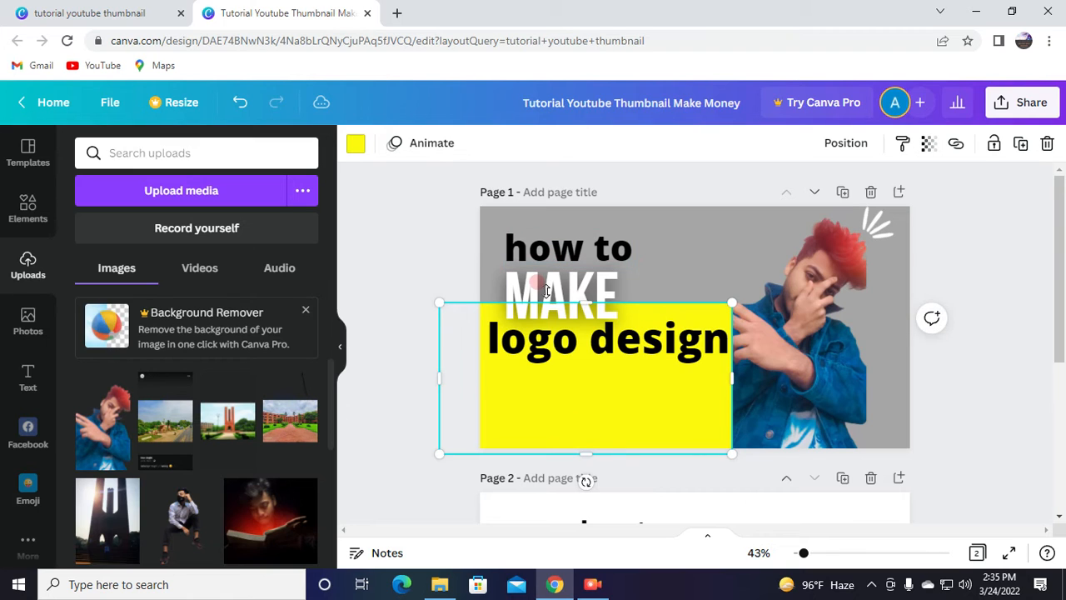
# Move the "logo design" text lower in the yellow block and bring "MAKE" down above it
pyautogui.moveTo(569, 350); pyautogui.dragTo(573, 397)
pyautogui.moveTo(566, 283); pyautogui.dragTo(559, 313)
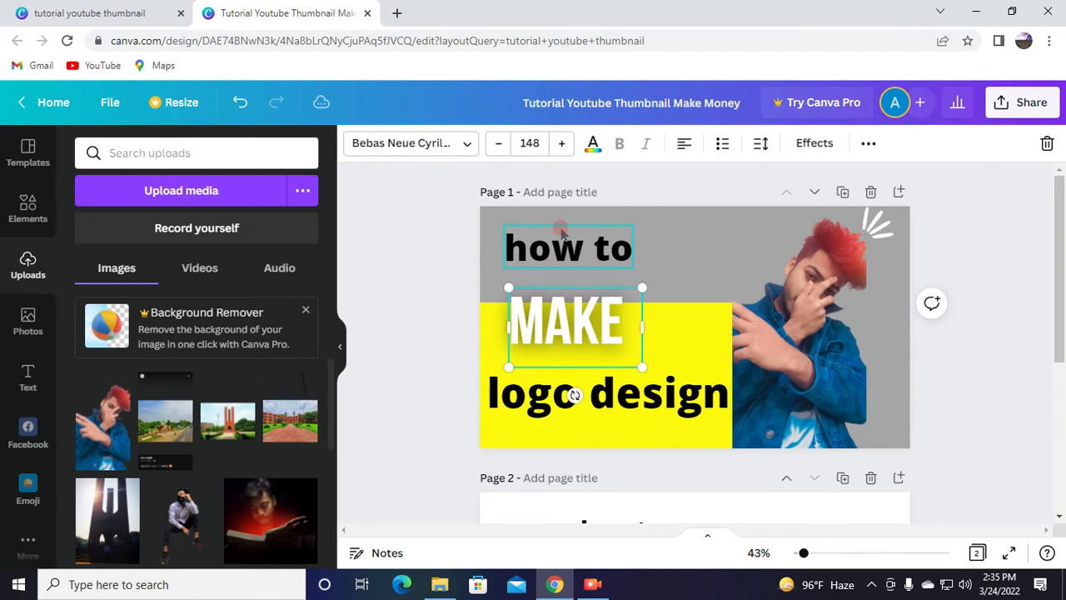
# Rotate the white burst lines slightly clockwise beside the portrait's hair on page 1
pyautogui.click(639, 251)
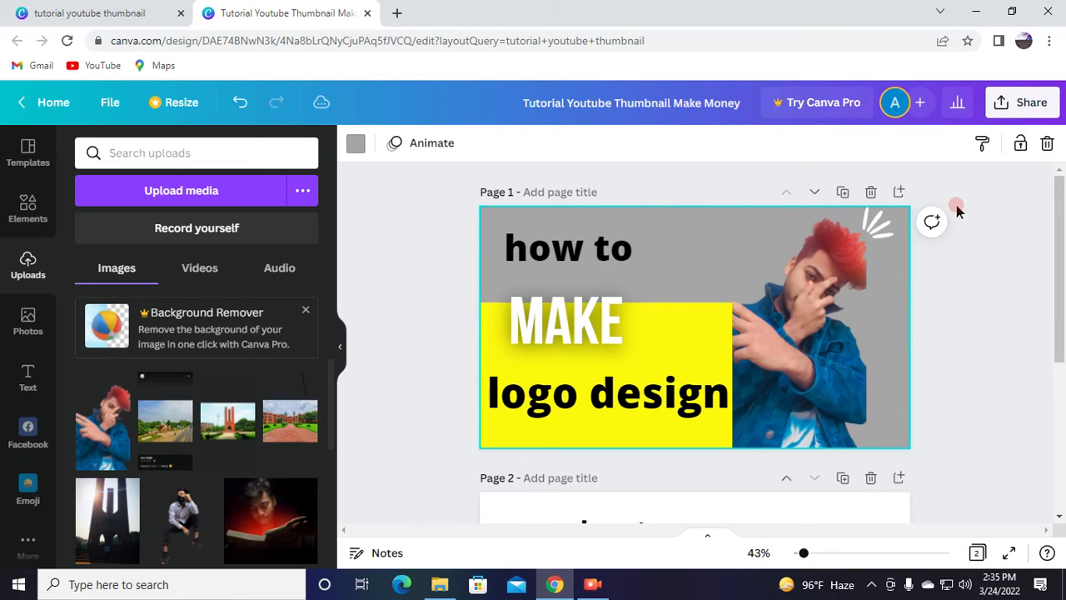
pyautogui.click(881, 230)
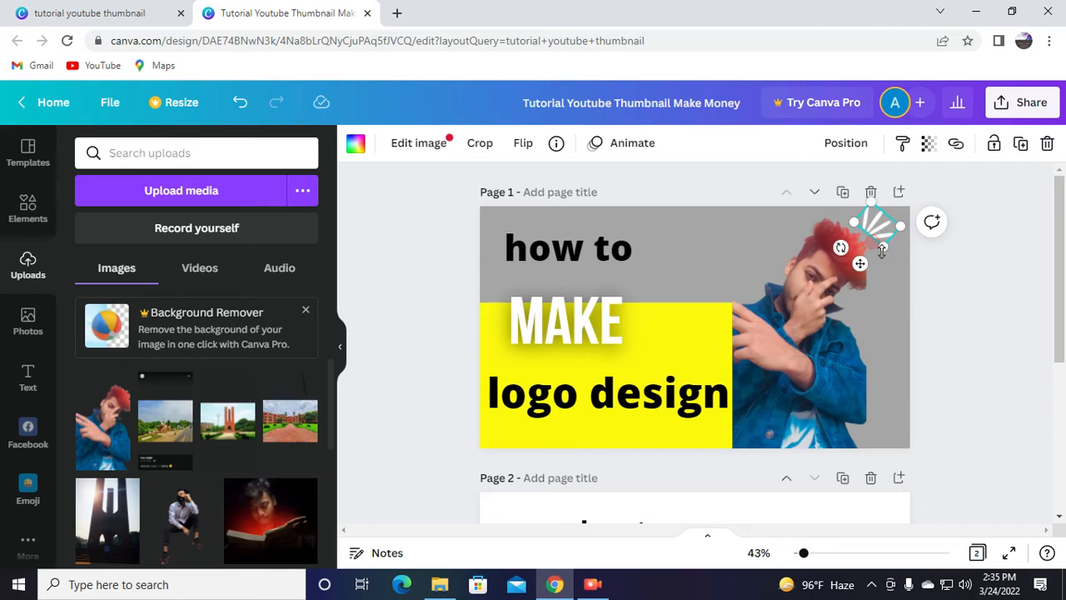
pyautogui.moveTo(881, 250); pyautogui.dragTo(841, 240)
pyautogui.click(693, 319)
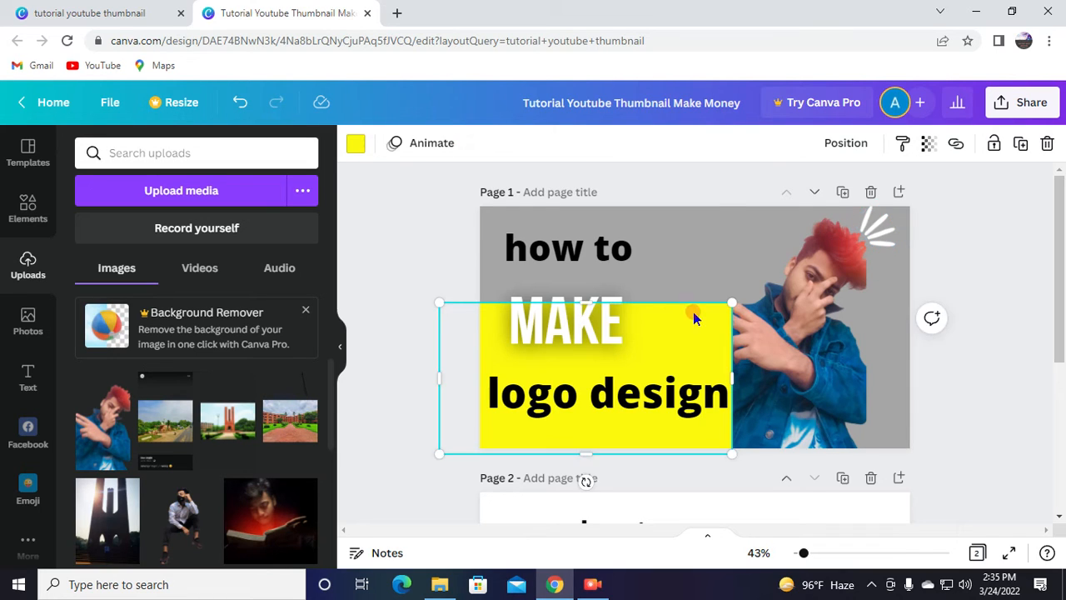
pyautogui.moveTo(694, 313); pyautogui.dragTo(692, 313)
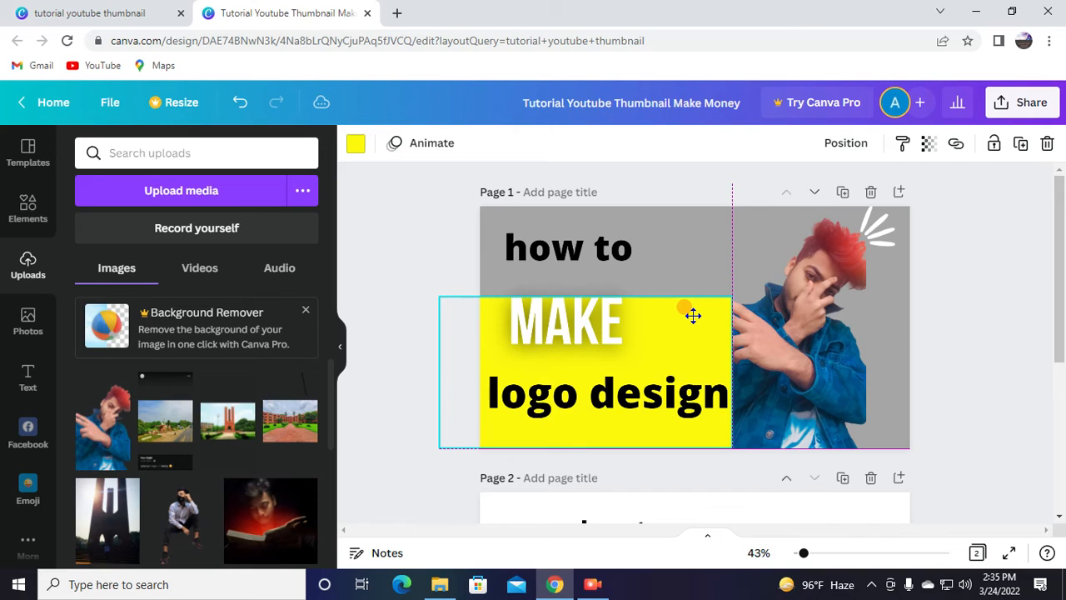
pyautogui.moveTo(692, 316); pyautogui.dragTo(688, 317)
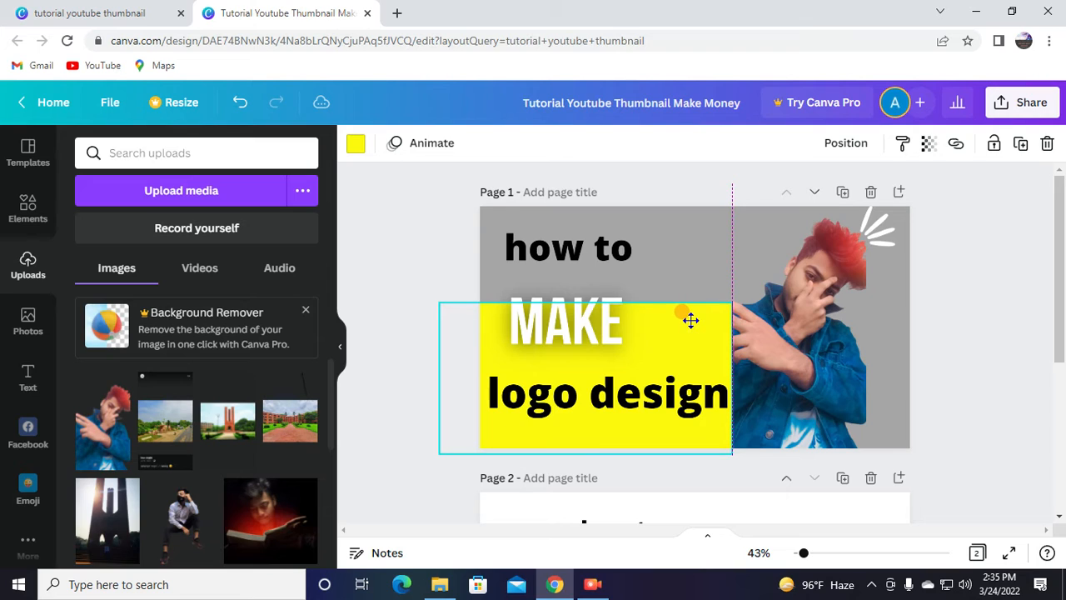
pyautogui.click(669, 263)
pyautogui.click(886, 391)
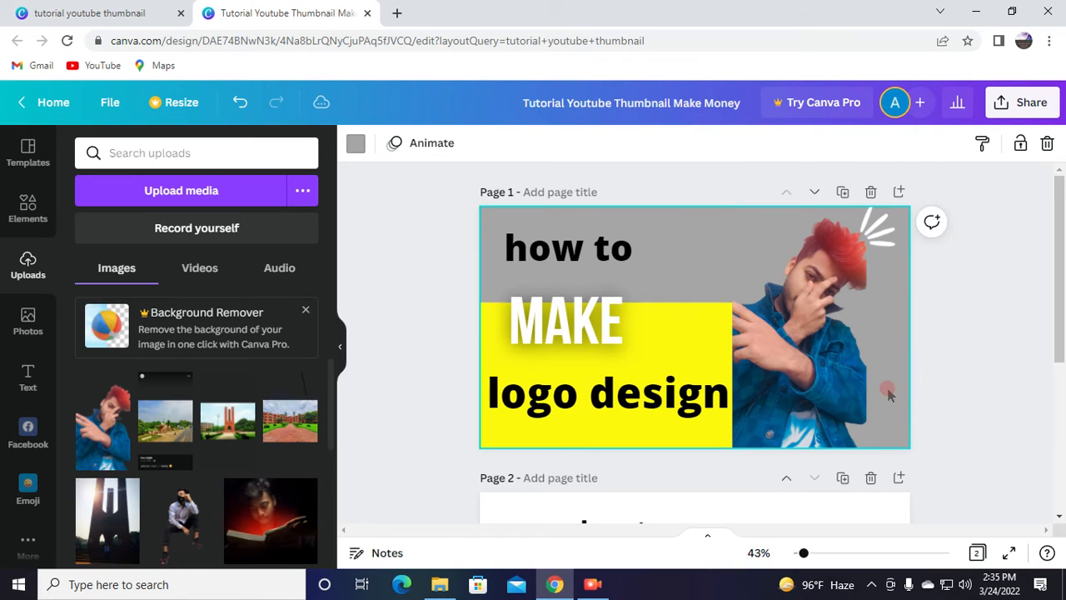
# Move the "how to" text slightly lower, closer to "MAKE", and deselect it
pyautogui.click(522, 231)
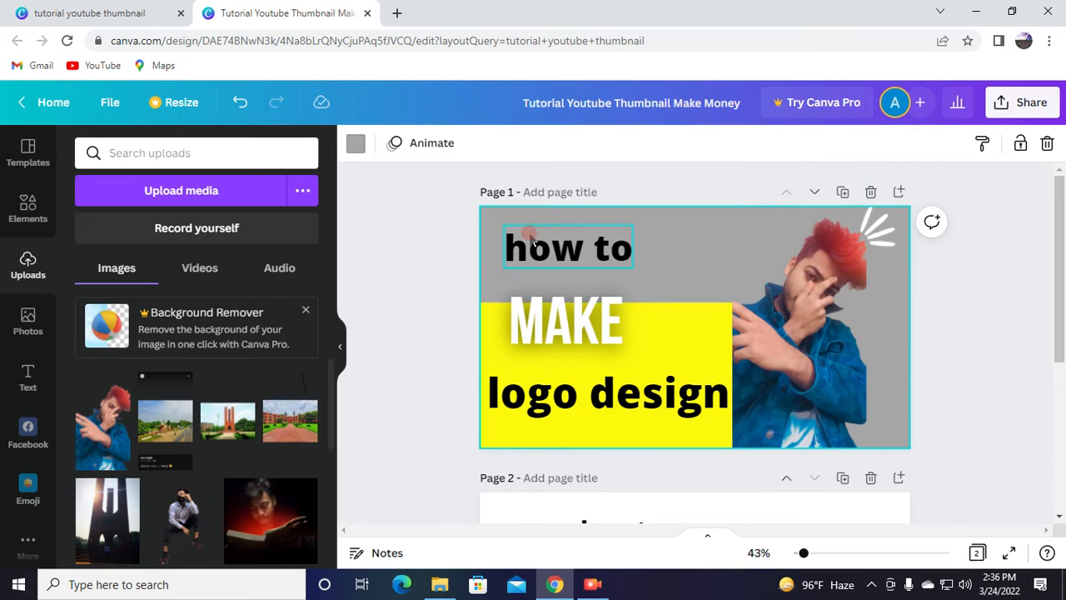
pyautogui.moveTo(531, 238); pyautogui.dragTo(534, 246)
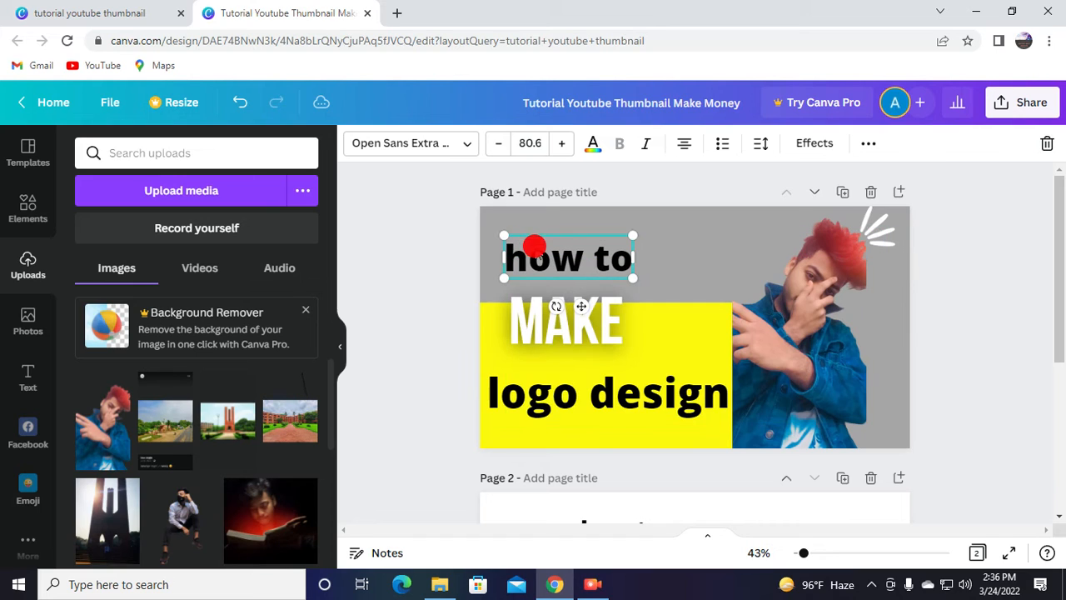
pyautogui.click(732, 230)
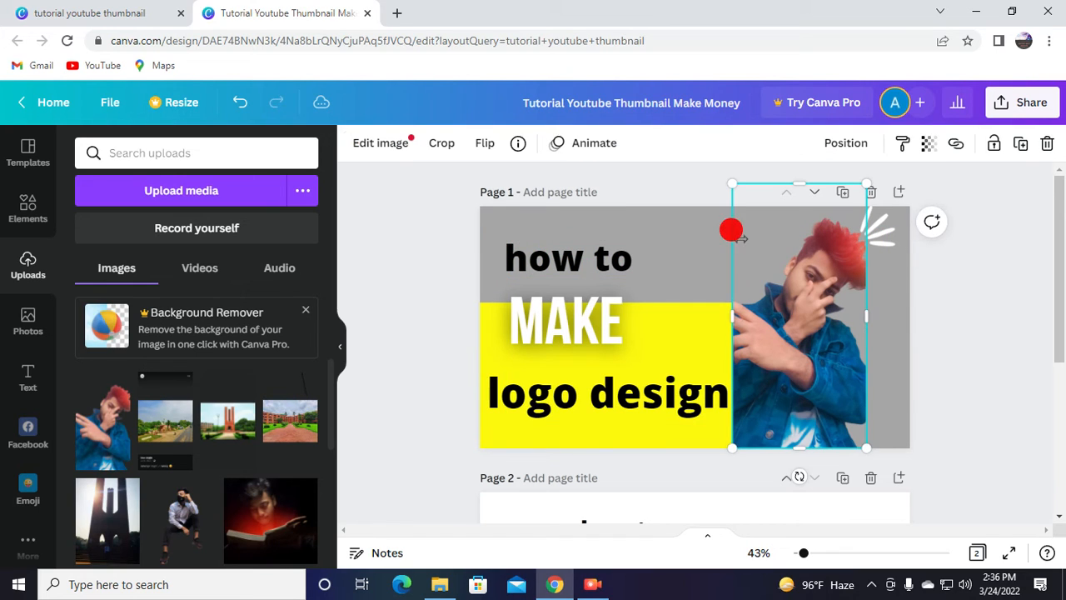
pyautogui.click(700, 249)
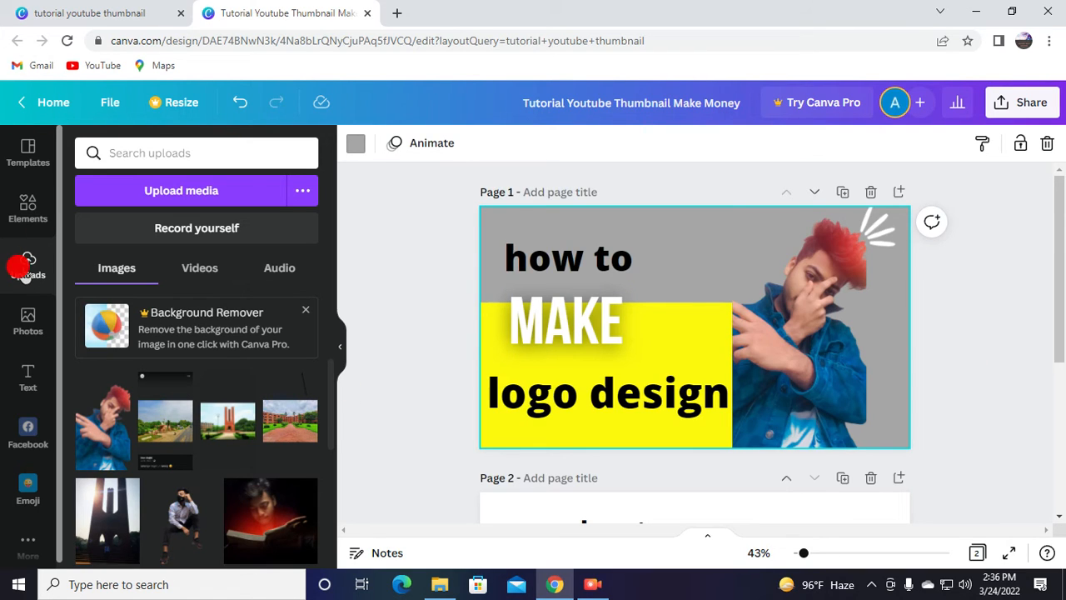
# Start a media upload and look through the Photos folder for an image to add
pyautogui.click(211, 192)
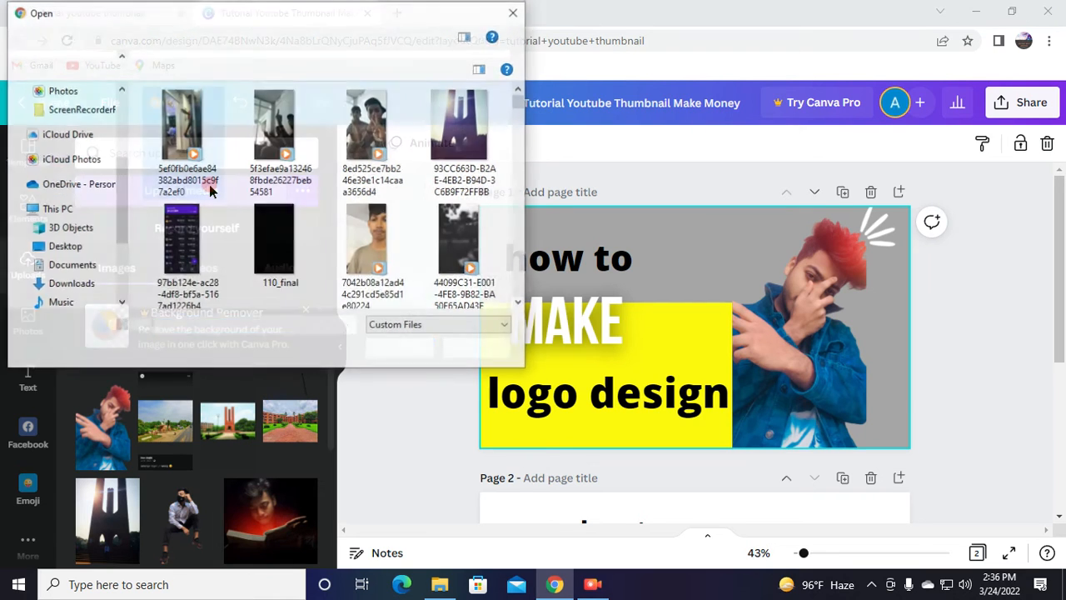
pyautogui.click(47, 93)
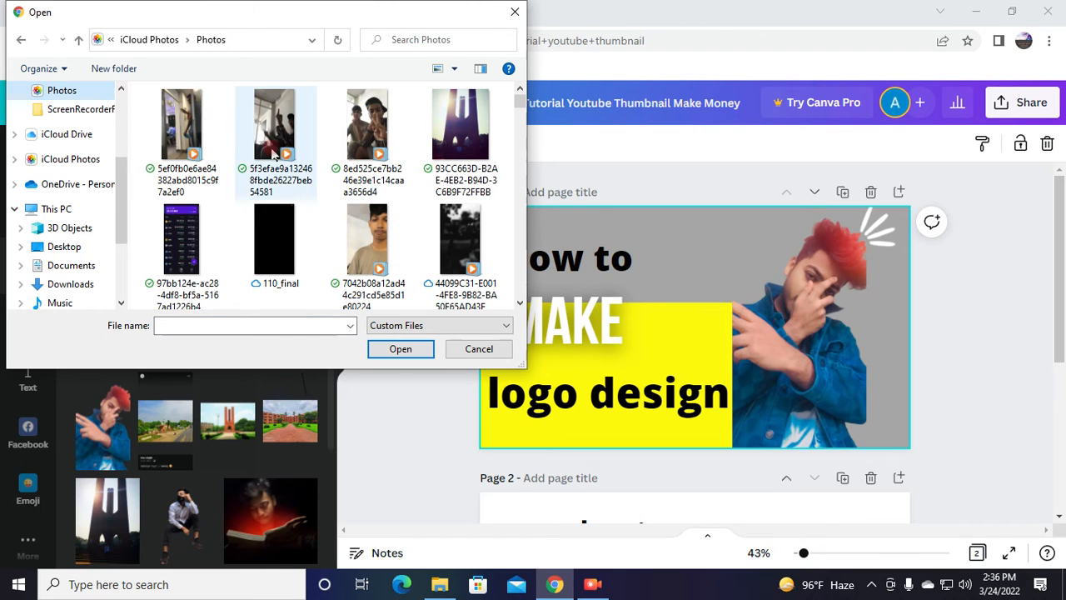
pyautogui.scroll(-15, 281, 161)
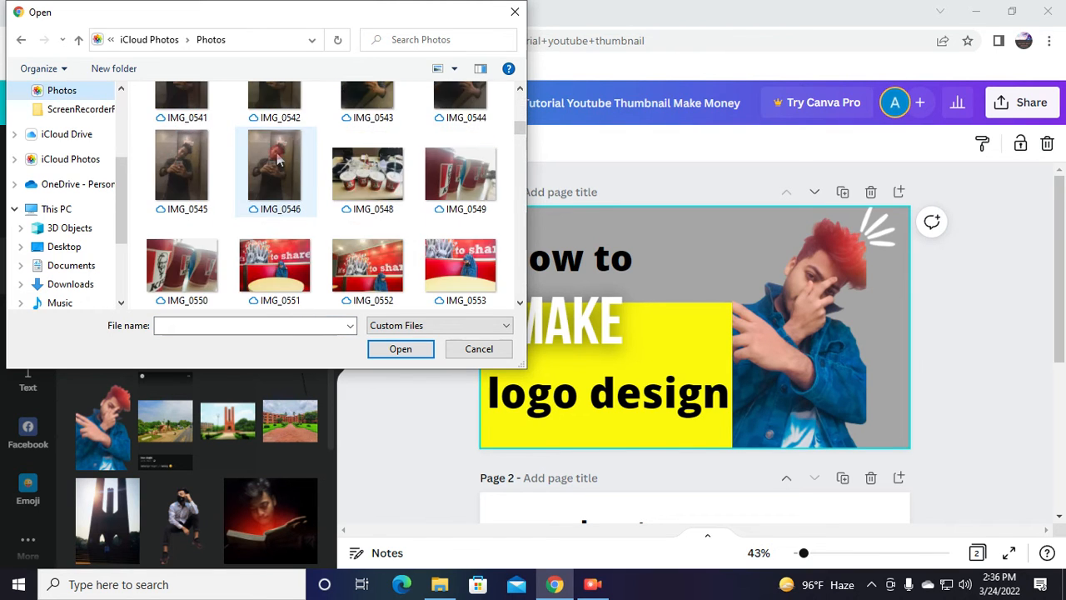
pyautogui.scroll(-10, 283, 199)
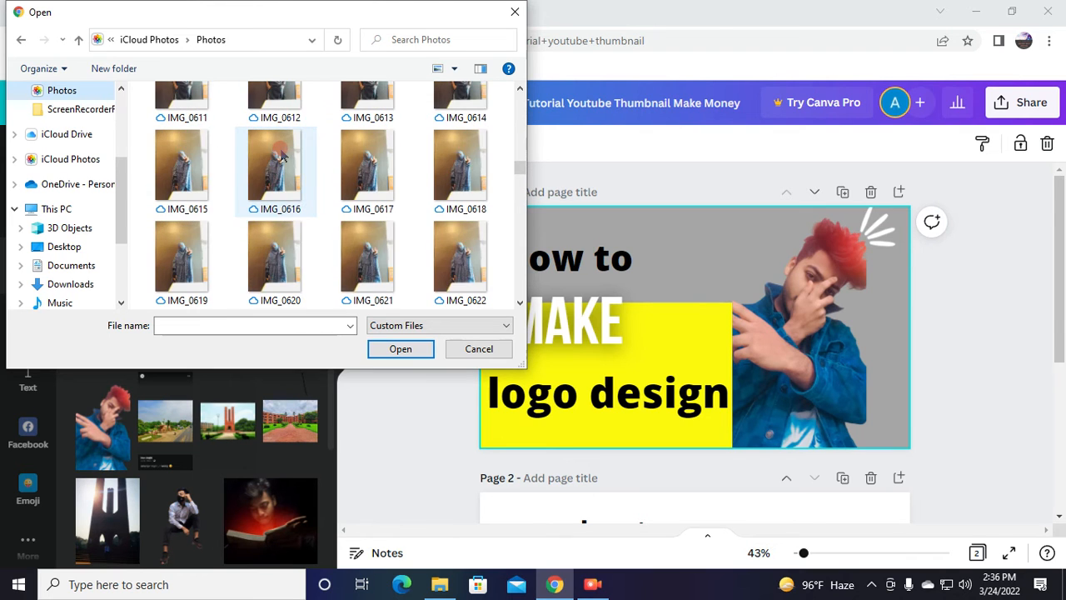
pyautogui.scroll(-15, 287, 221)
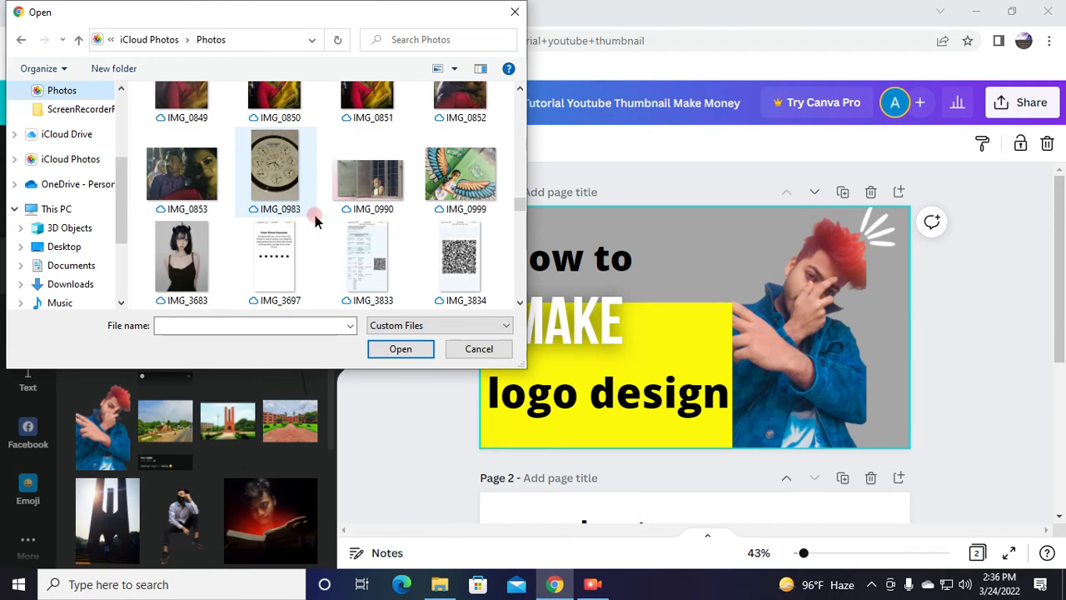
pyautogui.scroll(-15, 314, 215)
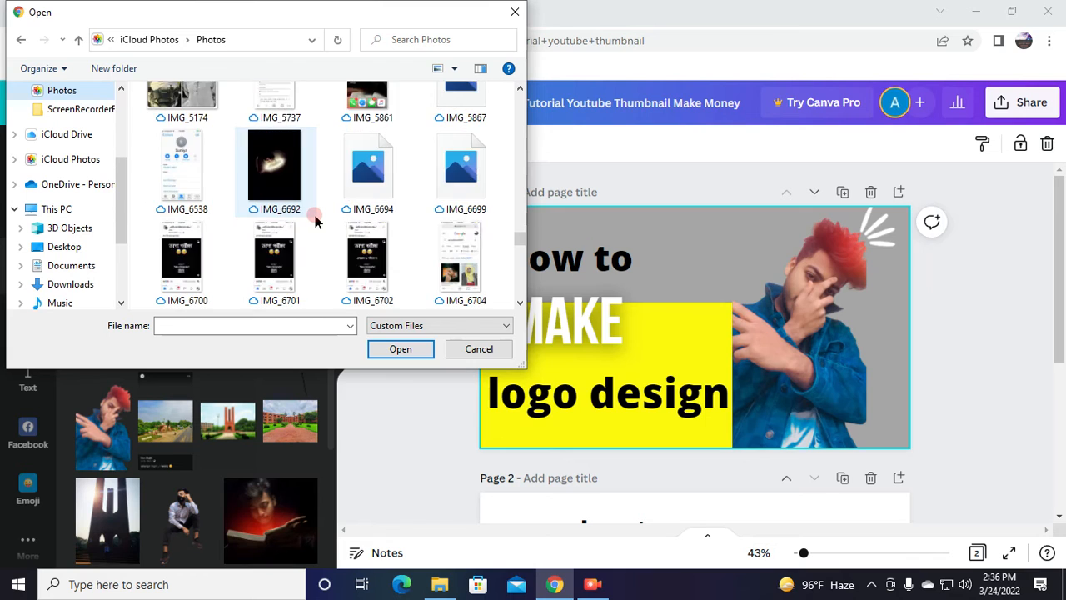
pyautogui.scroll(-15, 315, 215)
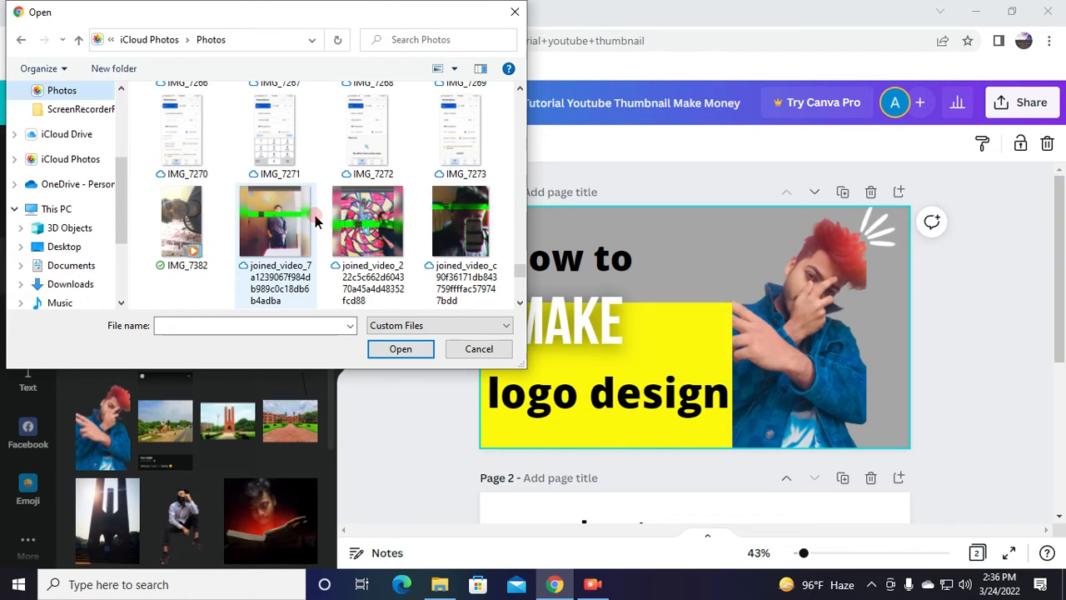
pyautogui.scroll(-5, 315, 215)
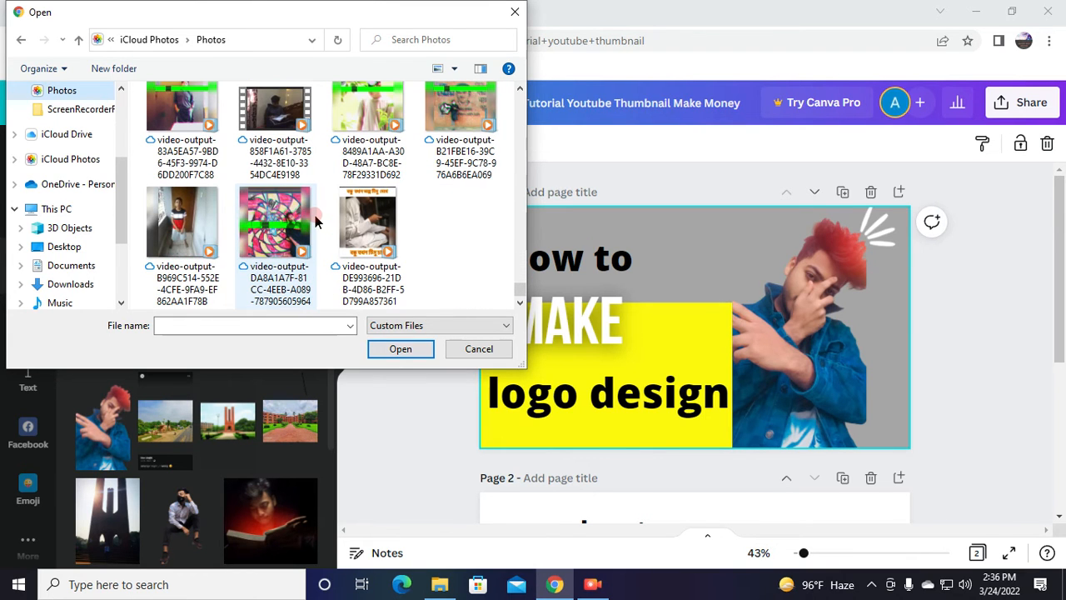
# Check the iCloud Photos, ScreenRecorderForWin11, 3D Objects, OneDrive and iCloud Drive folders for the image to upload
pyautogui.click(45, 159)
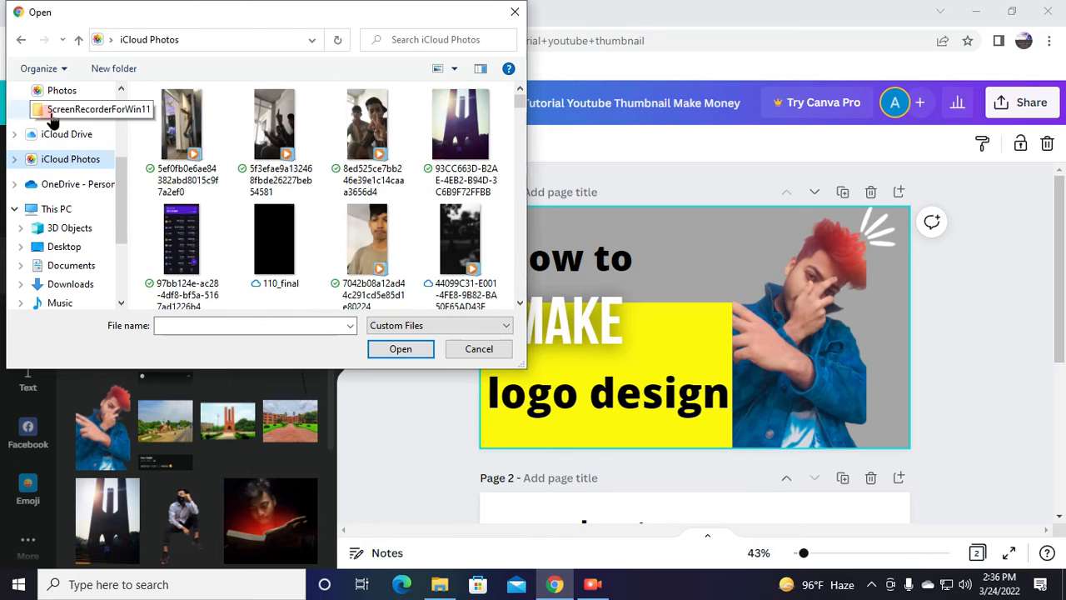
pyautogui.click(52, 115)
pyautogui.click(349, 216)
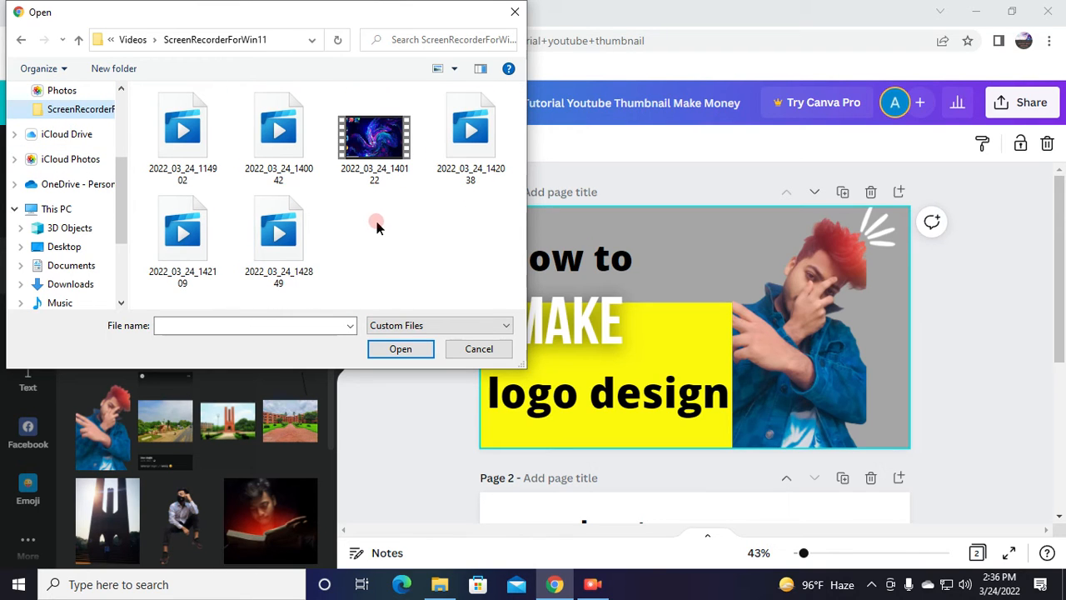
pyautogui.scroll(-1, 52, 209)
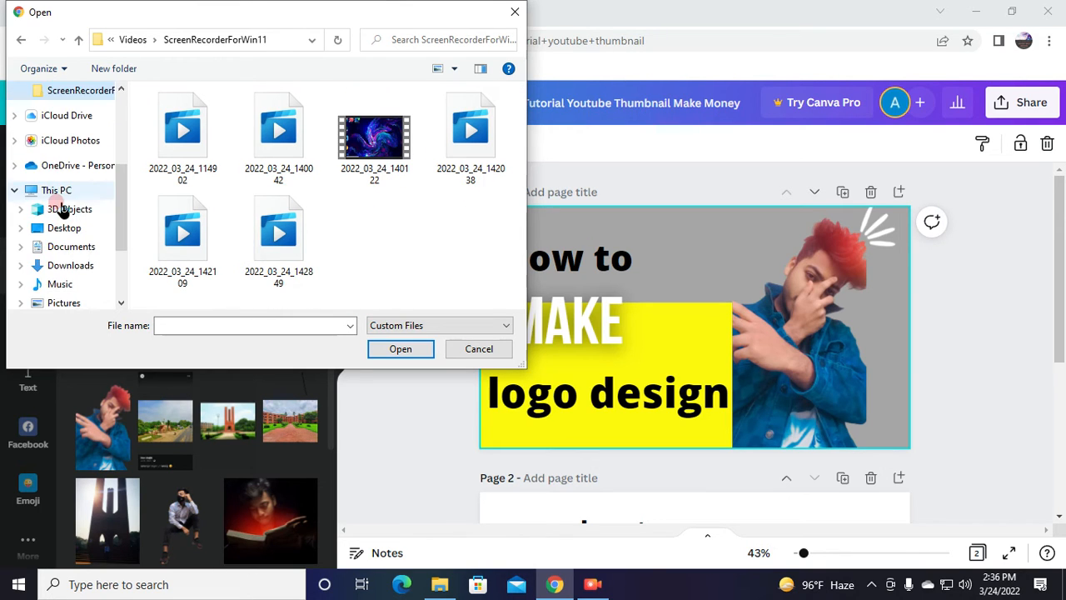
pyautogui.click(62, 209)
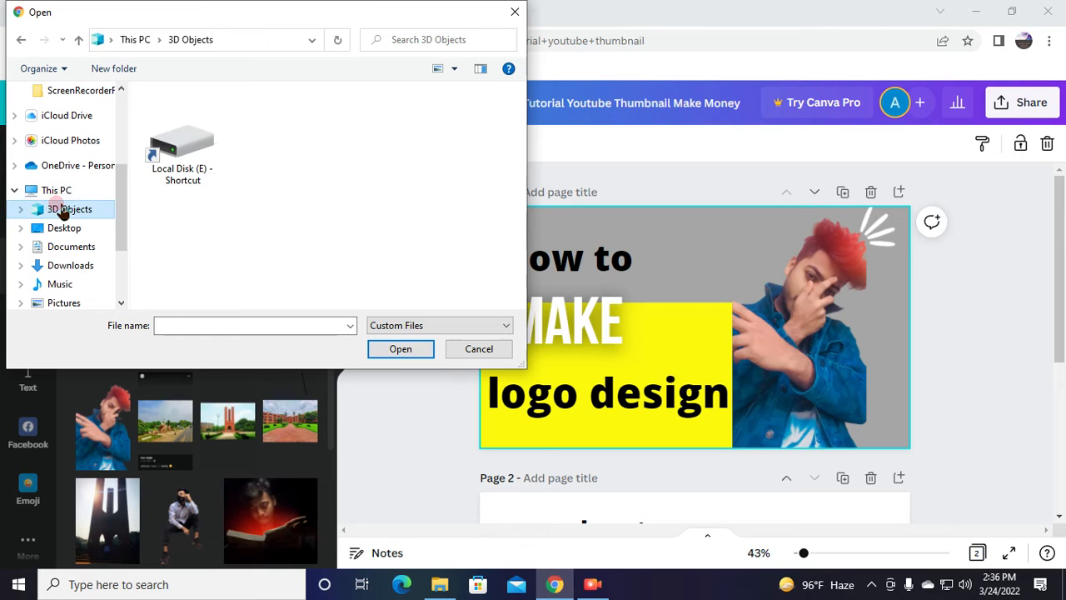
pyautogui.click(52, 165)
pyautogui.click(63, 138)
pyautogui.click(63, 114)
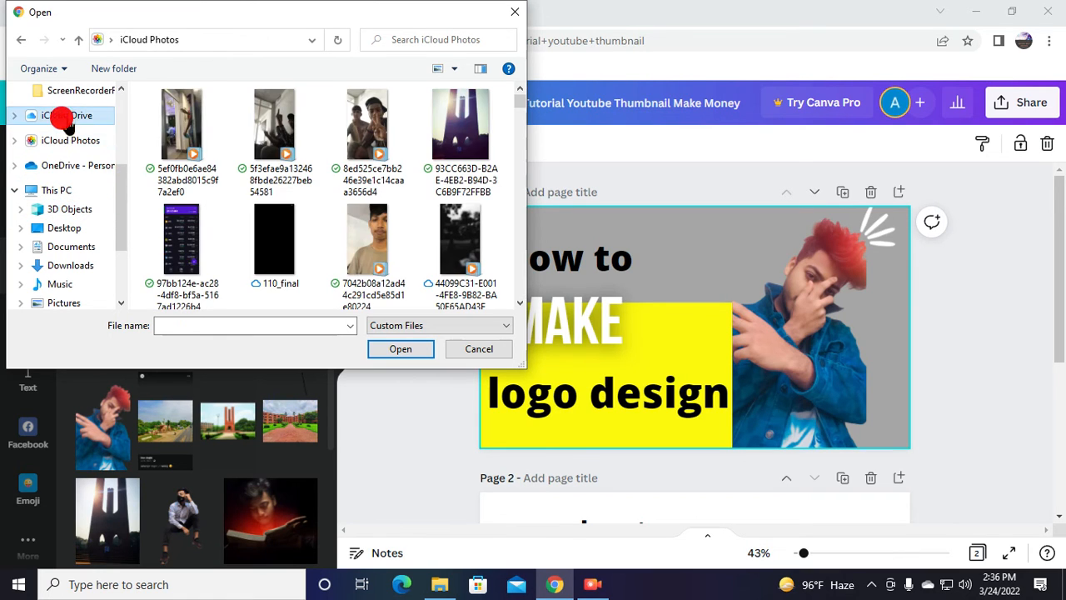
pyautogui.scroll(3, 72, 104)
pyautogui.scroll(1, 71, 120)
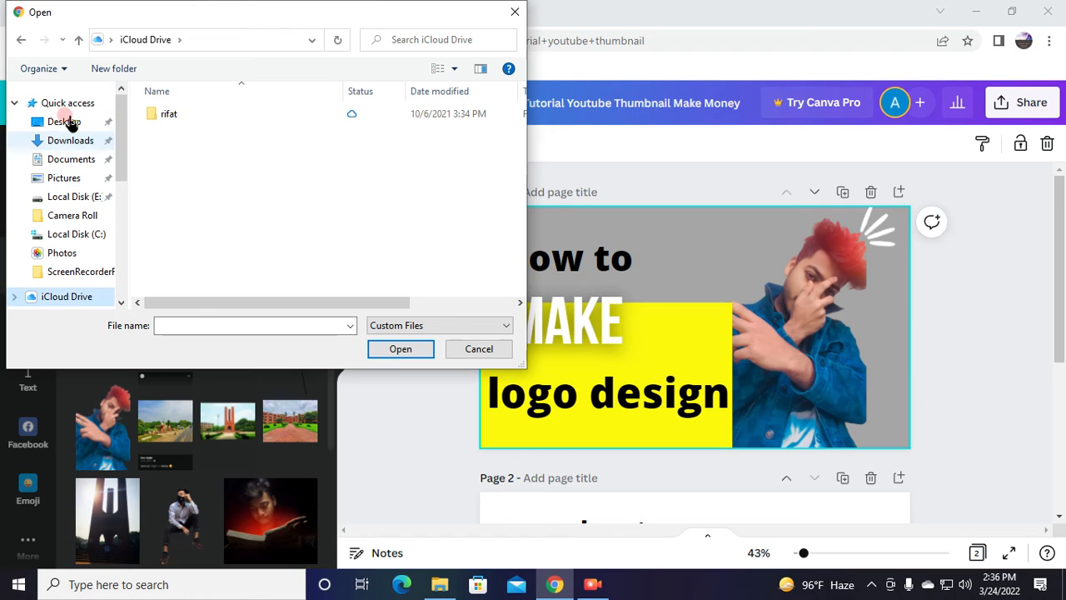
# Check the Desktop, Downloads, Documents, Pictures and Camera Roll folders for the image to upload
pyautogui.click(65, 121)
pyautogui.click(64, 140)
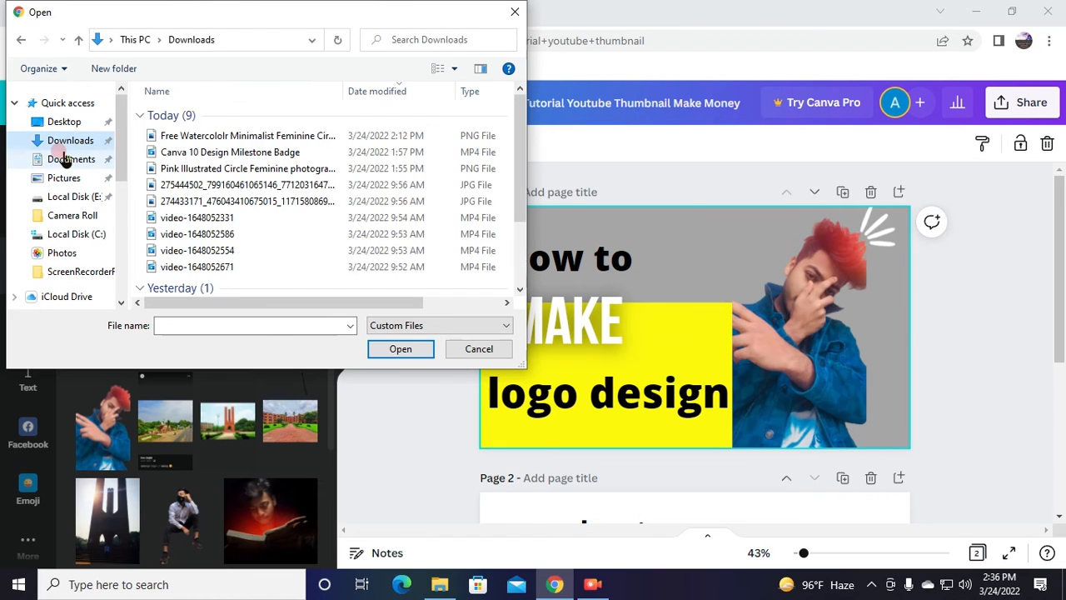
pyautogui.click(55, 159)
pyautogui.click(58, 198)
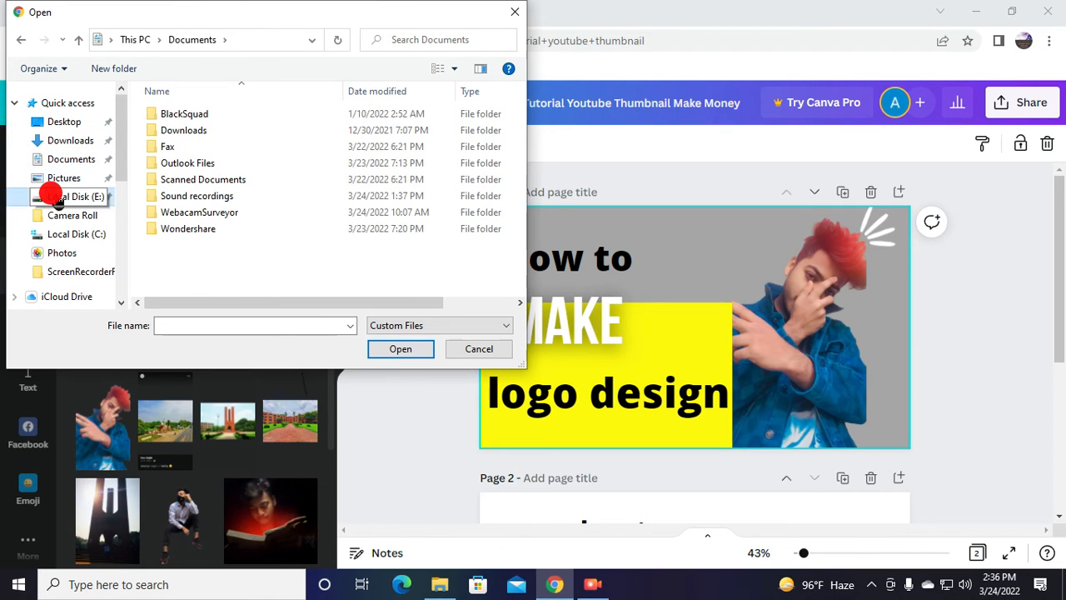
pyautogui.click(57, 178)
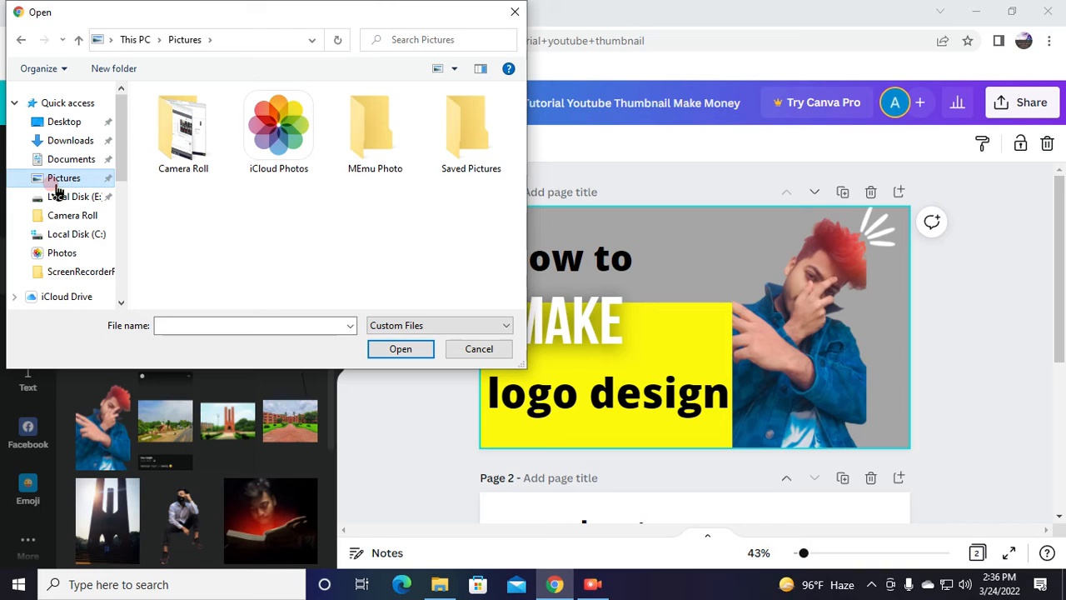
pyautogui.click(184, 171)
pyautogui.doubleClick(185, 172)
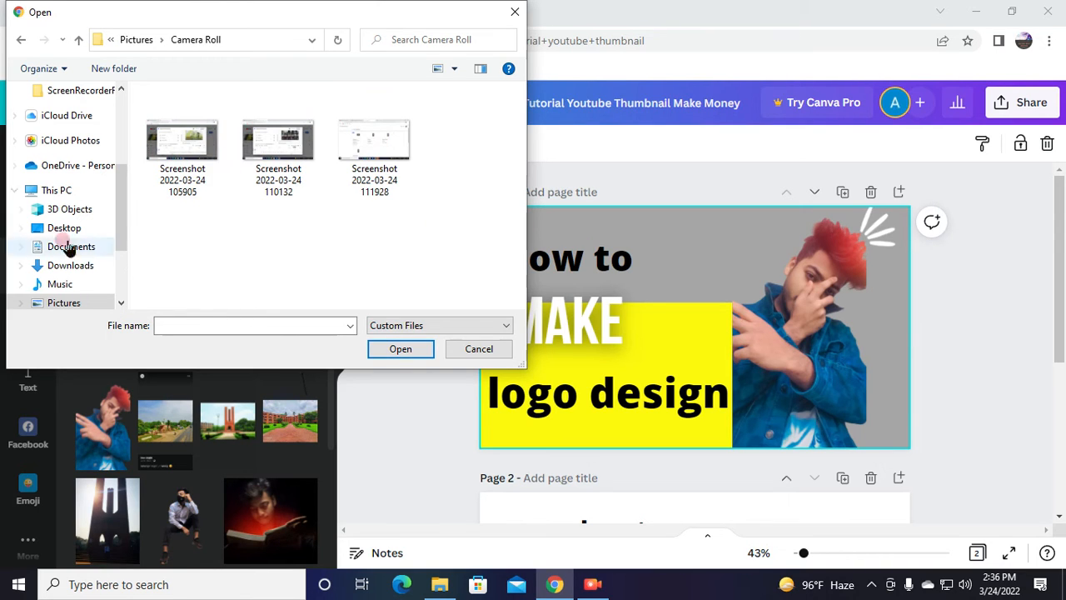
# Upload the "Free Watercololr Minimalist Feminine" PNG from the Downloads folder and add the gym logo to page 1
pyautogui.click(50, 265)
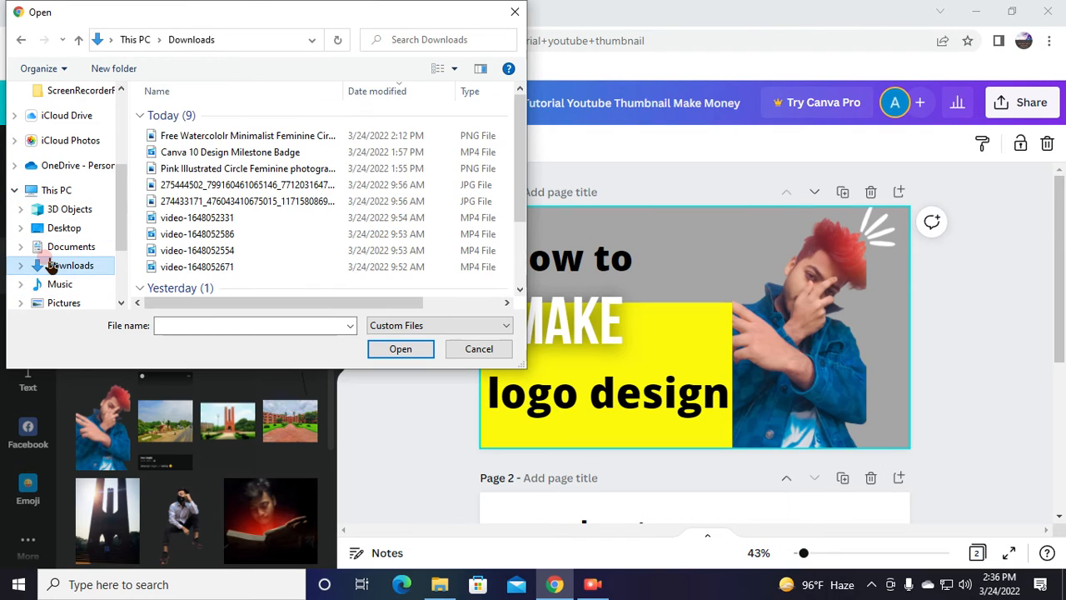
pyautogui.doubleClick(277, 140)
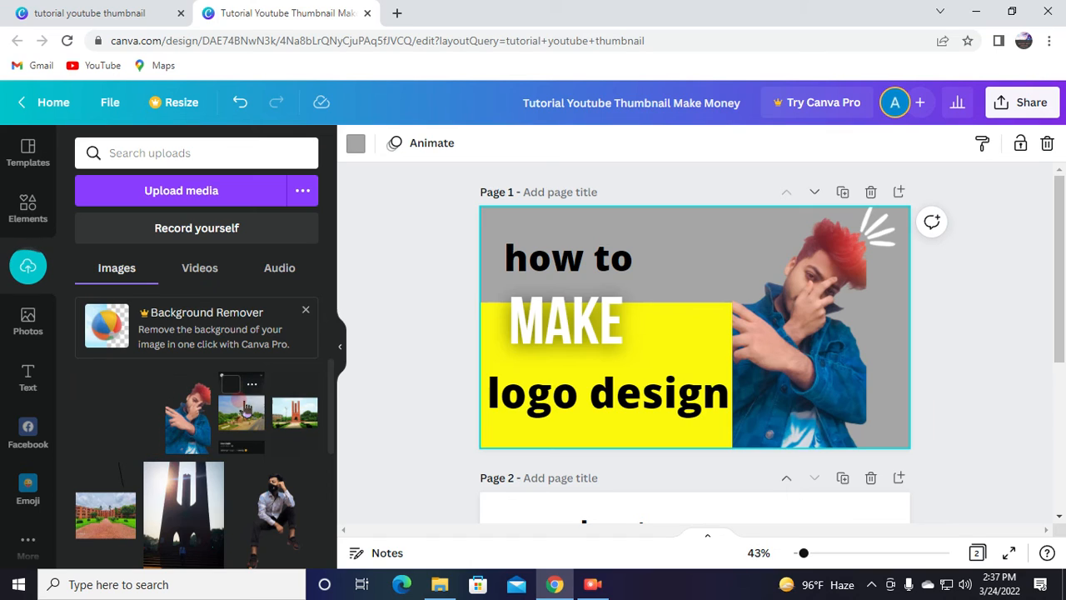
pyautogui.click(123, 405)
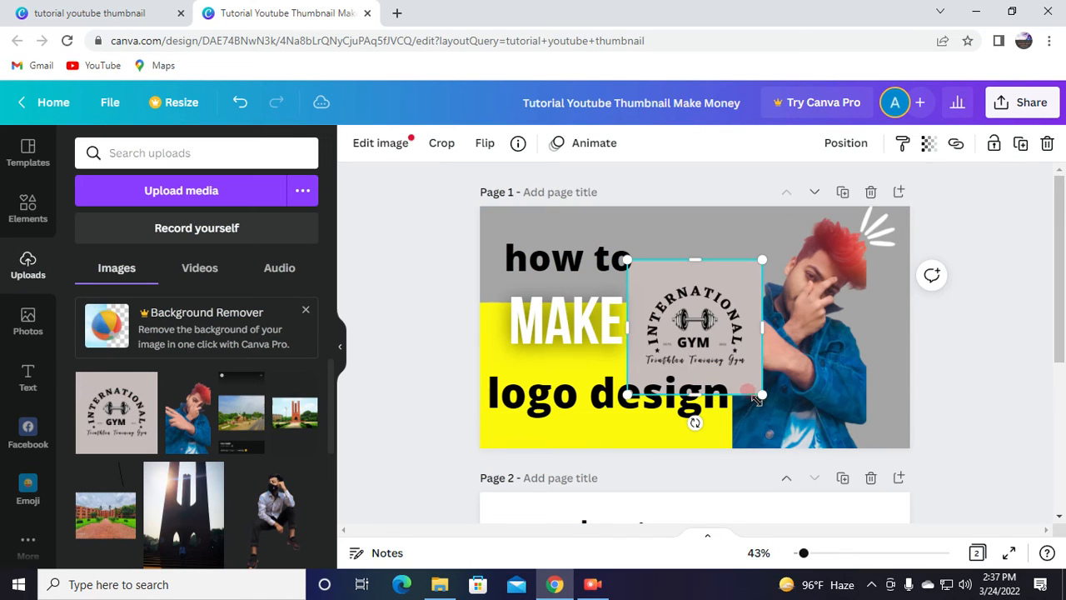
# Shrink the gym logo to a small square beside "how to" and enlarge the "MAKE" text to size 166
pyautogui.moveTo(762, 394); pyautogui.dragTo(658, 279)
pyautogui.click(637, 293)
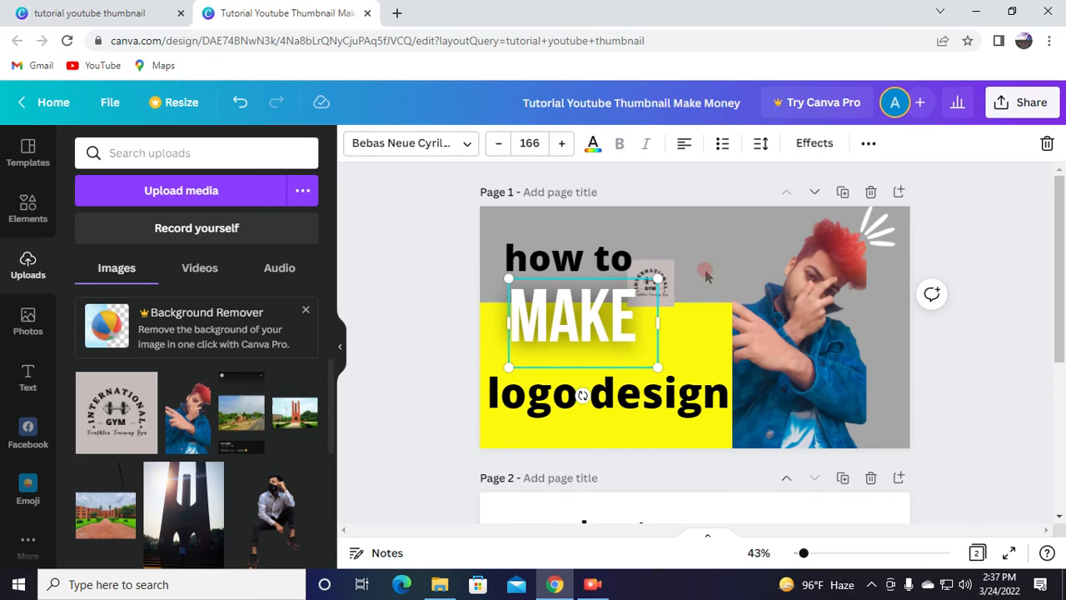
pyautogui.click(664, 281)
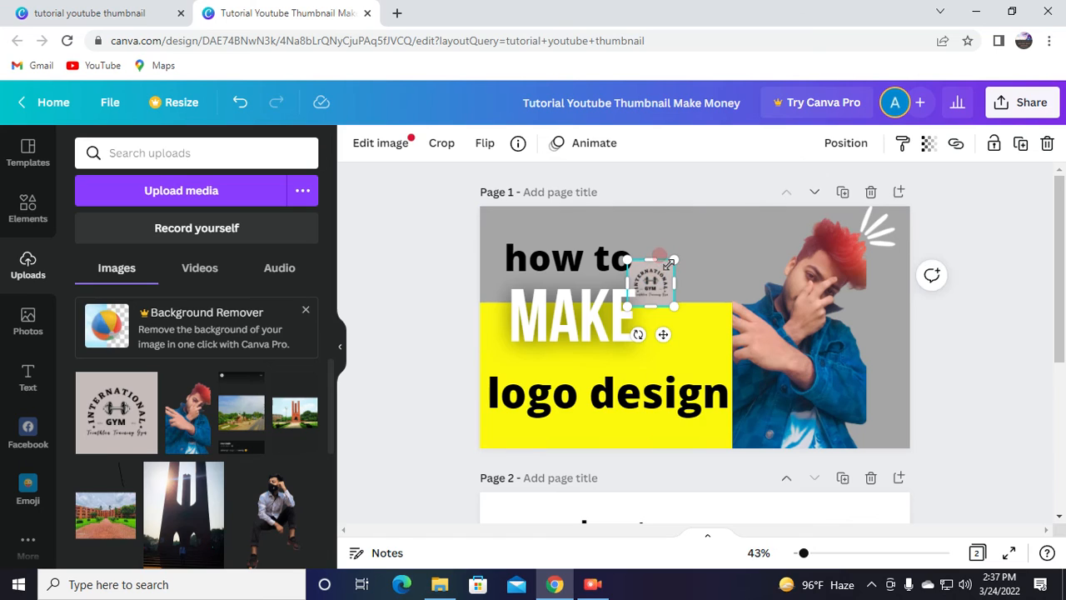
pyautogui.moveTo(668, 265); pyautogui.dragTo(682, 252)
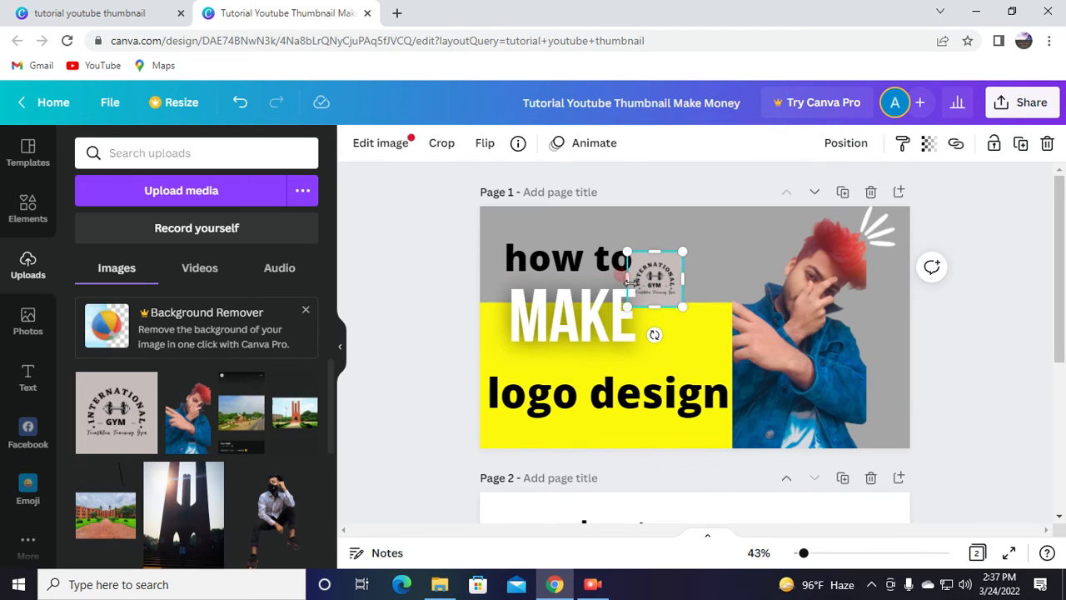
pyautogui.click(643, 284)
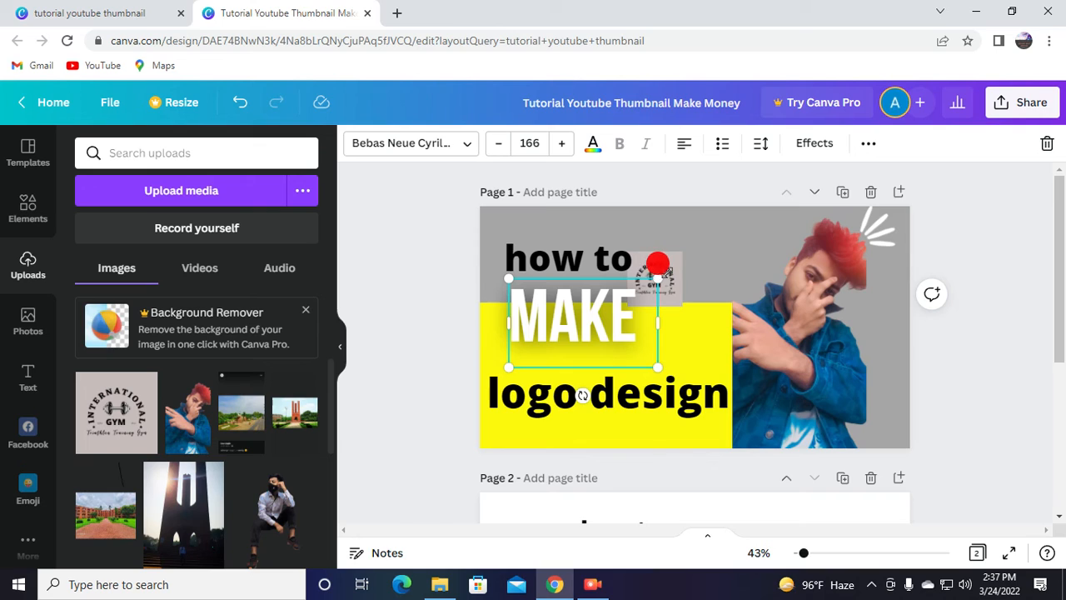
# Move the gym logo on page 1 to the upper edge, between the "how to" text and the portrait
pyautogui.click(664, 266)
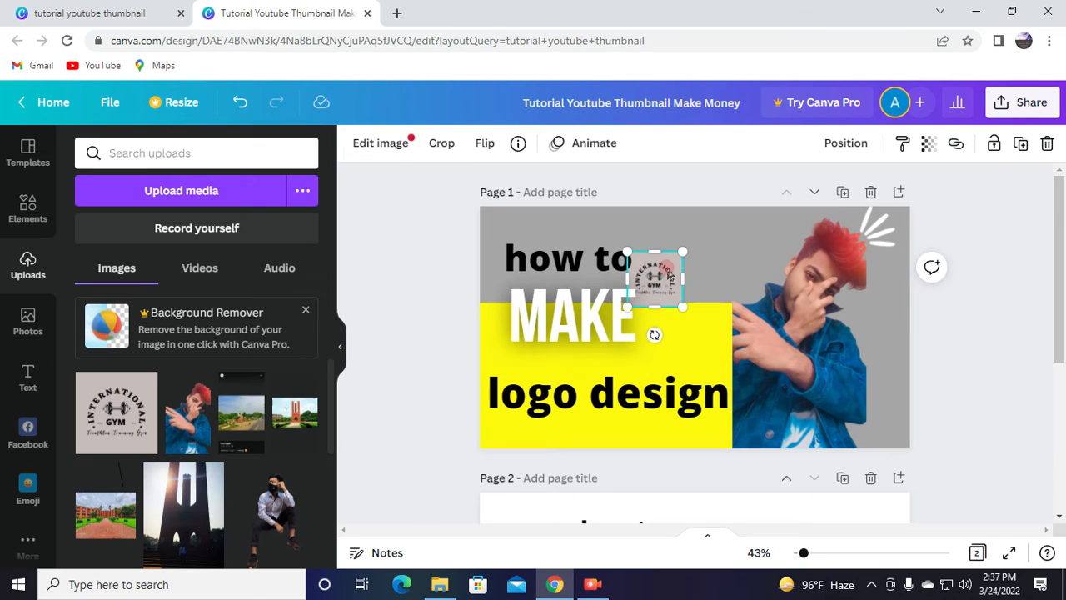
pyautogui.moveTo(670, 276); pyautogui.dragTo(701, 218)
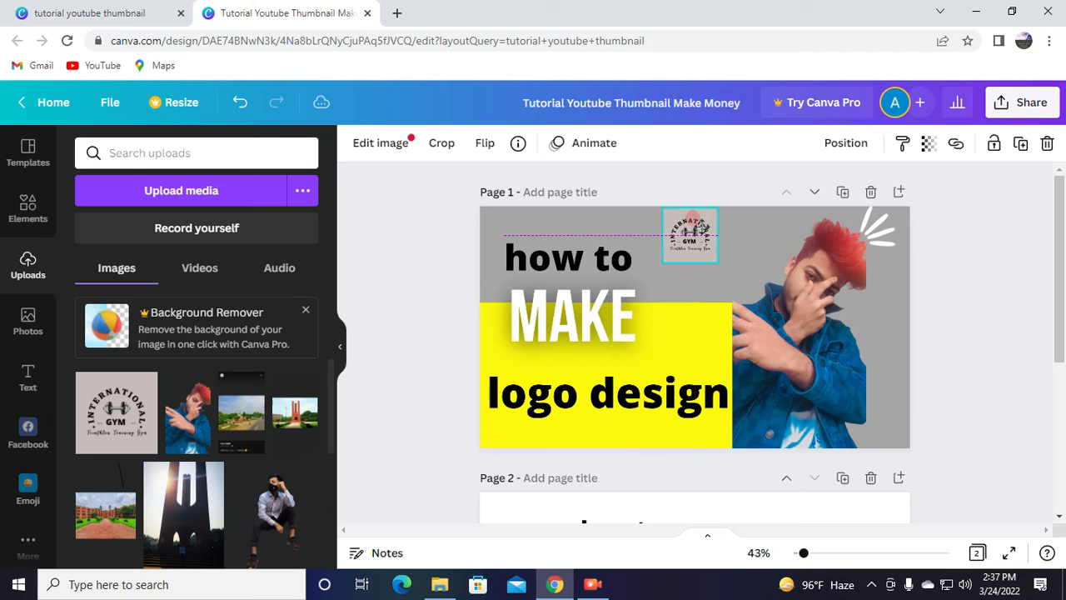
# Check the This PC, Desktop, Downloads, Pictures, Camera Roll, 3D Objects and Documents folders for a second logo image to upload
pyautogui.click(145, 187)
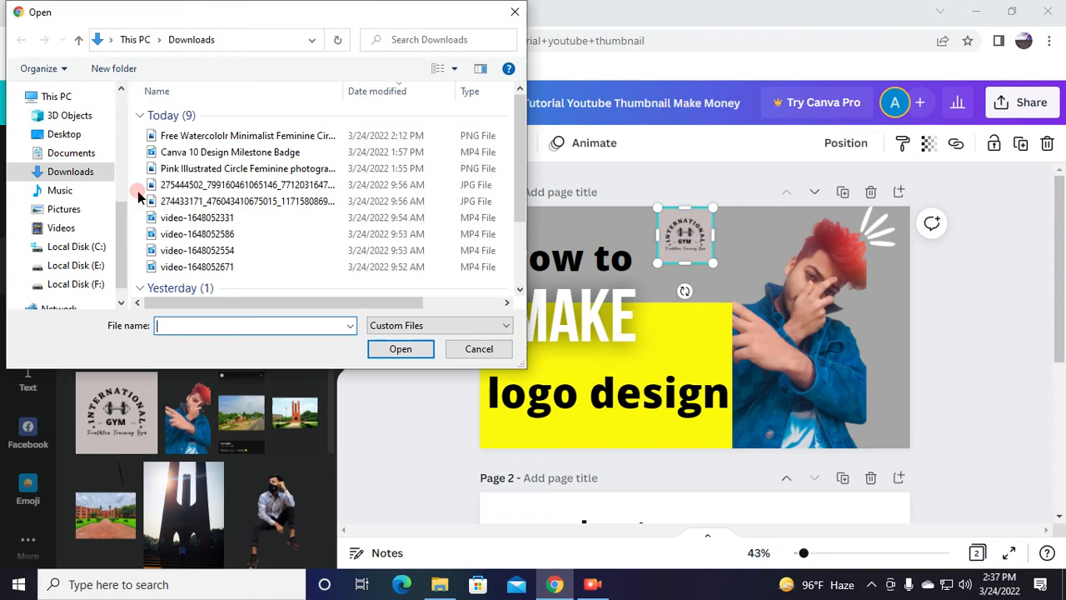
pyautogui.click(50, 97)
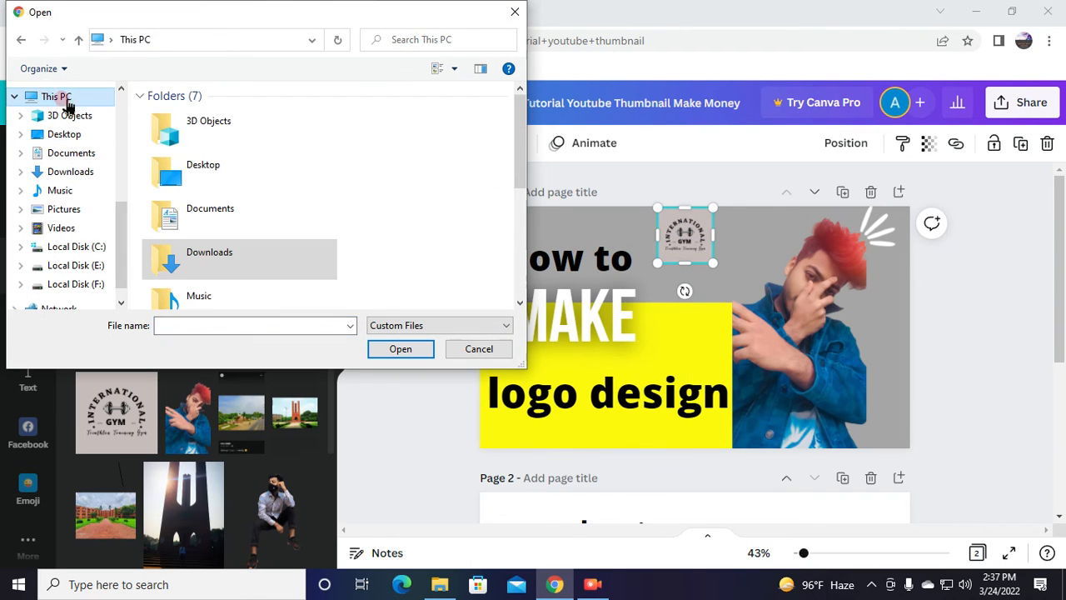
pyautogui.scroll(5, 115, 133)
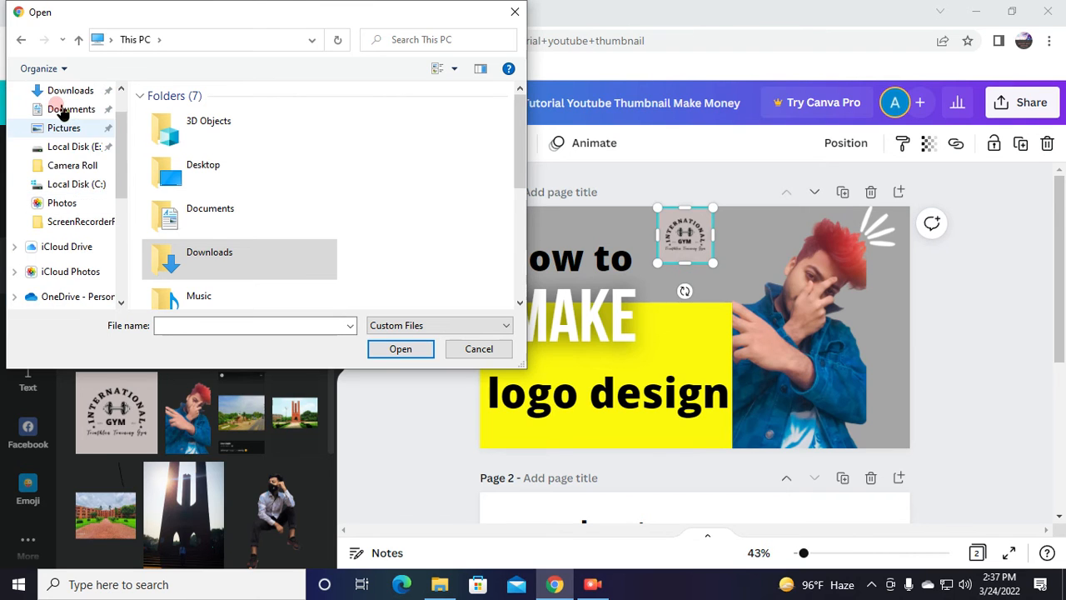
pyautogui.click(62, 122)
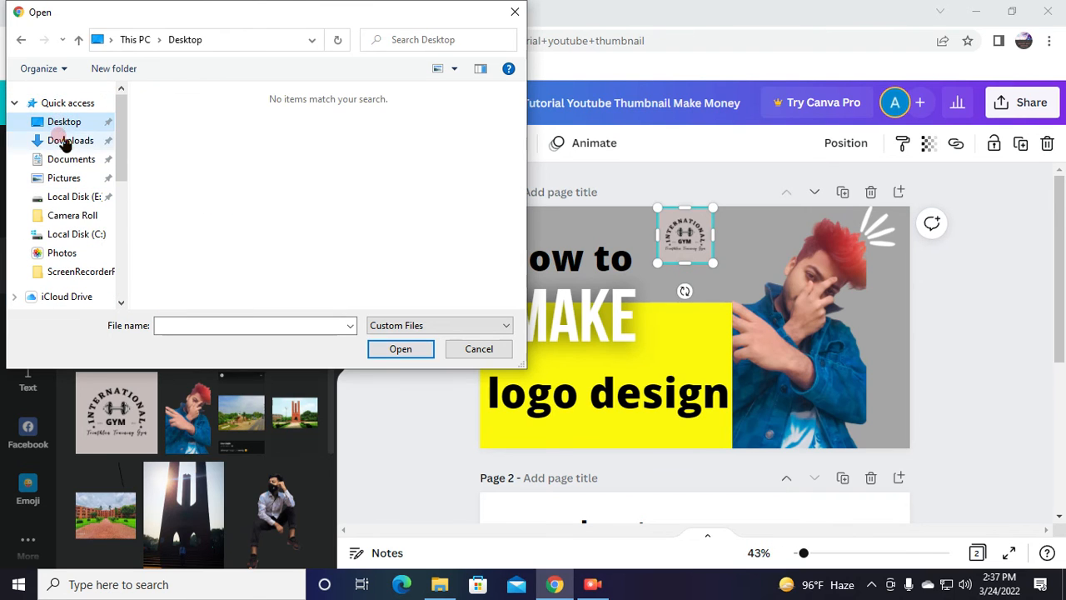
pyautogui.click(62, 140)
pyautogui.click(56, 177)
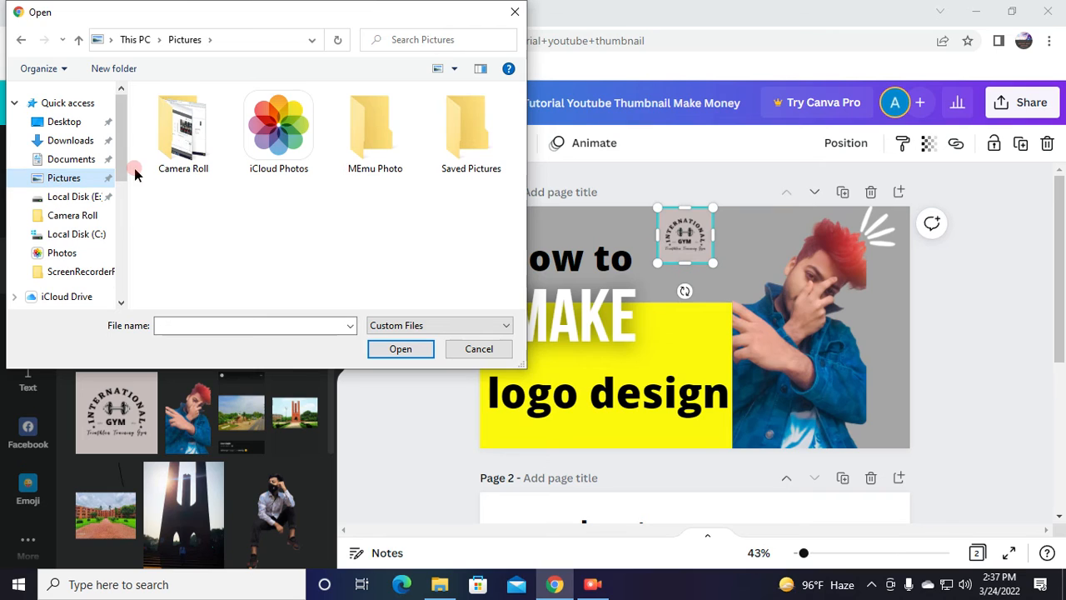
pyautogui.click(147, 169)
pyautogui.doubleClick(150, 163)
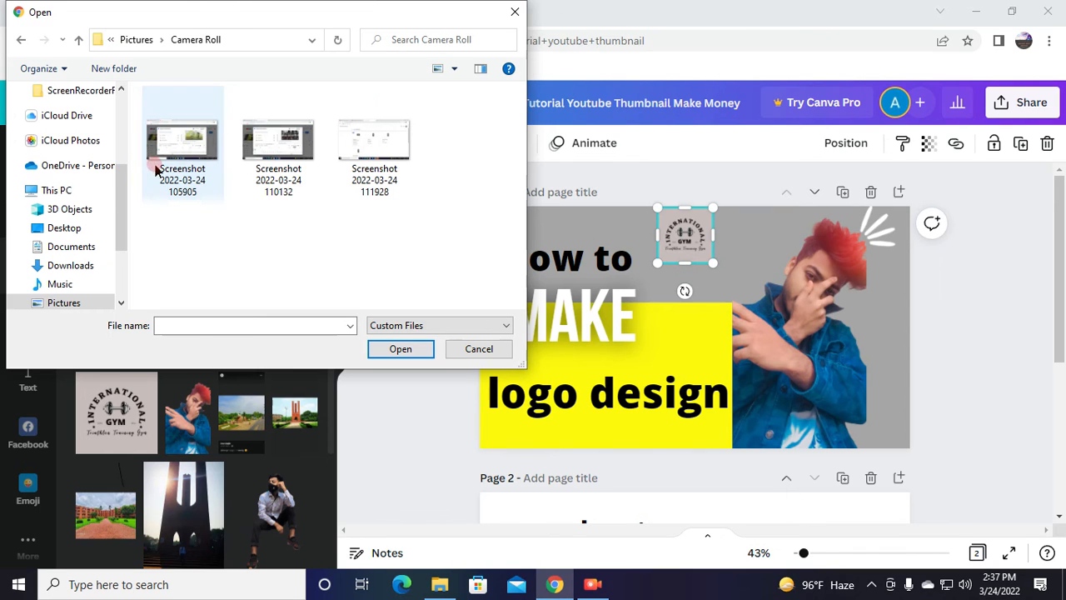
pyautogui.click(67, 192)
pyautogui.click(63, 209)
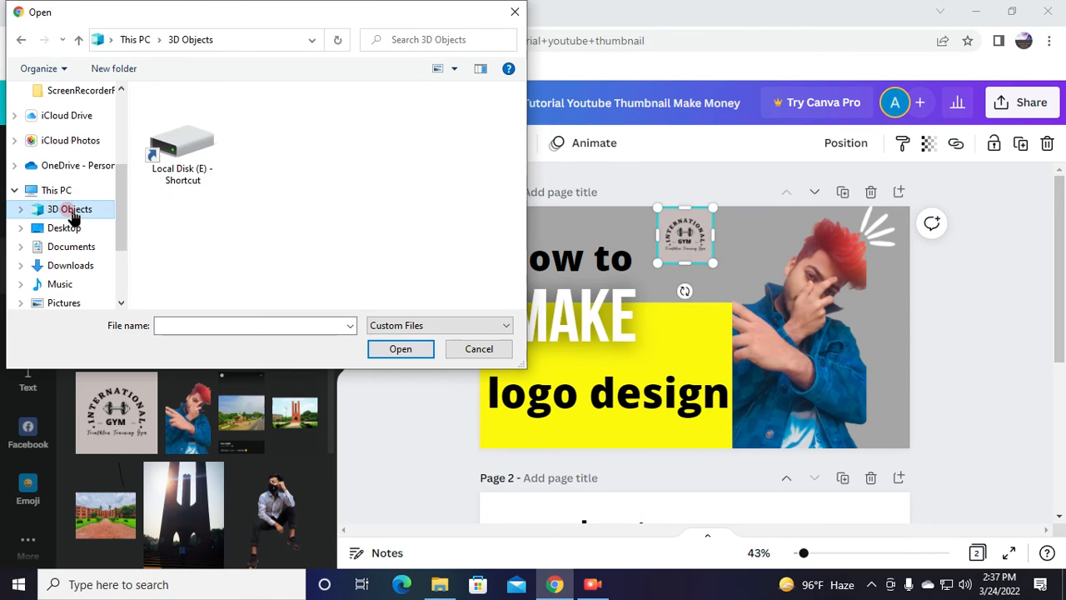
pyautogui.click(63, 227)
pyautogui.click(71, 247)
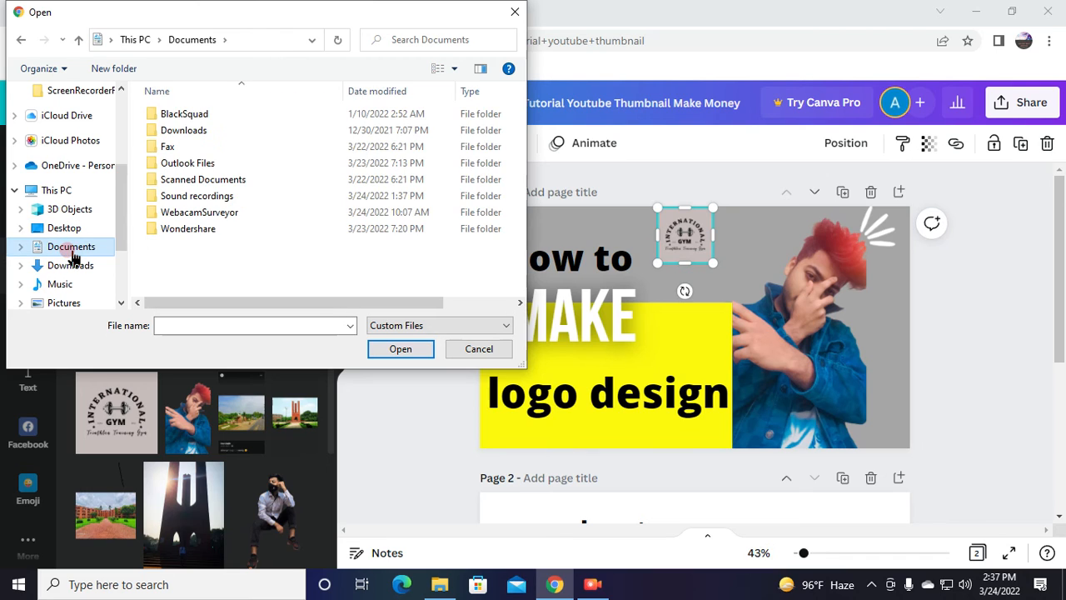
# Upload the "Pink Illustrated Circle Feminine" PNG from the Downloads folder and add this second gym logo to page 1
pyautogui.click(71, 265)
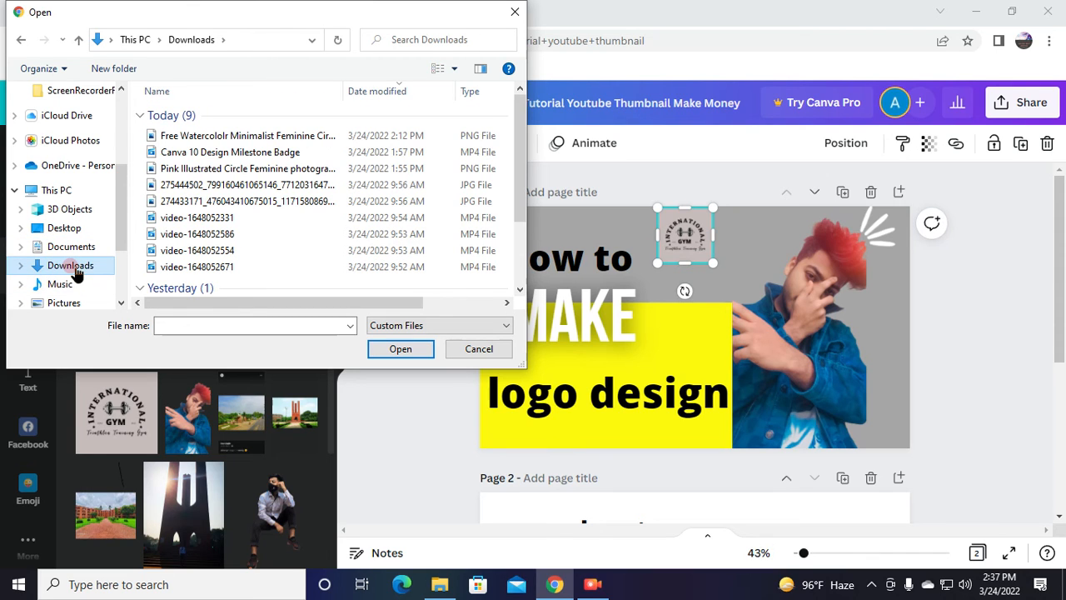
pyautogui.doubleClick(232, 169)
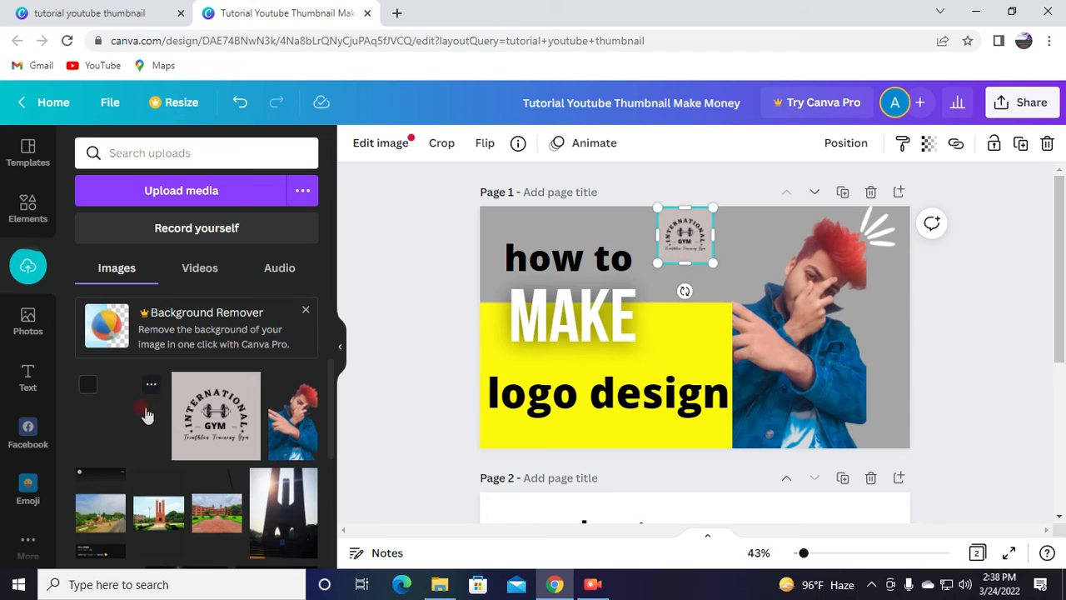
pyautogui.click(133, 413)
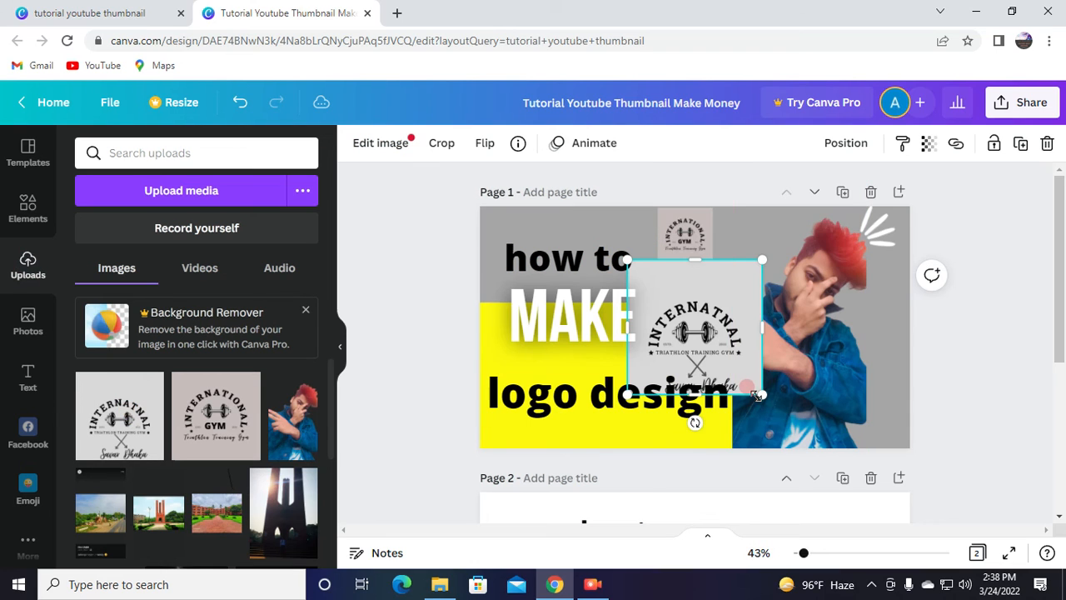
# Shrink the second gym logo to match the first and place it between the first logo and the portrait's head
pyautogui.moveTo(761, 391); pyautogui.dragTo(691, 323)
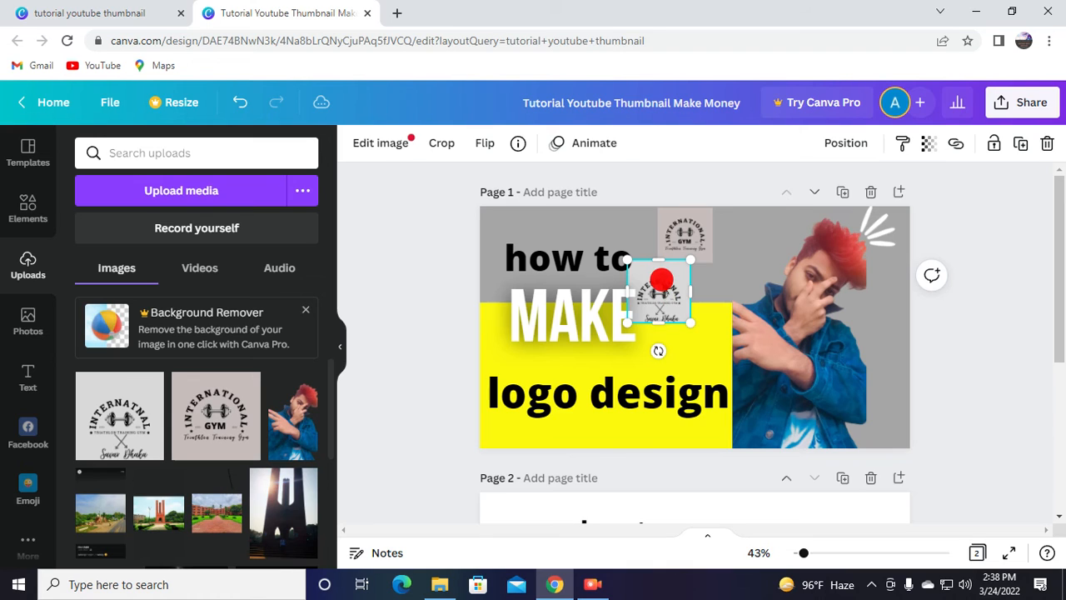
pyautogui.moveTo(662, 281); pyautogui.dragTo(764, 219)
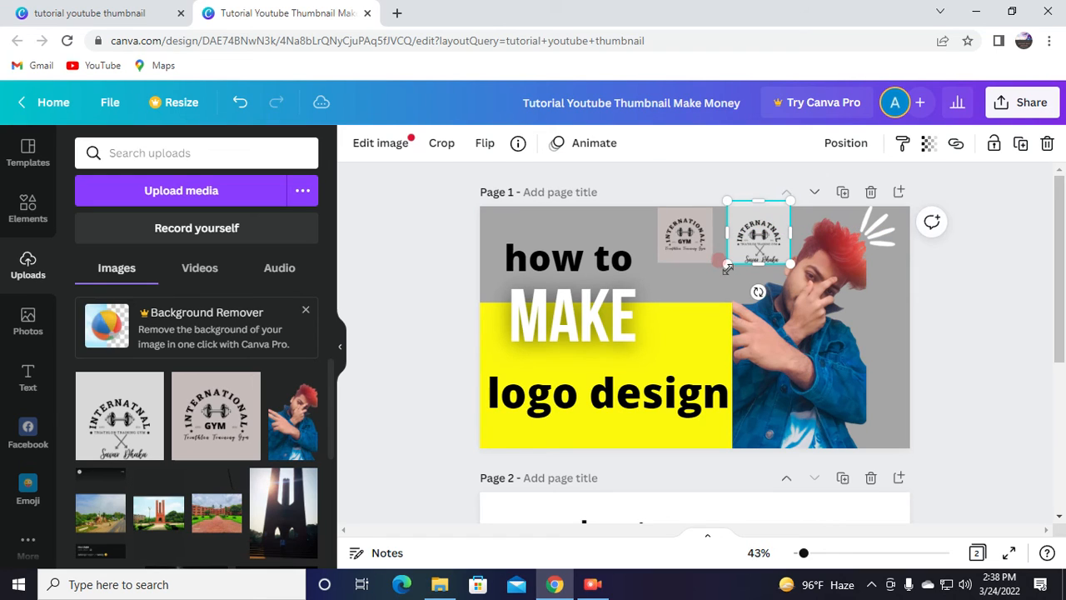
pyautogui.moveTo(726, 263); pyautogui.dragTo(732, 258)
pyautogui.moveTo(767, 221); pyautogui.dragTo(754, 225)
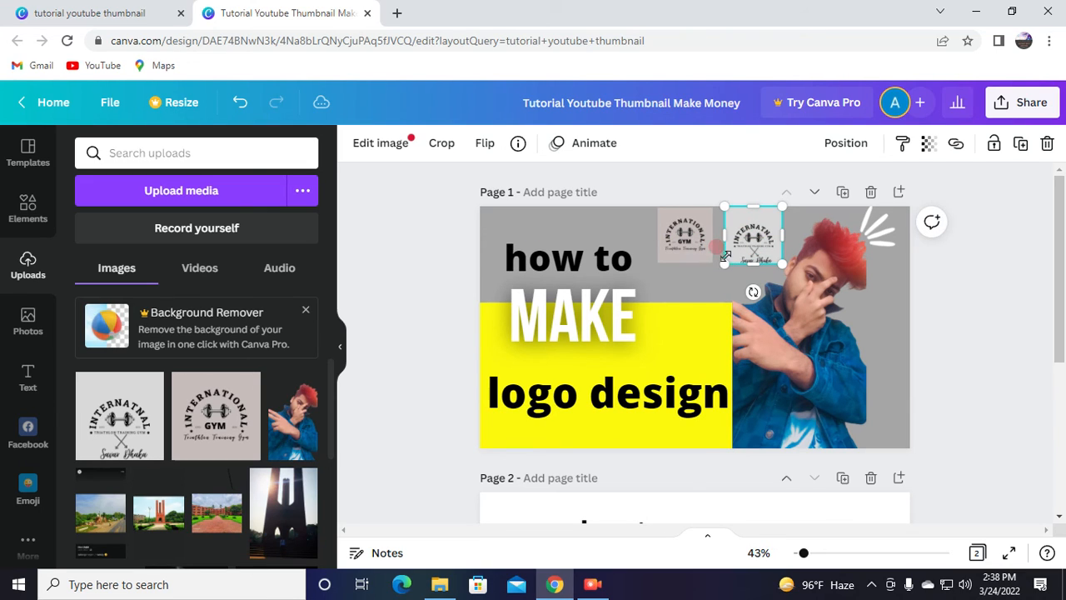
pyautogui.moveTo(726, 262); pyautogui.dragTo(727, 256)
pyautogui.click(727, 292)
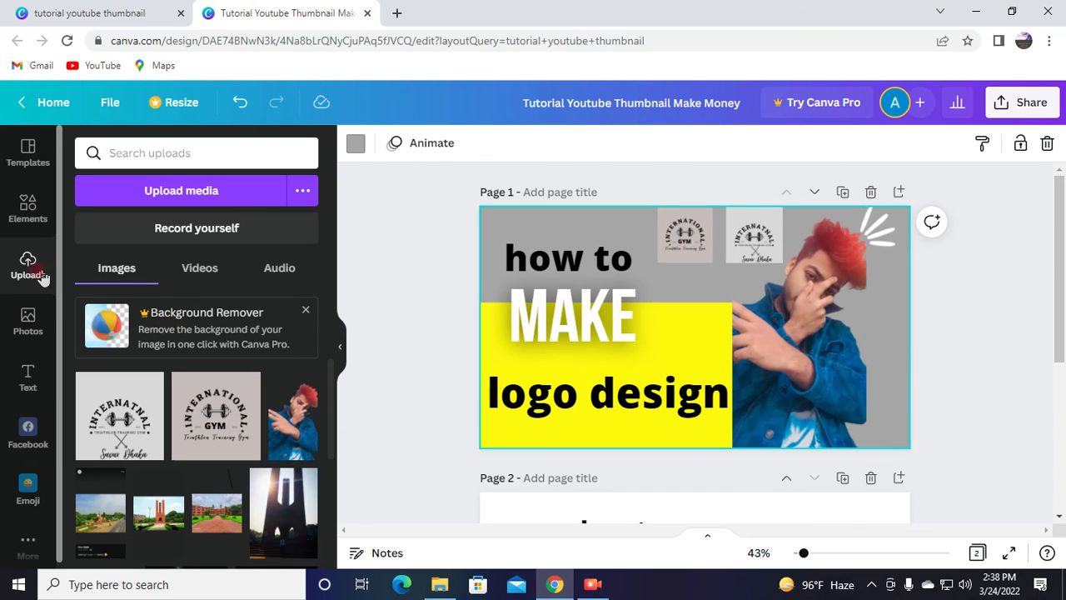
# Upload the JPG whose file name starts with 275444502 from the Downloads folder to the image uploads
pyautogui.click(172, 188)
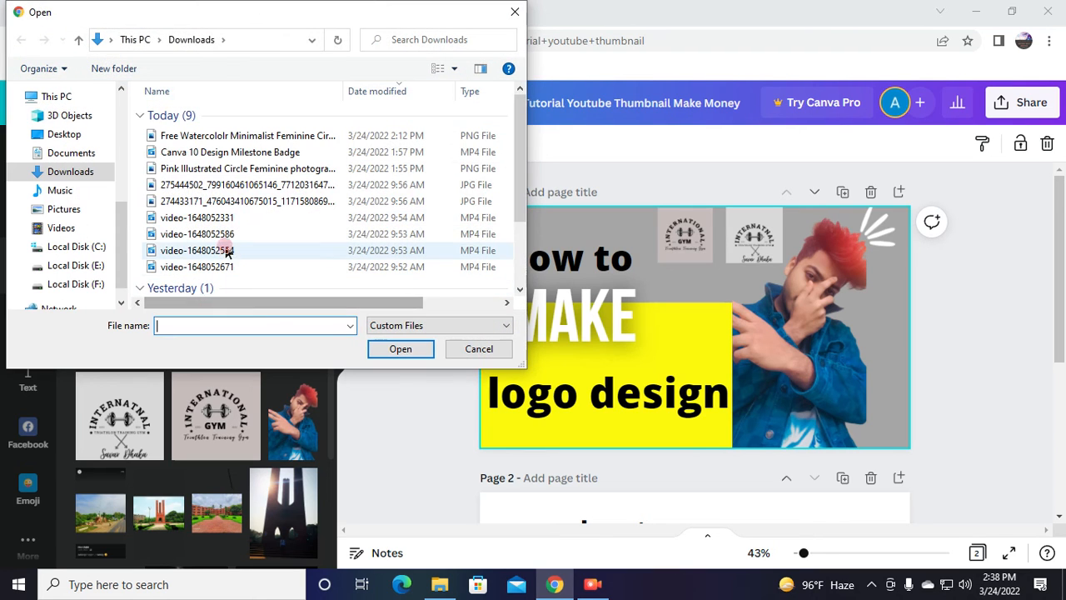
pyautogui.click(200, 185)
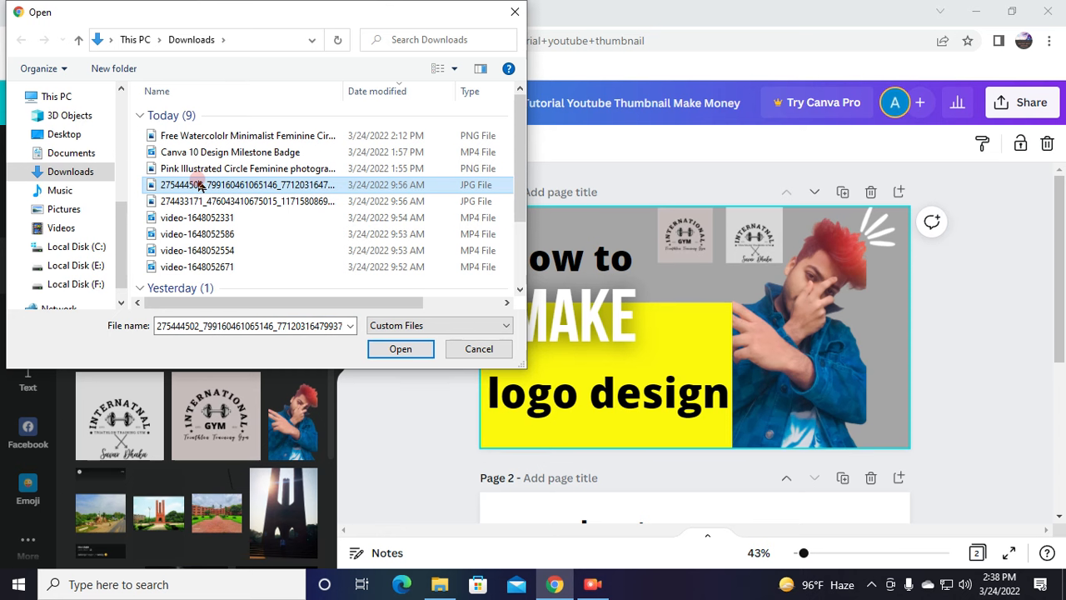
pyautogui.click(200, 185)
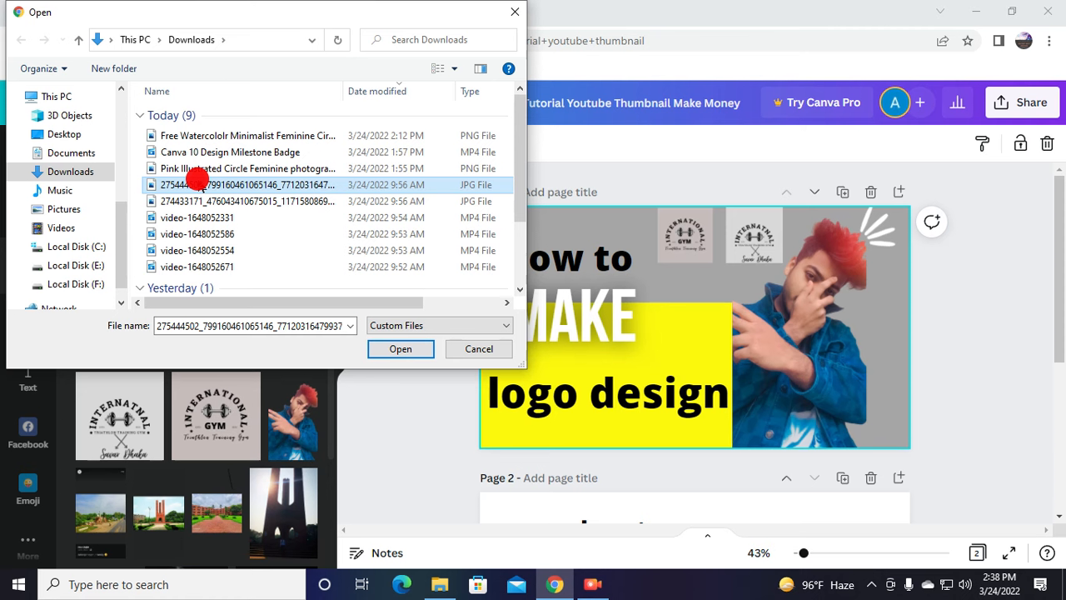
pyautogui.click(385, 353)
pyautogui.click(283, 188)
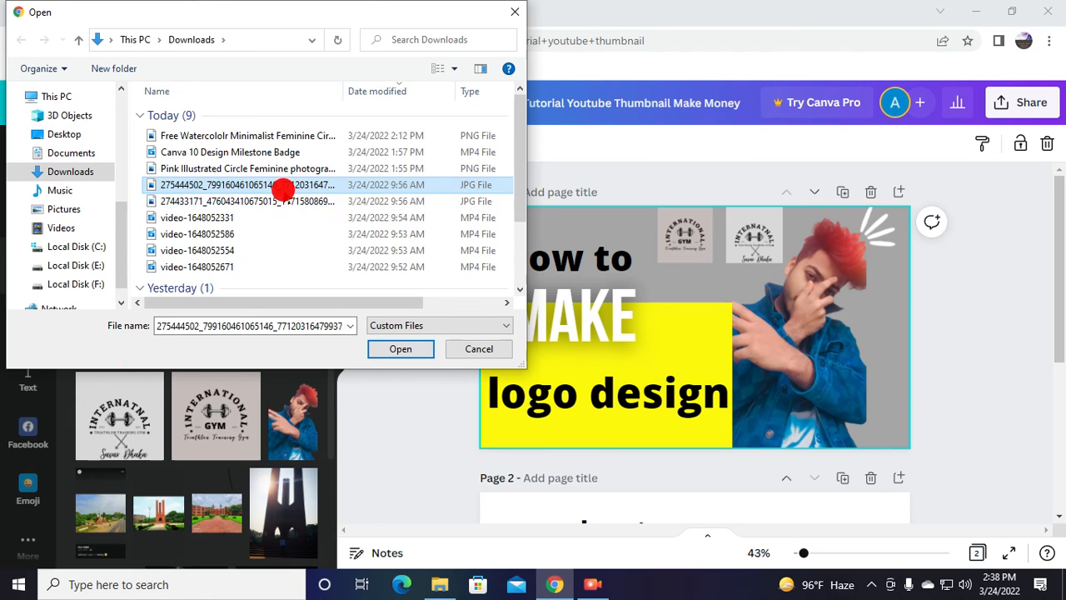
pyautogui.doubleClick(283, 188)
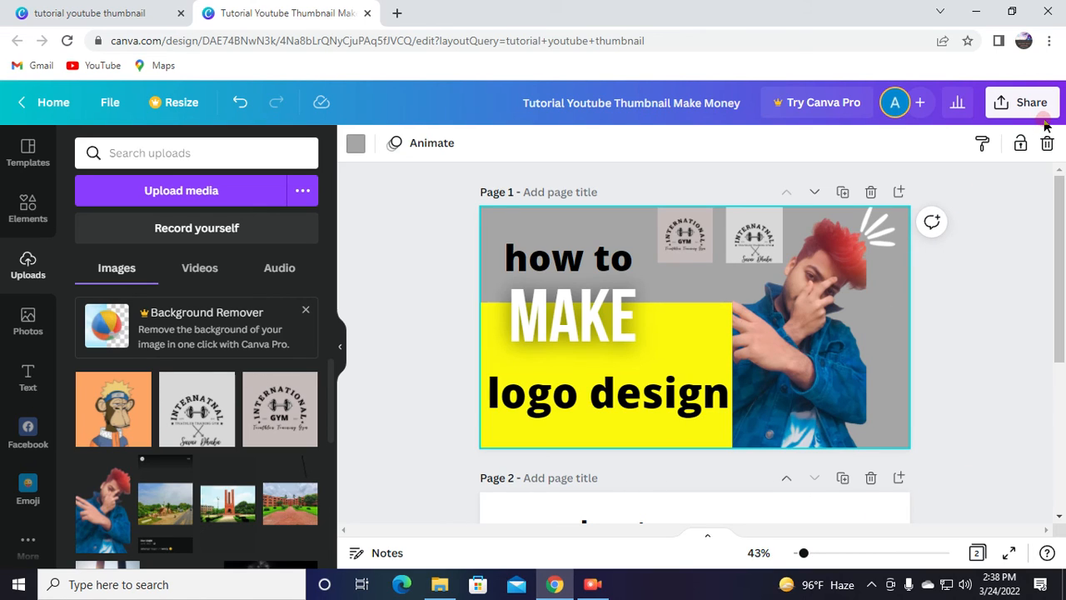
# Download all pages of the design as PNG at 1280 × 720 px
pyautogui.click(1007, 107)
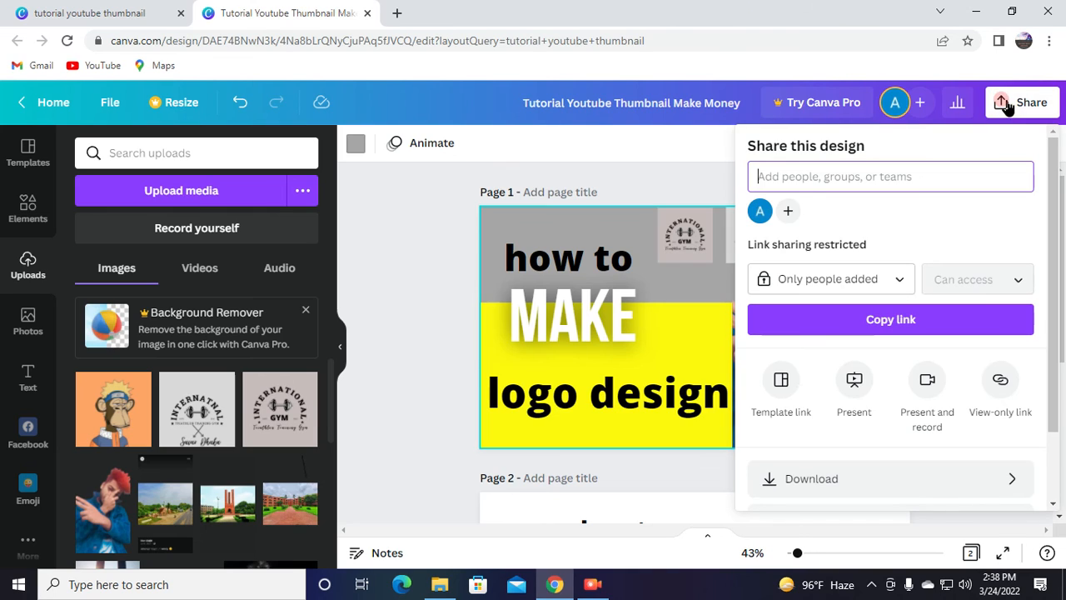
pyautogui.click(955, 284)
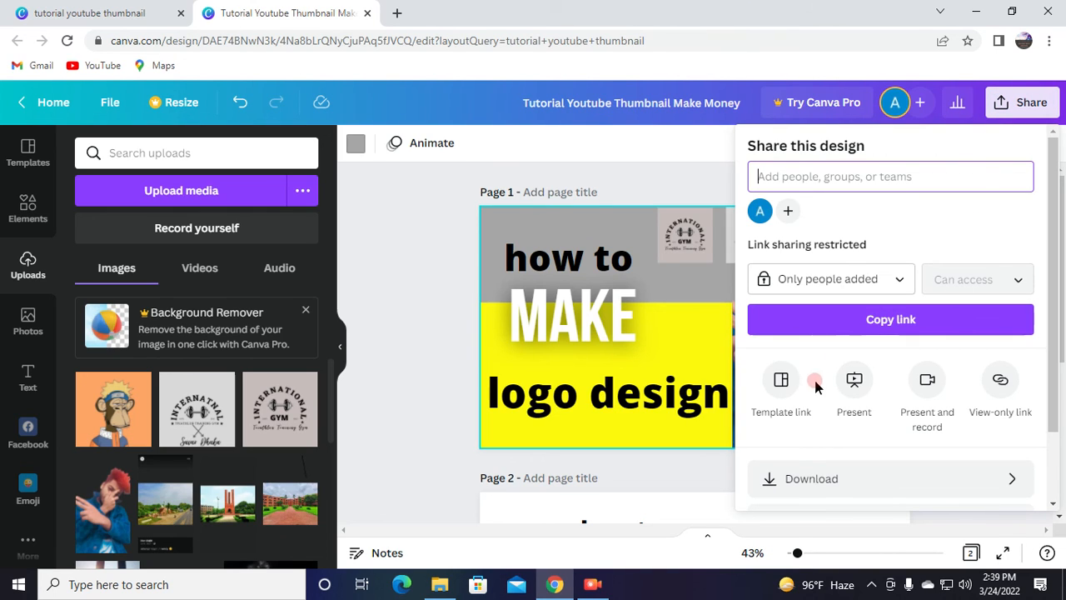
pyautogui.click(808, 477)
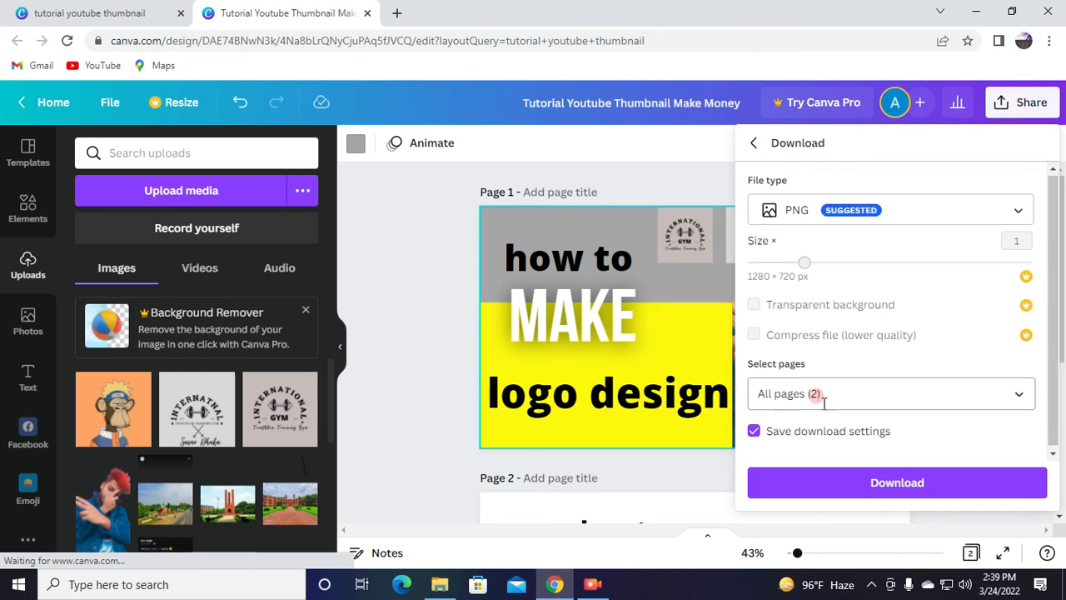
pyautogui.click(863, 481)
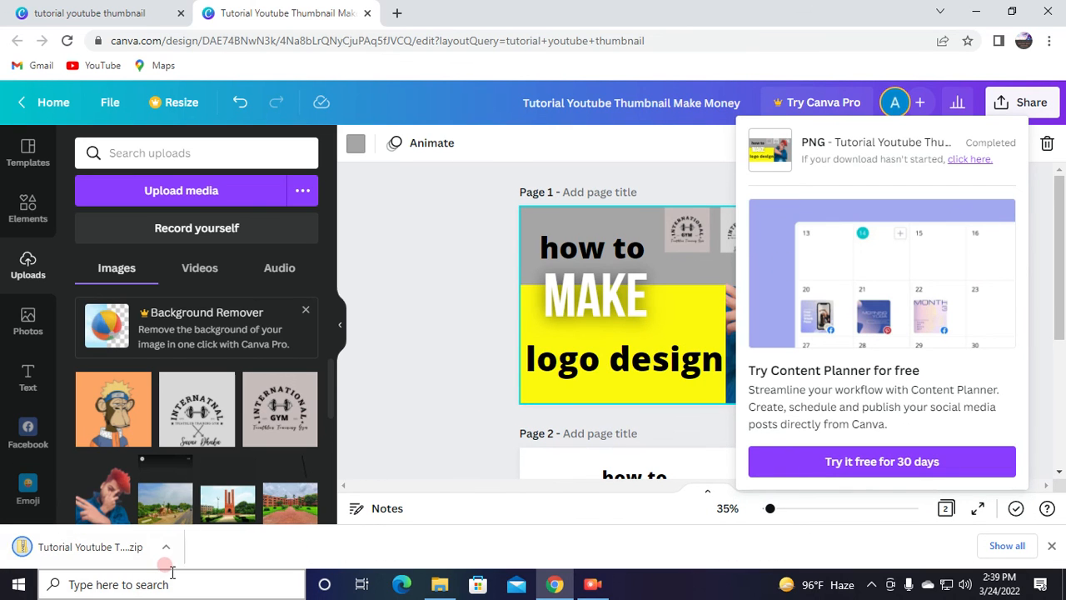
# Open the downloaded ZIP file, view the exported image 1, and close the image viewer, the archive window and the browser
pyautogui.click(88, 546)
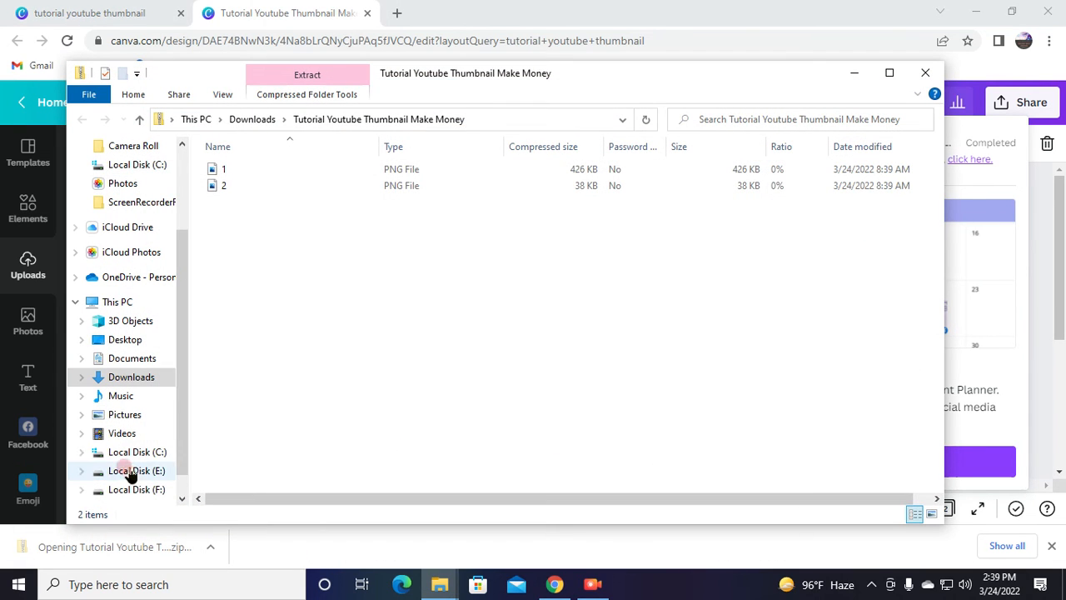
pyautogui.doubleClick(244, 166)
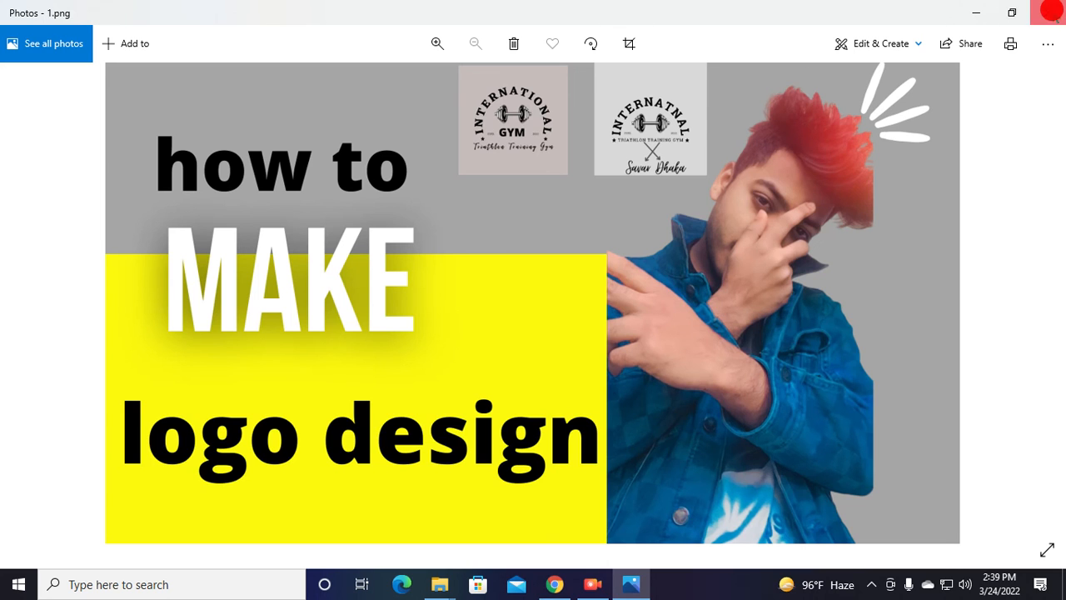
pyautogui.click(1051, 14)
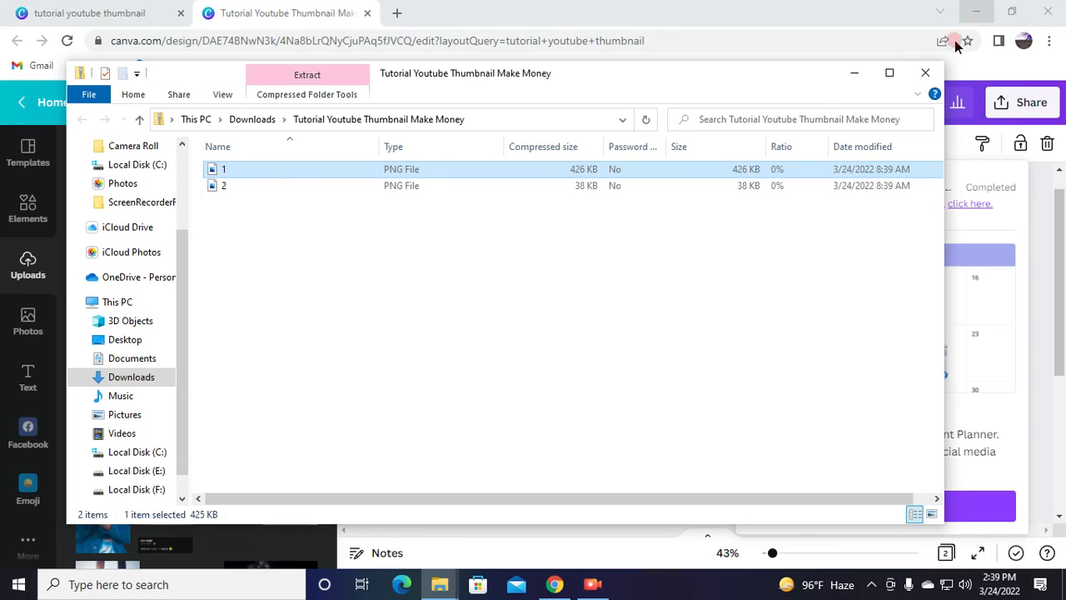
pyautogui.click(925, 72)
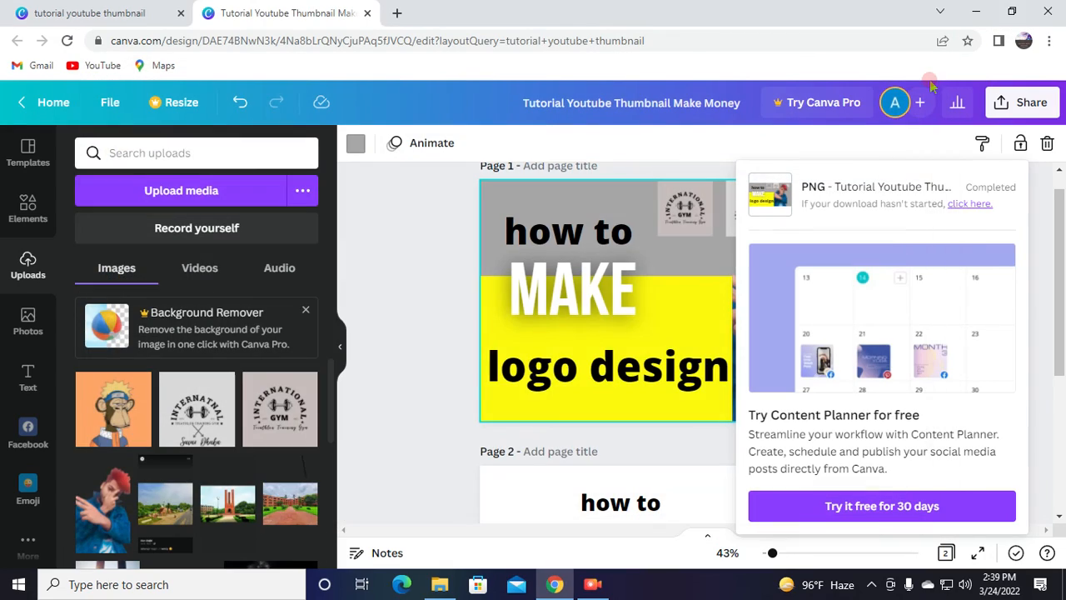
pyautogui.click(1047, 12)
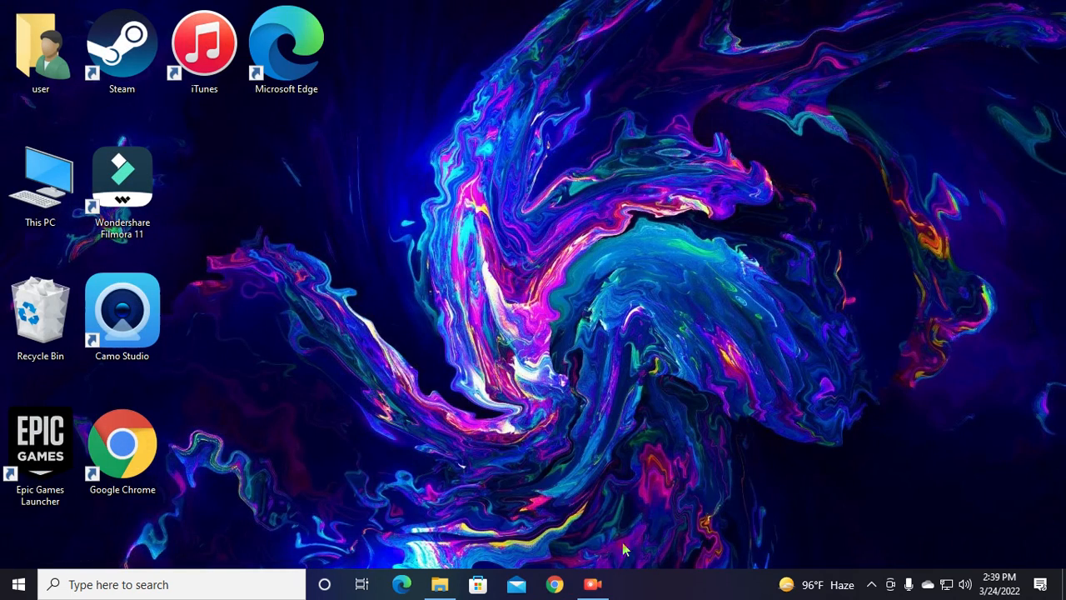